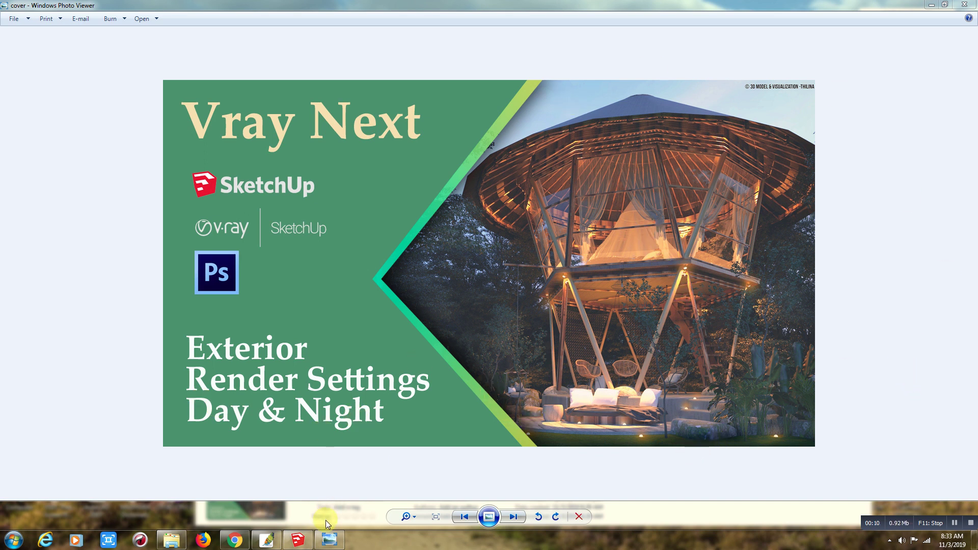
- Switch from the cover image in Photo Viewer to the treehouse model in SketchUp at Scene 4
click(295, 541)
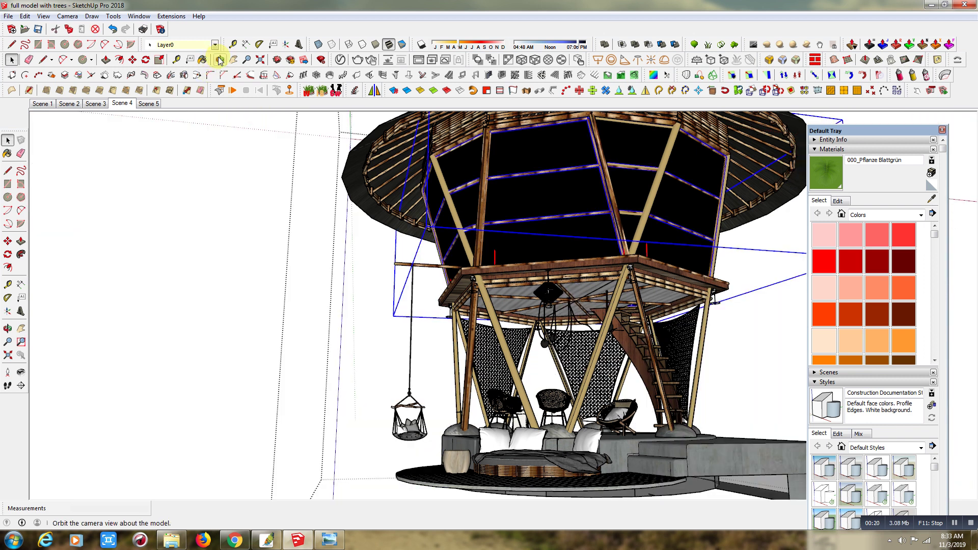
- Orbit around the treehouse from several angles, ending on the standard Left view
click(220, 60)
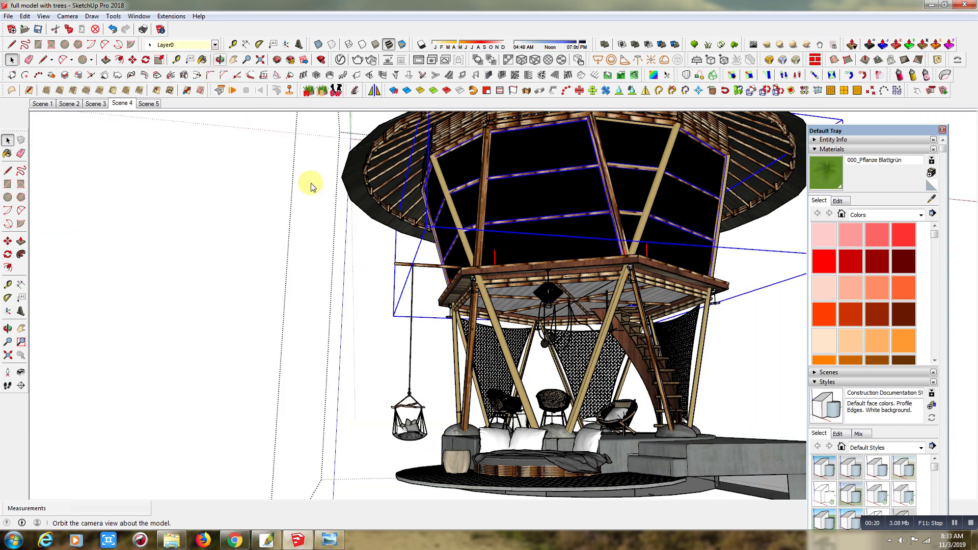
mouse_move(384, 210)
mouse_down()
mouse_move(443, 377)
mouse_move(526, 366)
mouse_move(539, 331)
mouse_move(613, 247)
mouse_move(607, 291)
mouse_up()
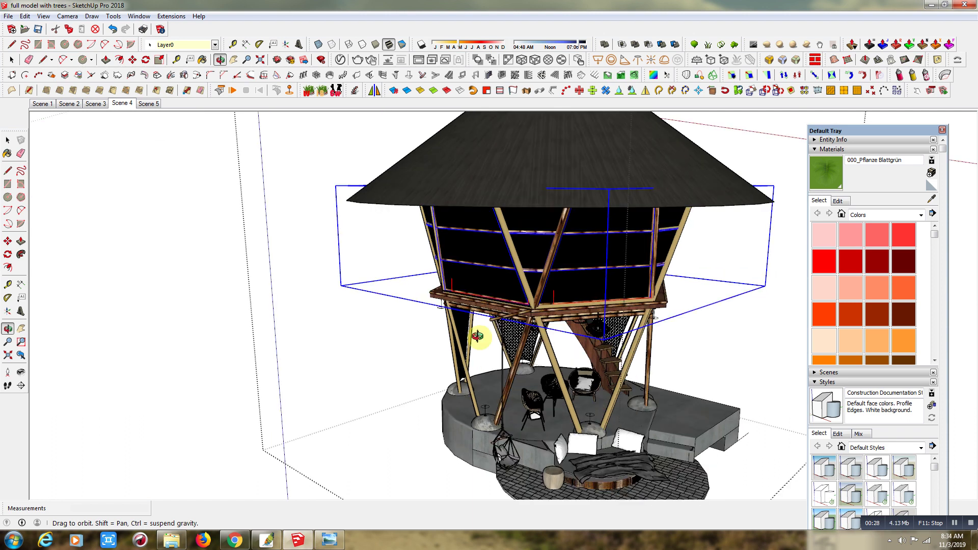
mouse_move(473, 332)
mouse_down()
mouse_move(648, 332)
mouse_move(498, 312)
mouse_move(410, 319)
mouse_move(437, 290)
mouse_up()
scroll(467, 244, down, 1)
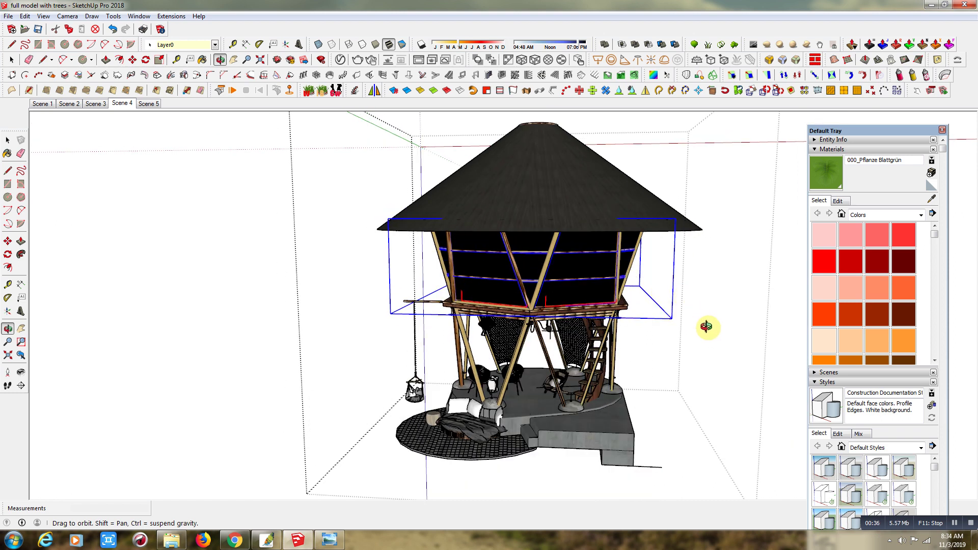
drag(681, 323, 319, 317)
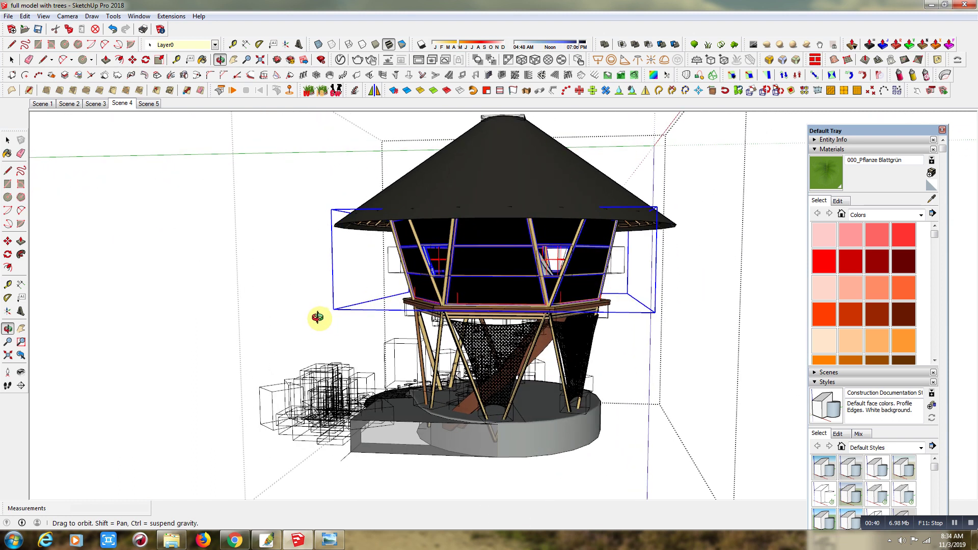
drag(277, 328, 485, 312)
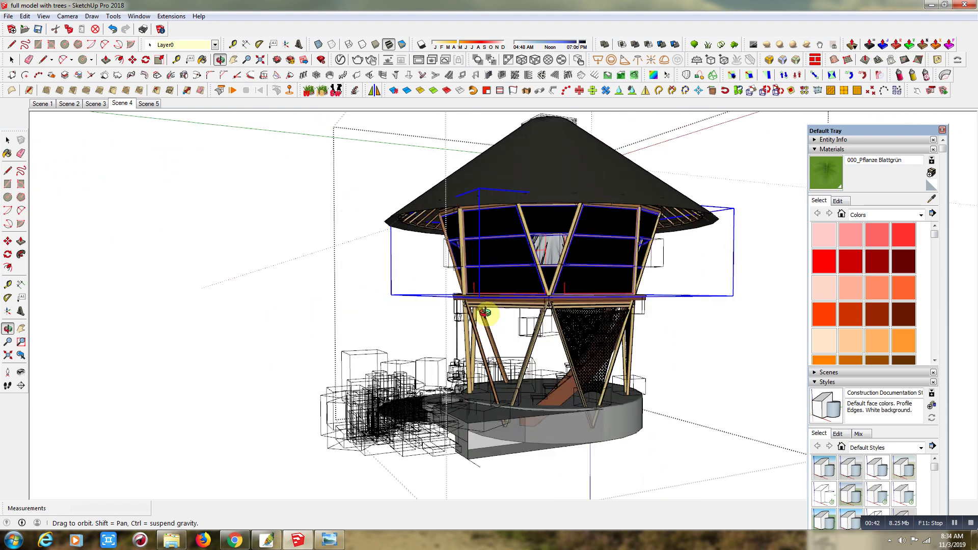
key(F6)
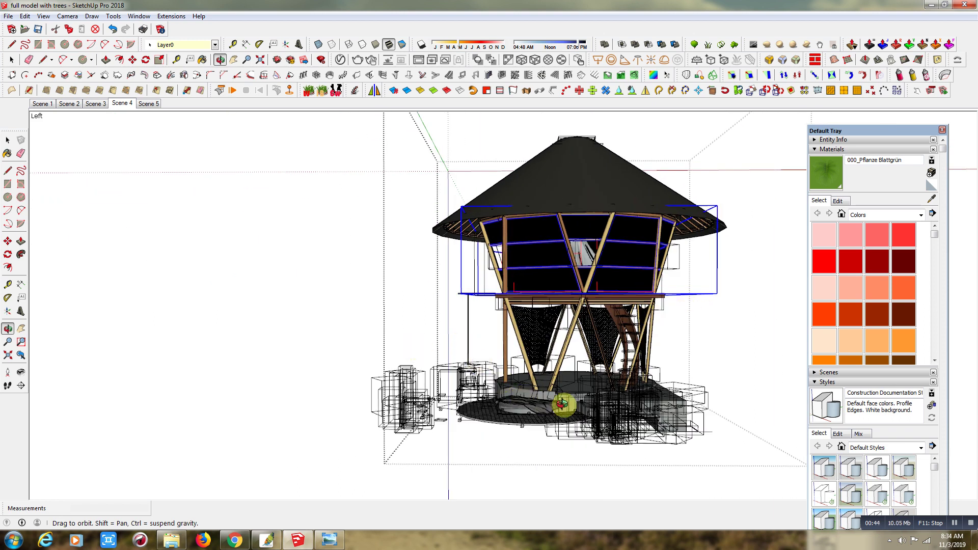
- Tilt from the Left view to a near top-down look at the conical roof among the trees
drag(557, 349, 560, 334)
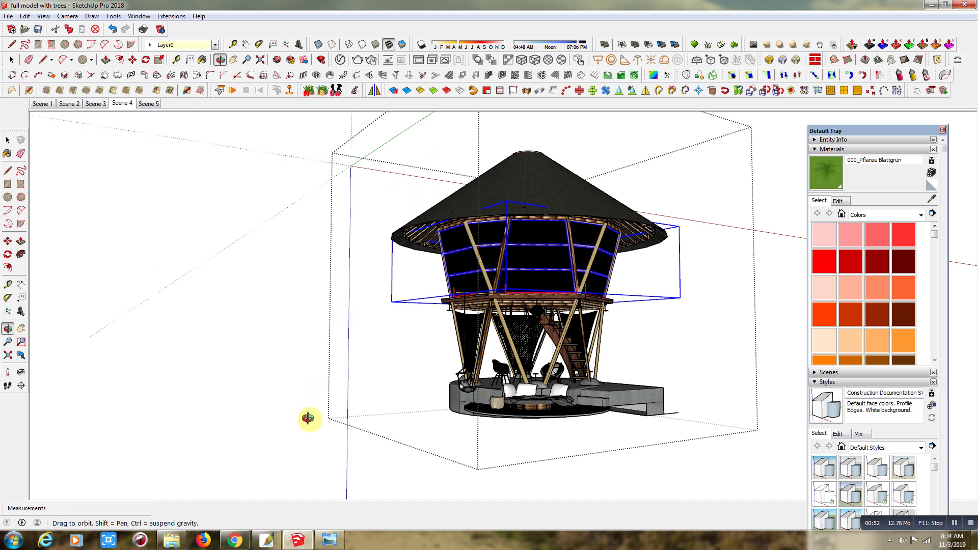
drag(310, 415, 497, 258)
drag(441, 383, 482, 328)
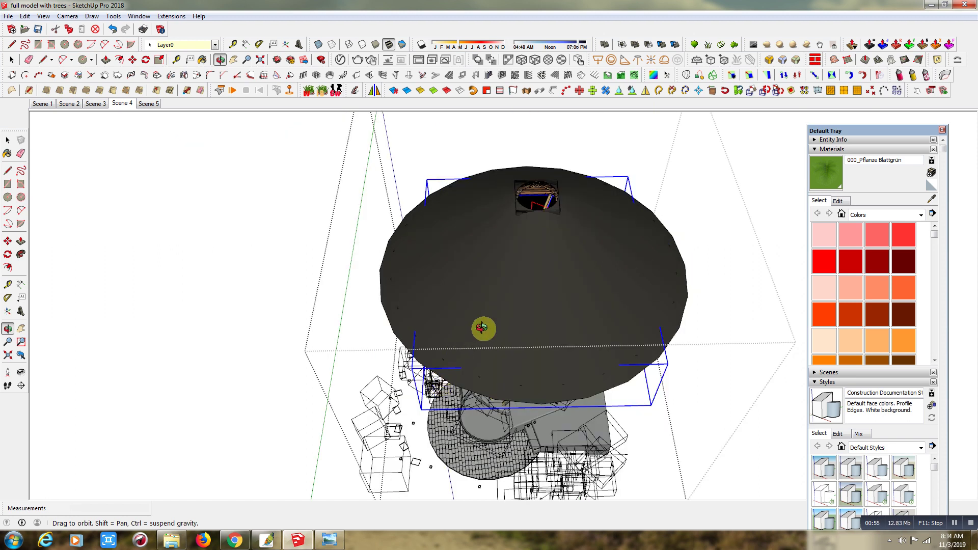
scroll(481, 328, down, 1)
scroll(482, 328, down, 1)
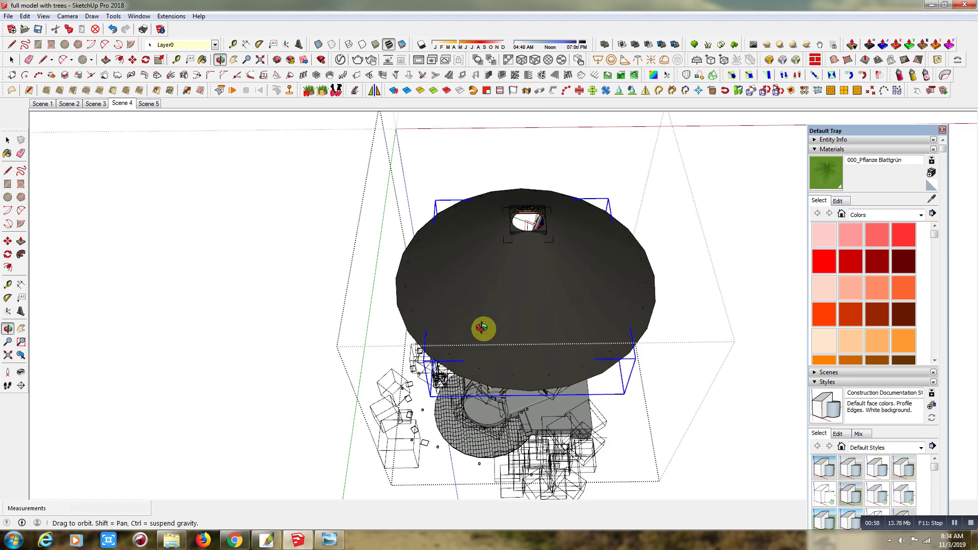
scroll(482, 328, down, 1)
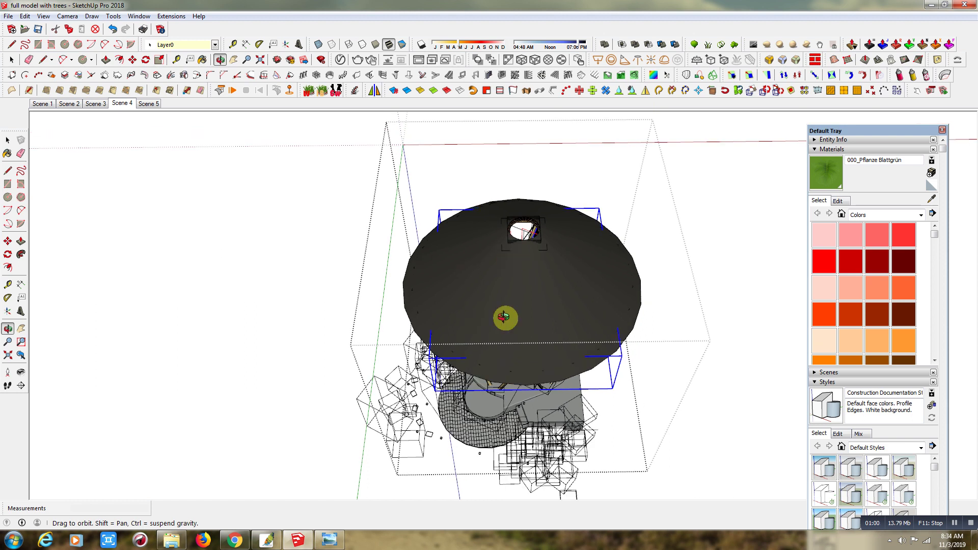
drag(504, 316, 509, 372)
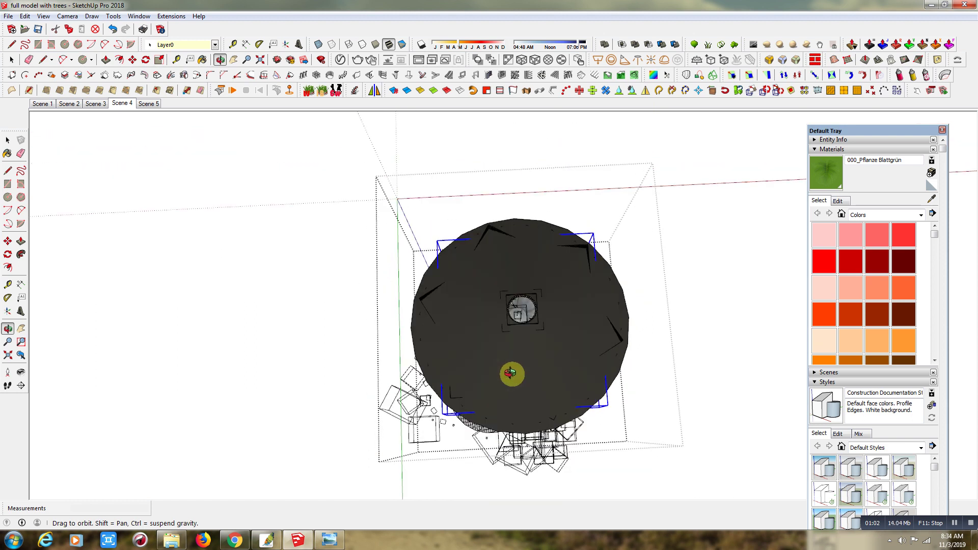
scroll(511, 373, down, 2)
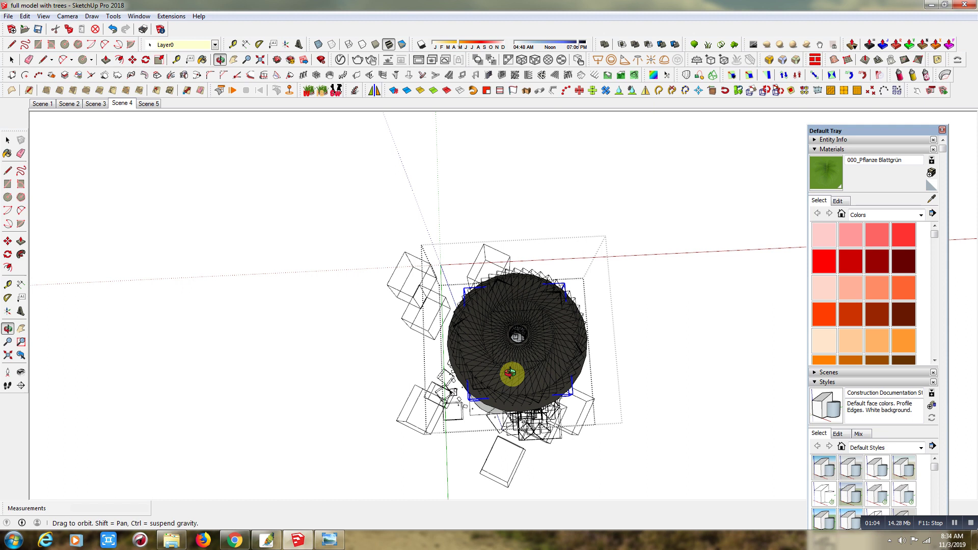
scroll(511, 374, down, 1)
mouse_move(510, 373)
mouse_down()
mouse_move(556, 404)
mouse_move(535, 420)
mouse_move(533, 410)
mouse_up()
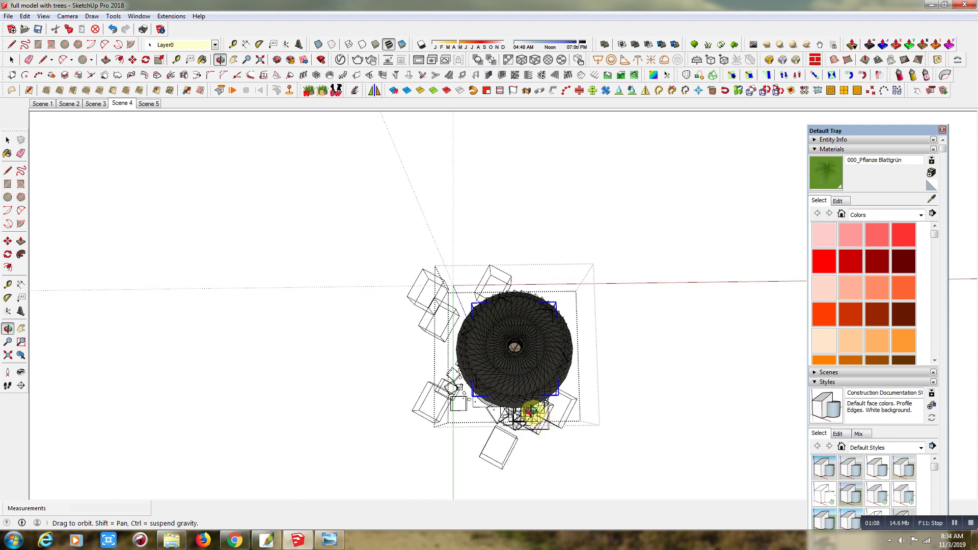
click(12, 61)
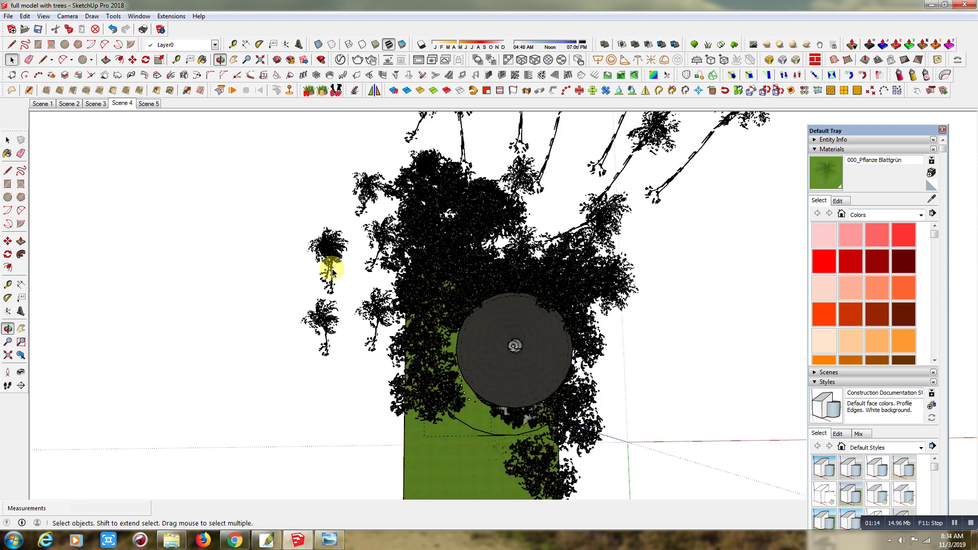
- Orbit the camera around the treehouse and surrounding trees
click(219, 60)
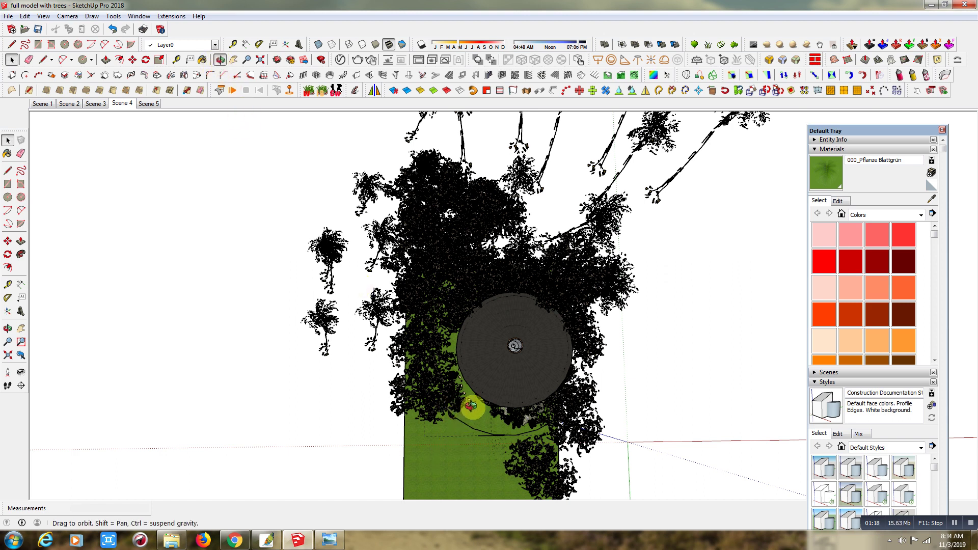
mouse_move(471, 404)
mouse_down()
mouse_move(476, 257)
mouse_move(533, 148)
mouse_move(556, 298)
mouse_move(526, 350)
mouse_up()
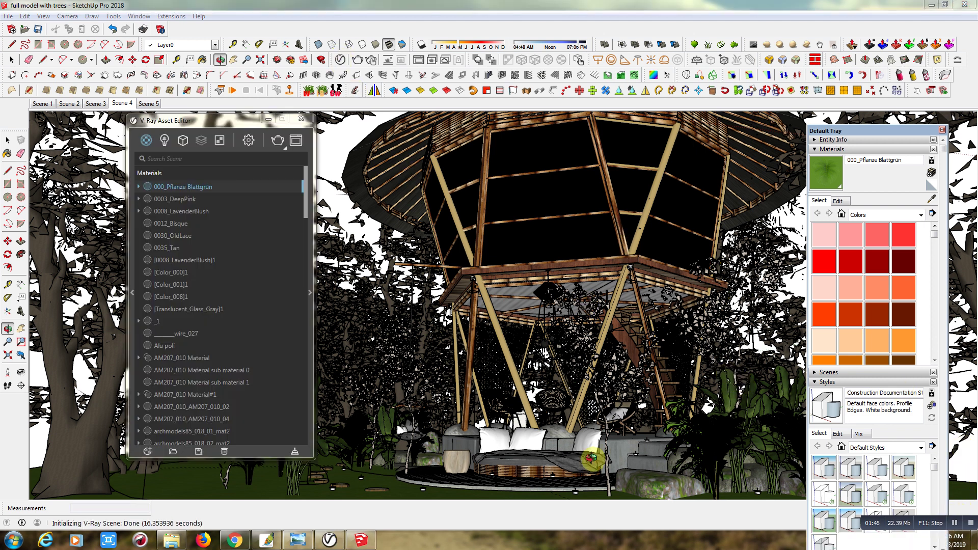
- Sample the dark glass to show clear_glass Architectural settings and preview, comparing with the cover render
click(932, 200)
click(568, 229)
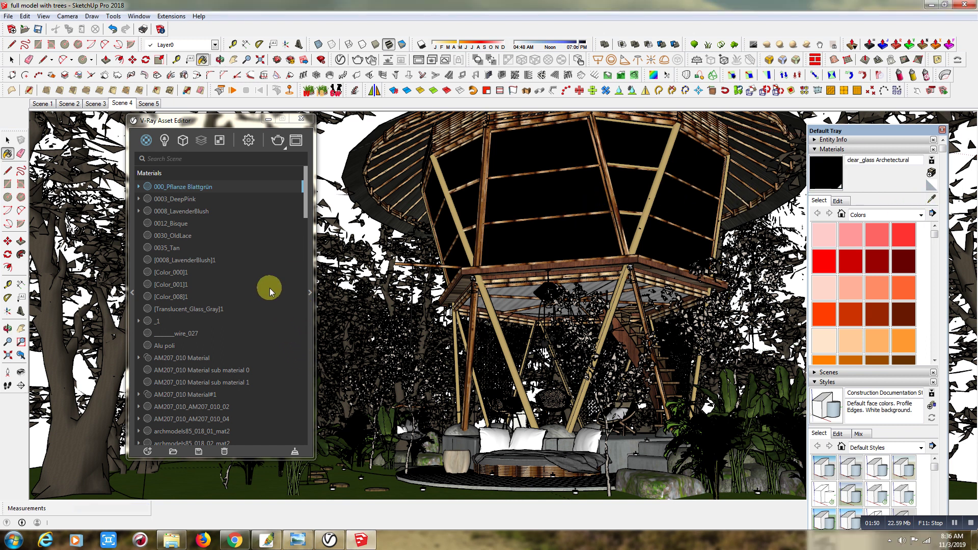
click(311, 293)
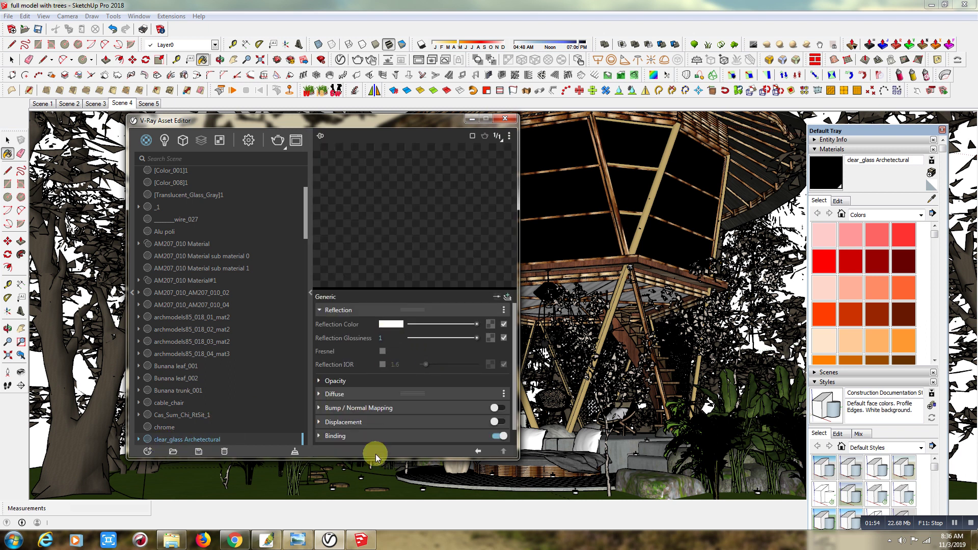
drag(367, 116, 366, 26)
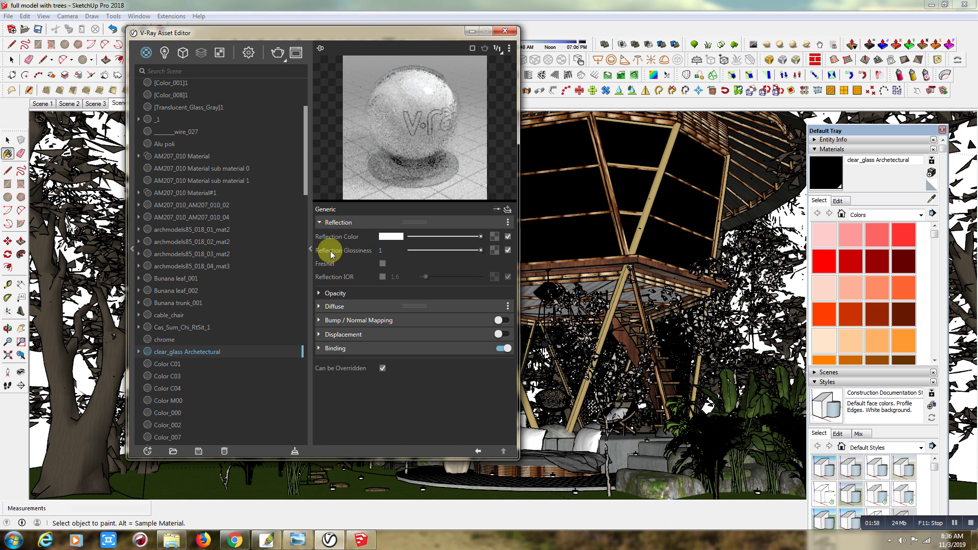
click(340, 307)
click(339, 307)
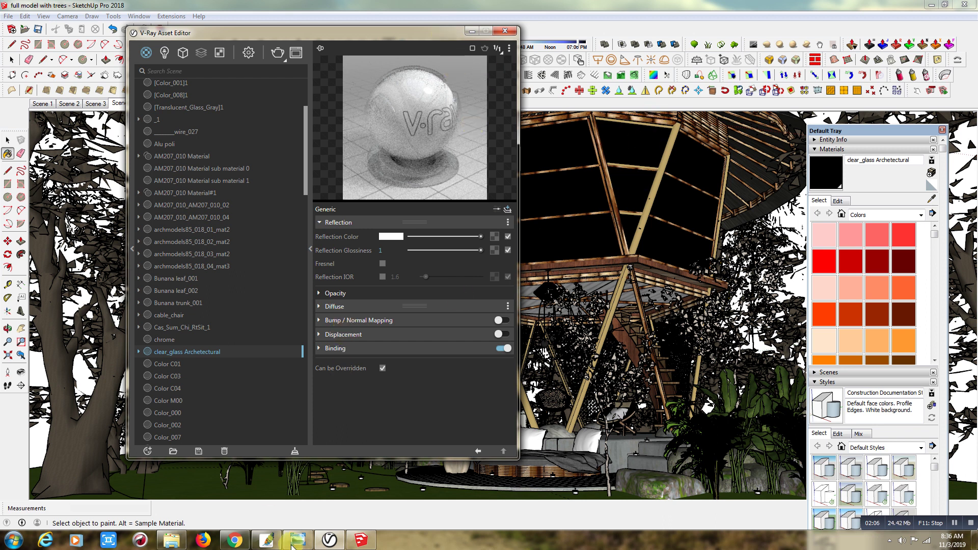
mouse_move(298, 540)
click(295, 484)
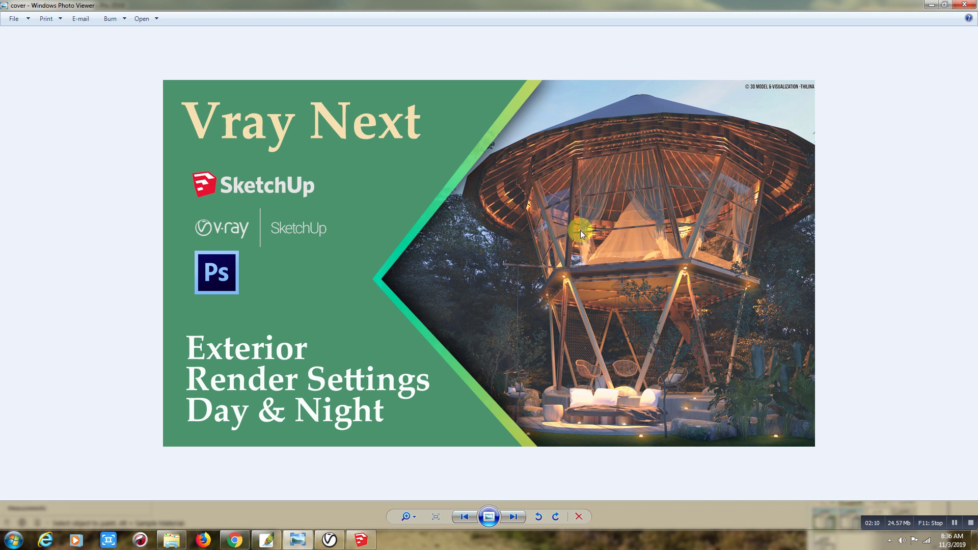
click(361, 540)
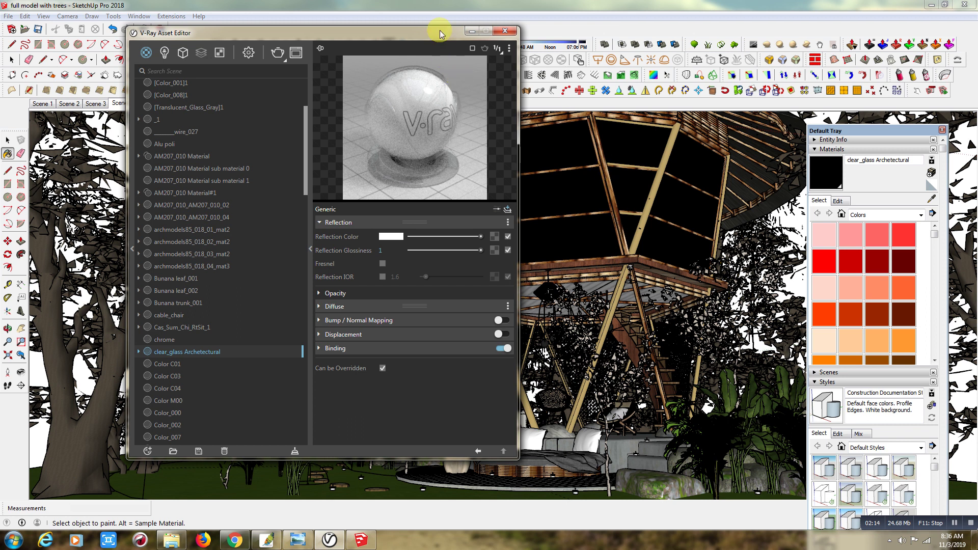
- Sample the deck frame's striped wood and confirm its Reflection Glossiness of 0.75
drag(440, 31, 349, 49)
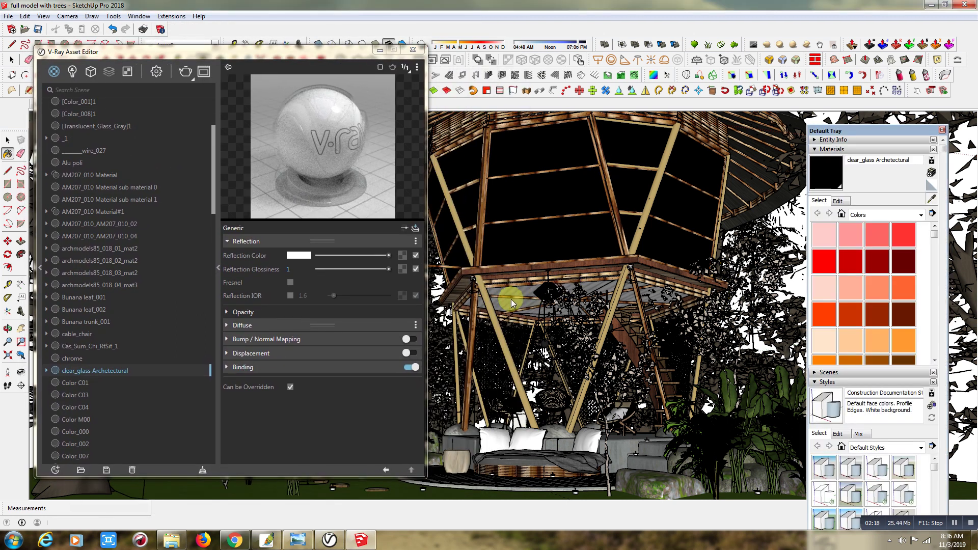
key(alt)
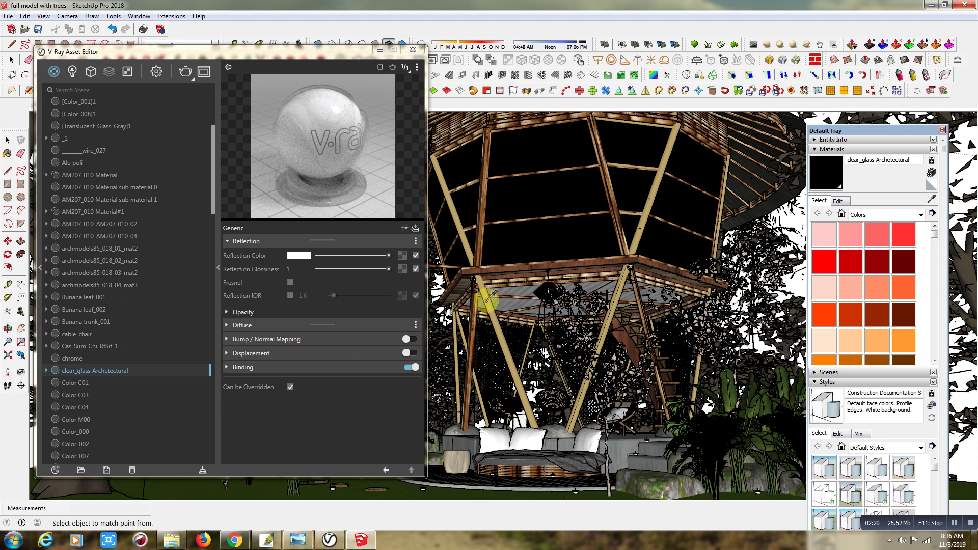
alt+click(488, 299)
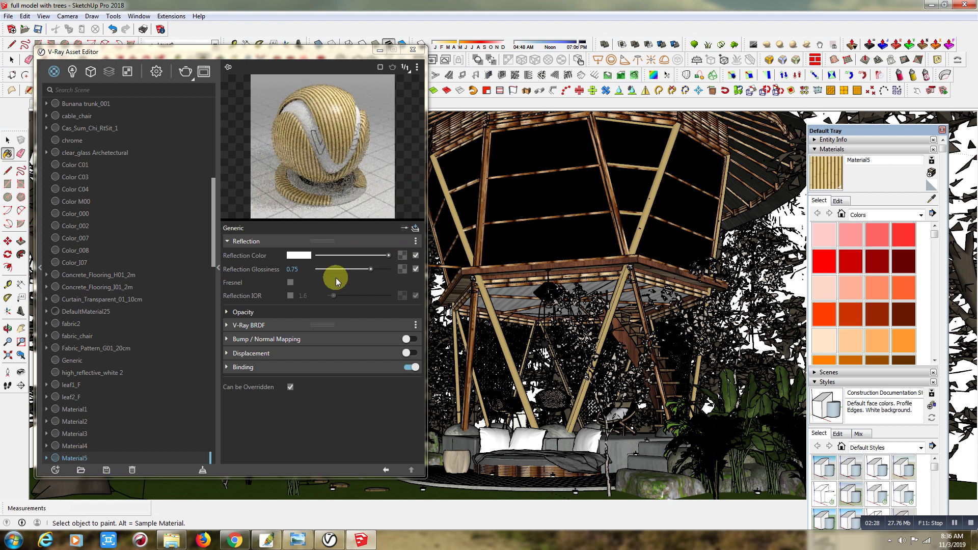
double_click(295, 269)
key(Return)
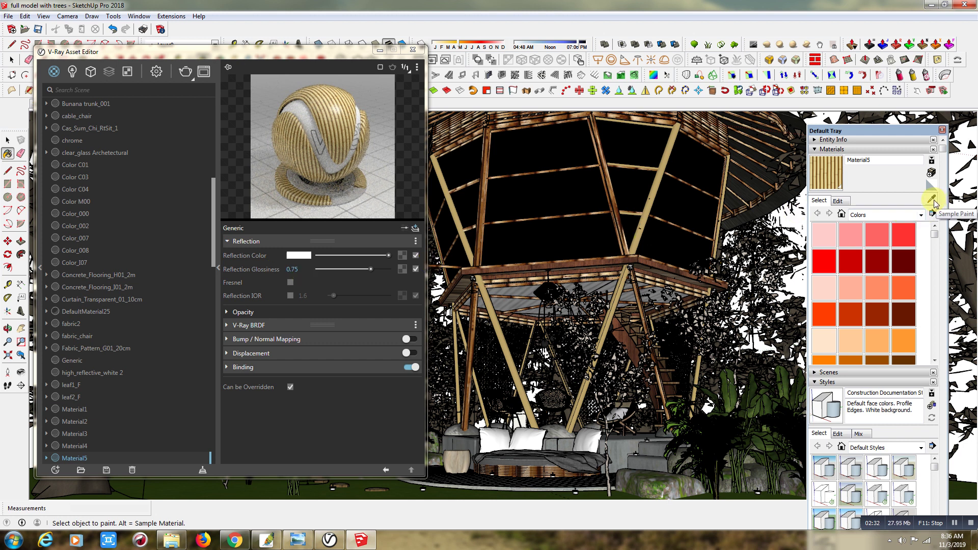
- Sample the roof wood, then the floor's Wood_Planks_A03_100cm material into the editor
click(934, 203)
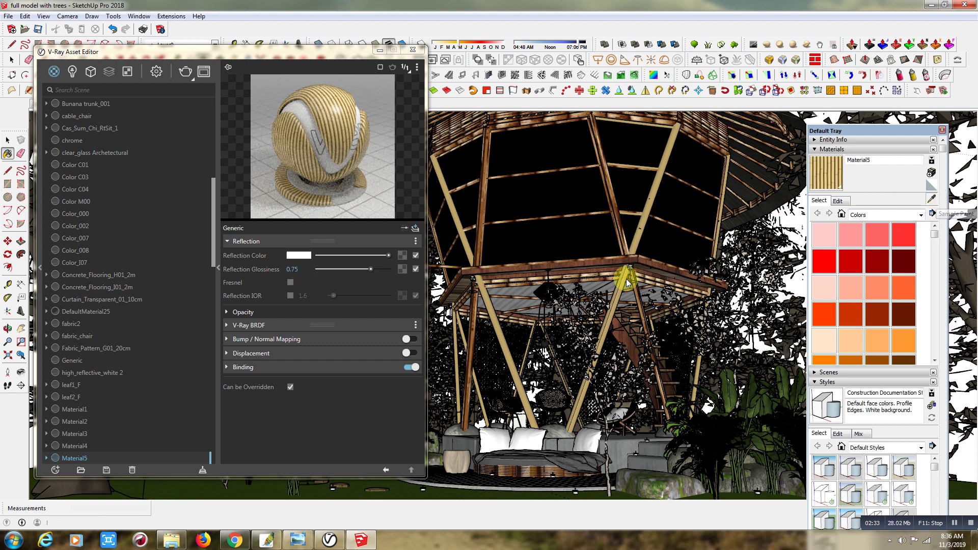
key(alt)
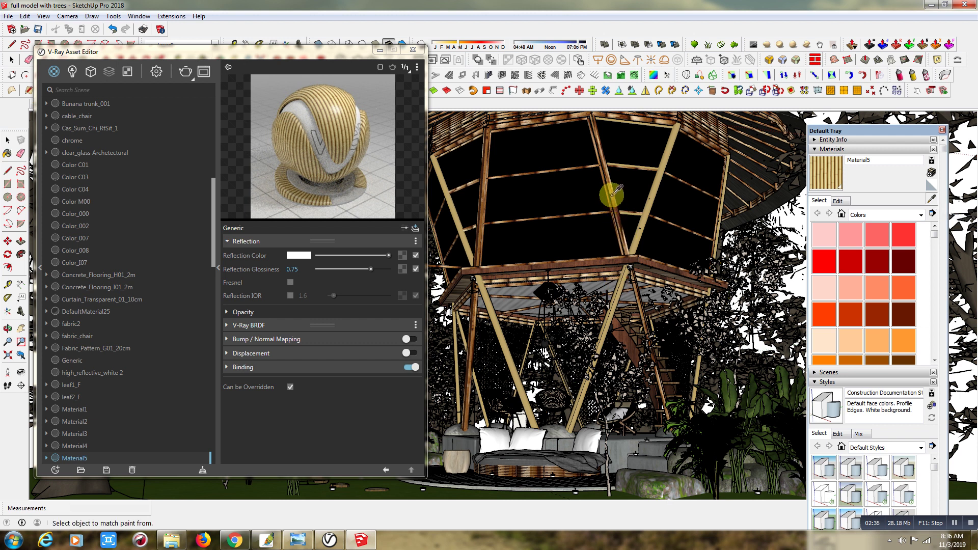
click(613, 196)
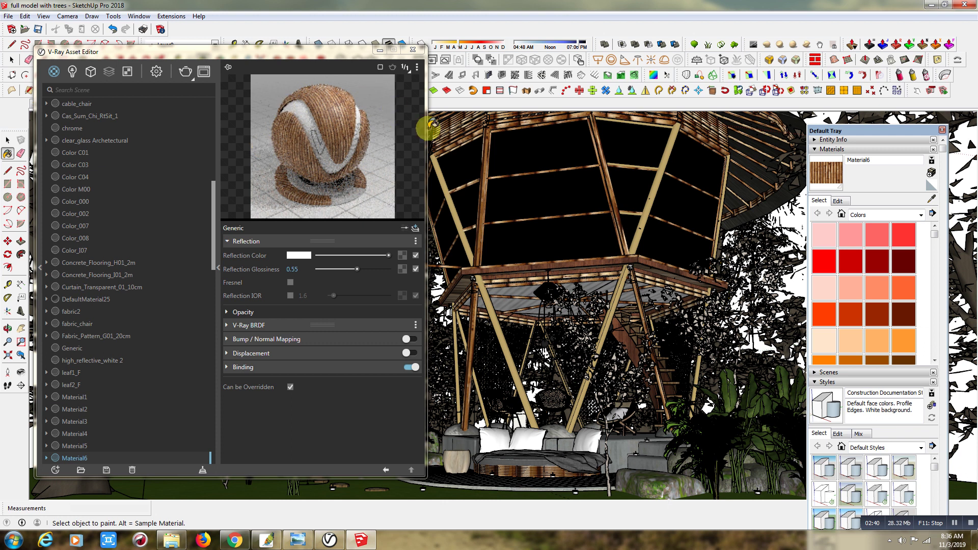
click(933, 200)
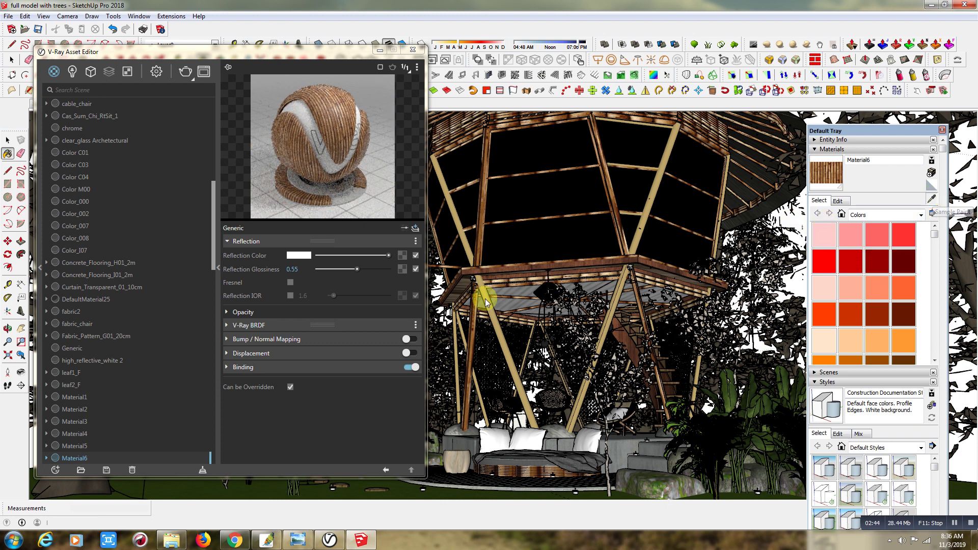
click(523, 290)
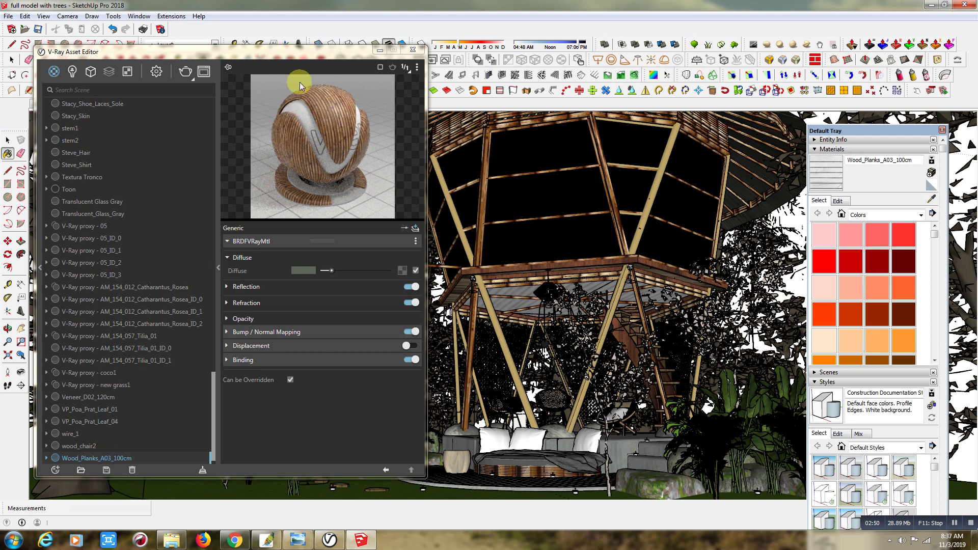
drag(314, 54, 373, 42)
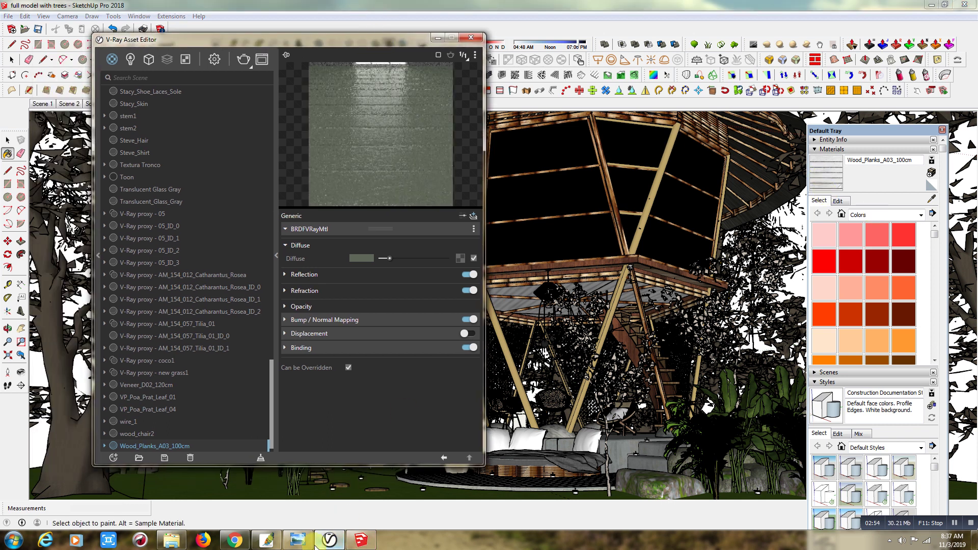
mouse_move(297, 540)
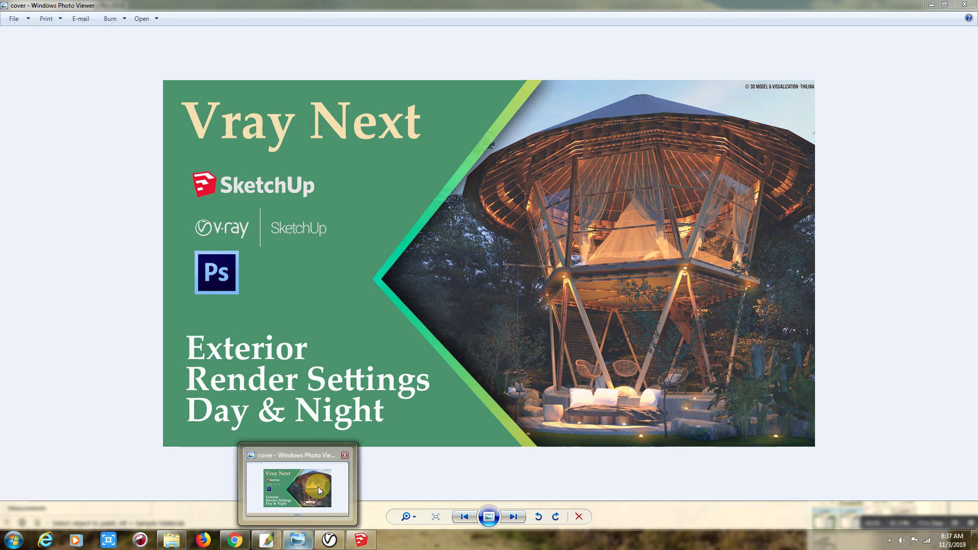
- Check the reference cover render in Photo Viewer, then return to SketchUp
click(318, 487)
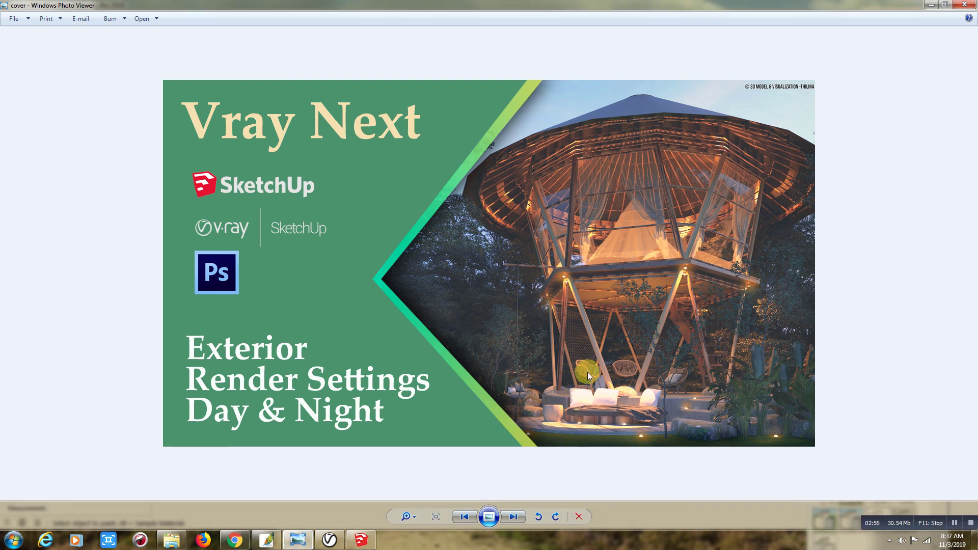
scroll(591, 357, up, 2)
scroll(612, 306, down, 1)
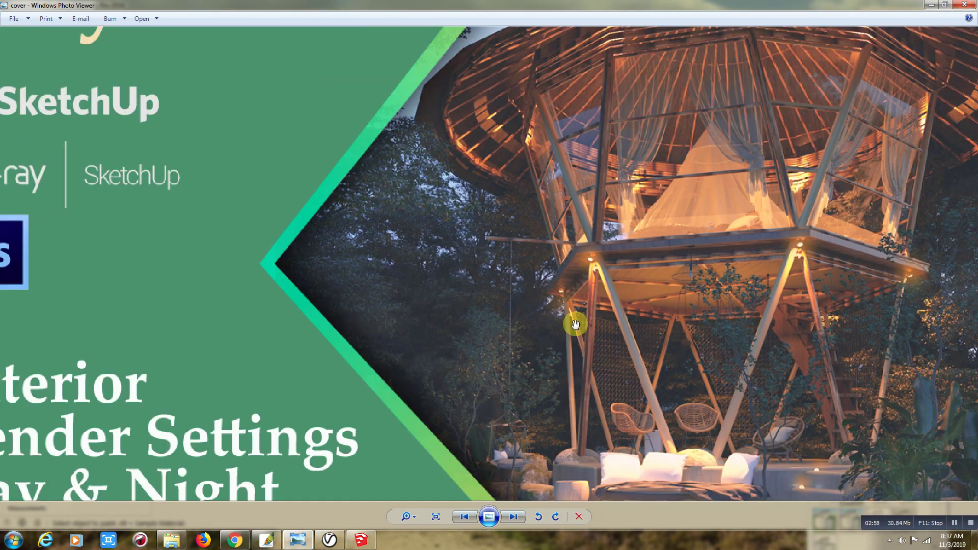
scroll(572, 323, down, 1)
click(359, 540)
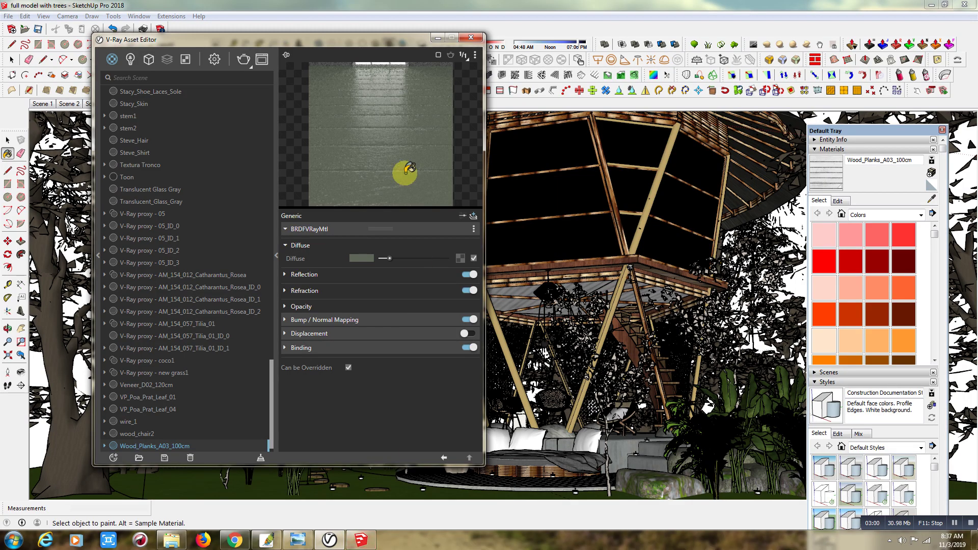
- Expand the Asset Editor library and browse the Materials > Wood & Laminate presets
click(99, 255)
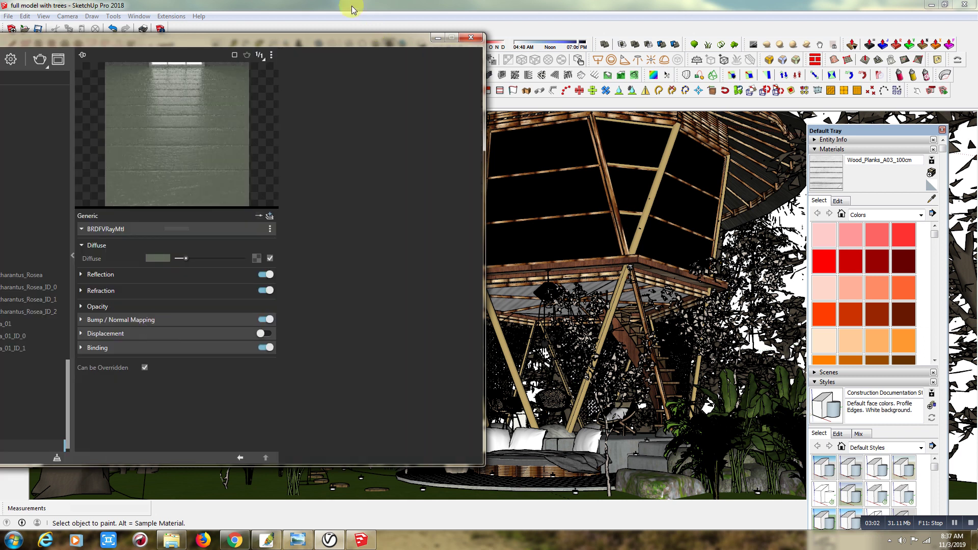
drag(349, 40, 539, 42)
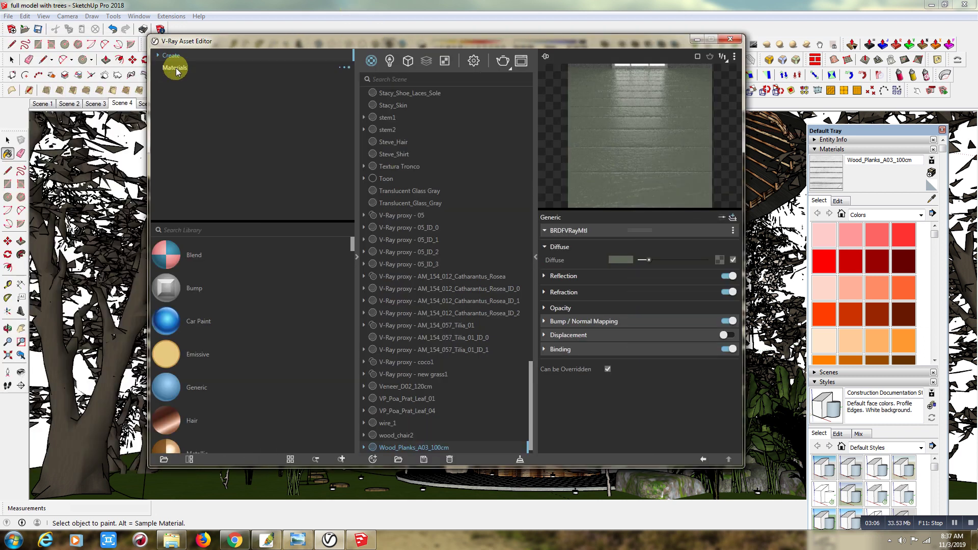
click(176, 69)
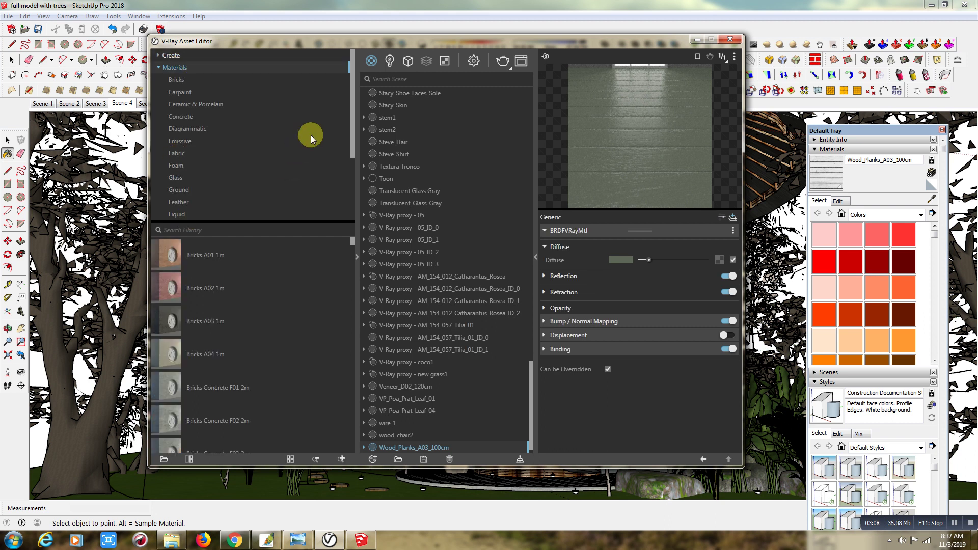
scroll(351, 118, down, 1)
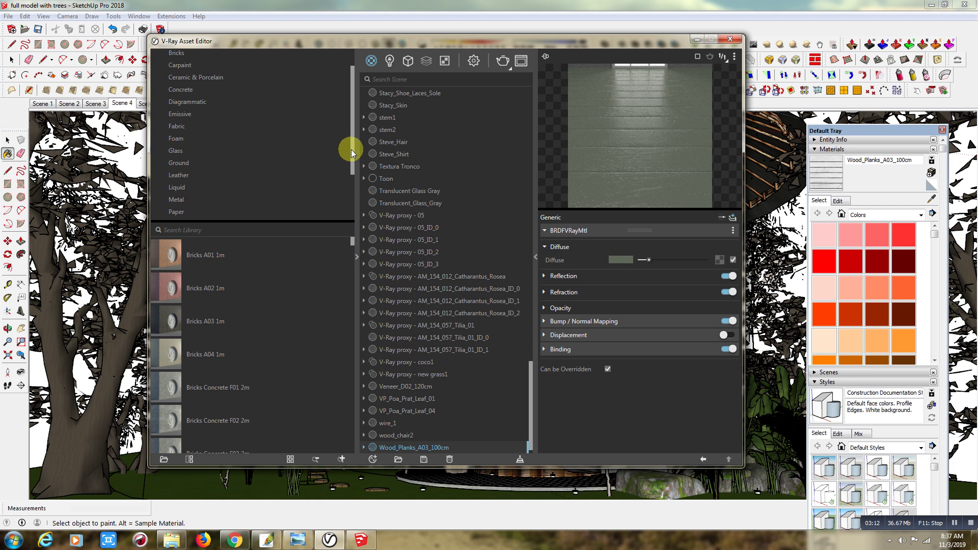
scroll(349, 153, down, 3)
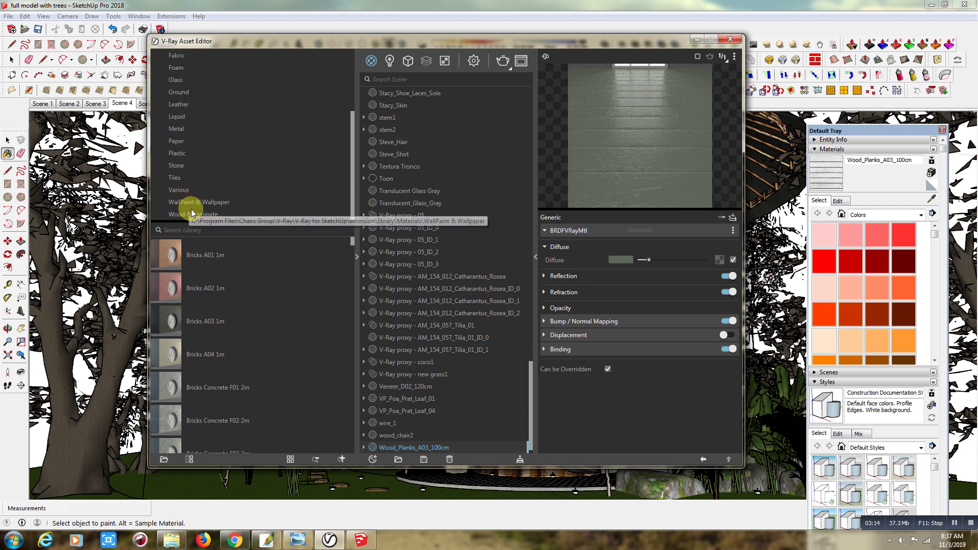
click(188, 212)
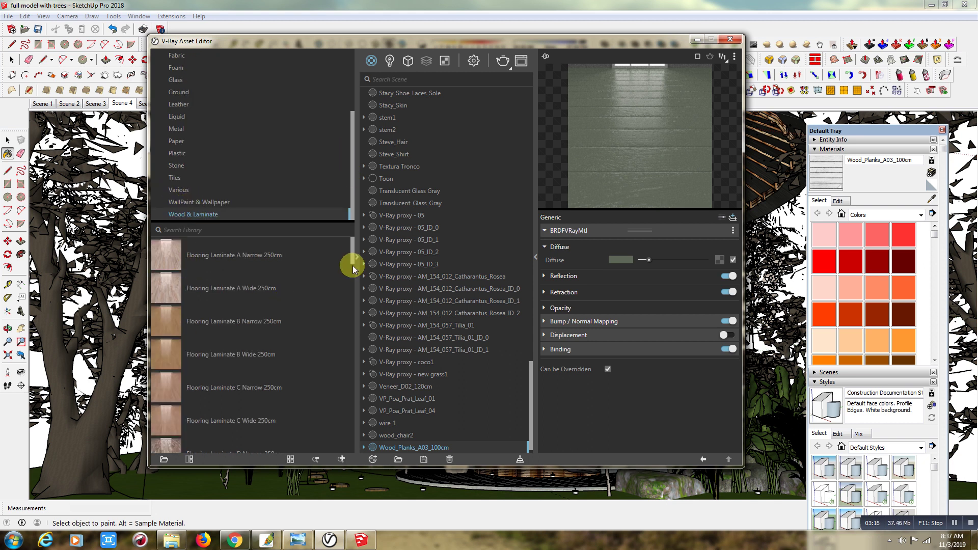
drag(353, 287, 356, 420)
scroll(356, 436, down, 1)
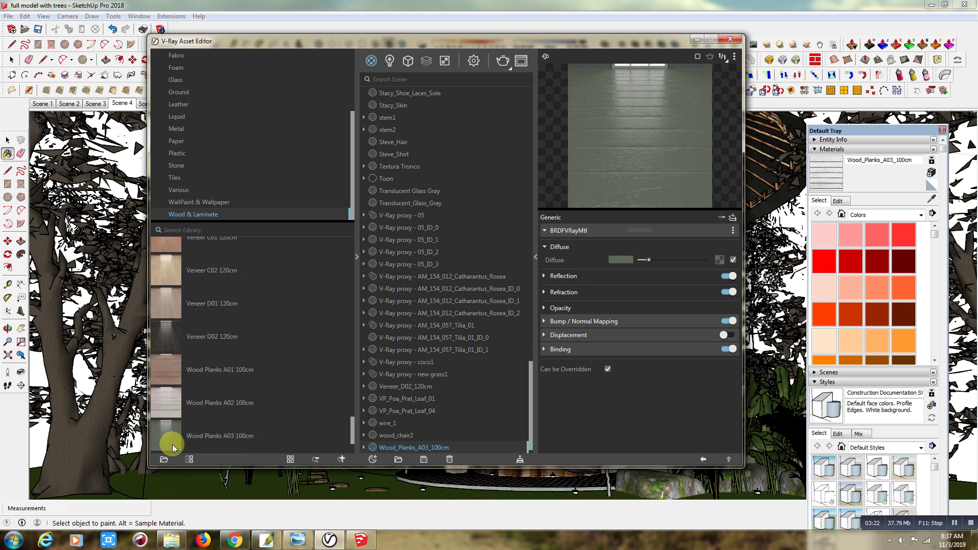
- Sample the brown wood, then the roof's Veneer_D02_120cm material into the editor
drag(637, 39, 373, 46)
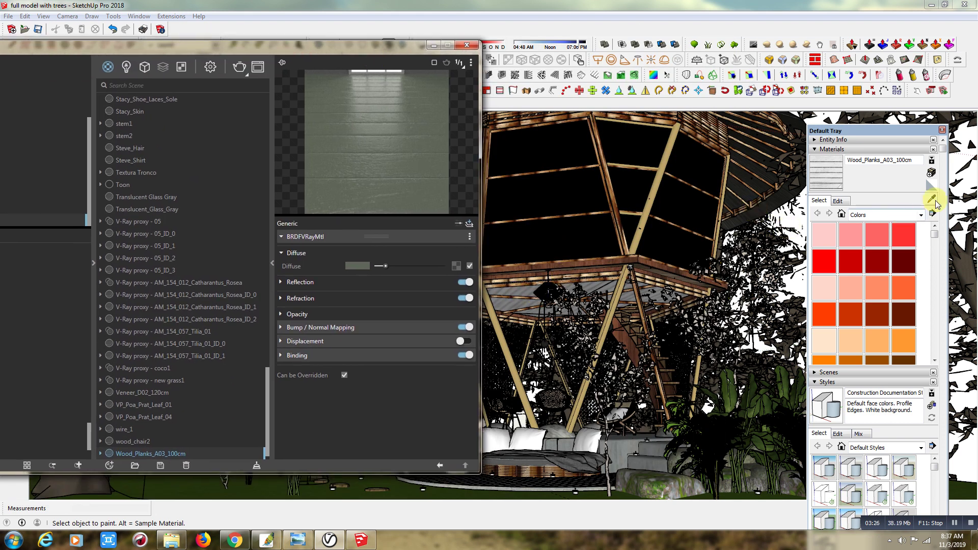
click(861, 220)
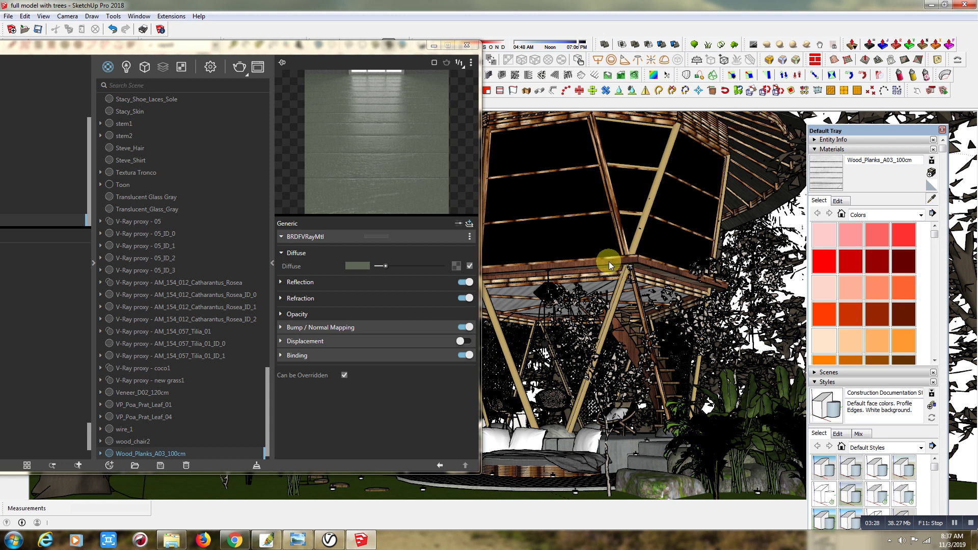
key(alt)
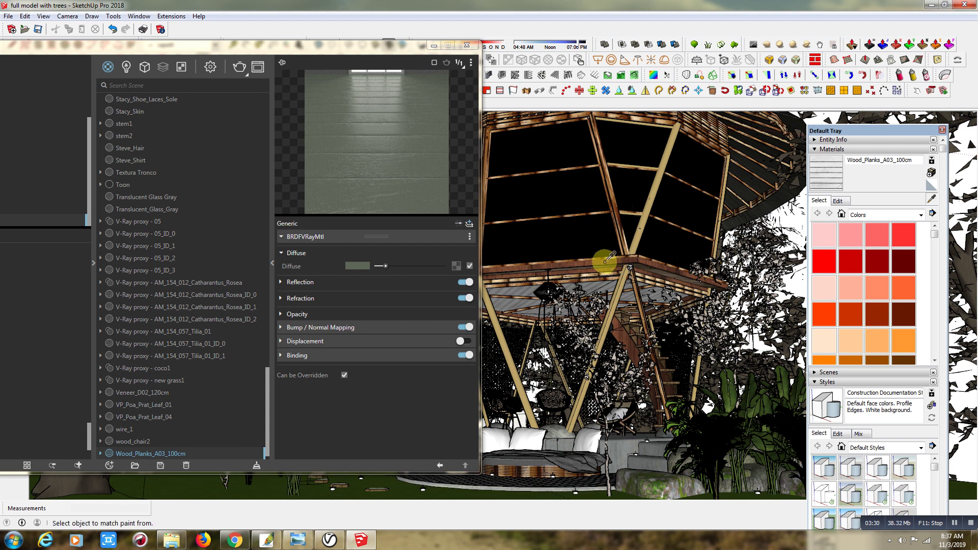
click(605, 261)
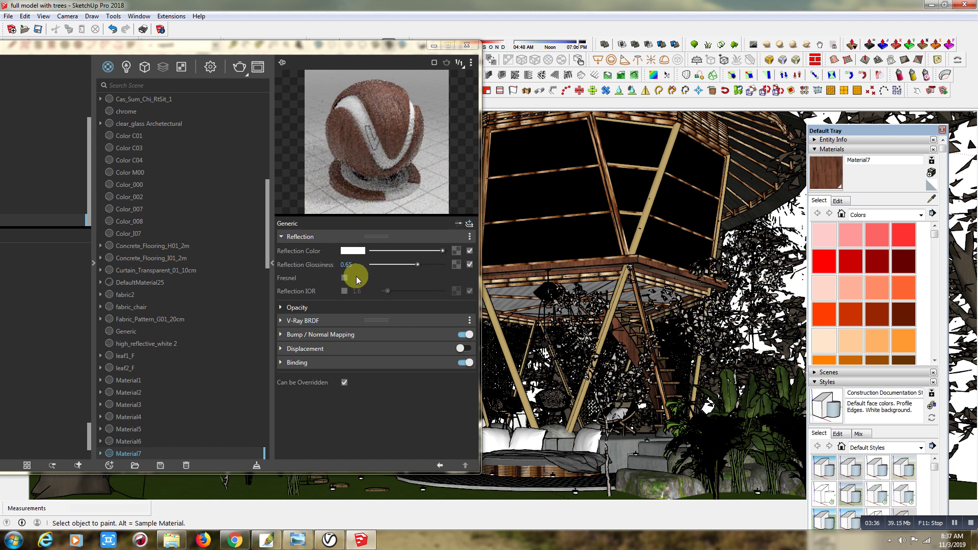
click(932, 199)
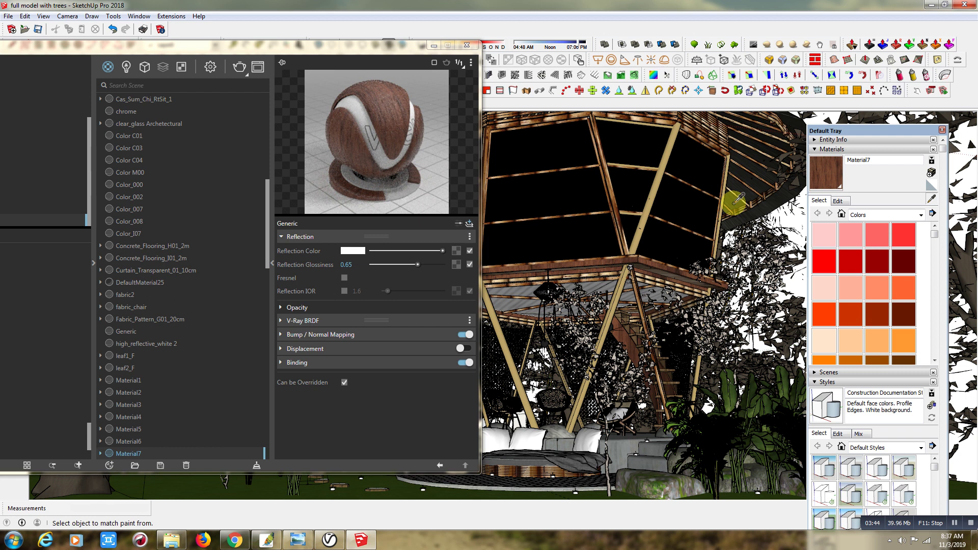
click(734, 203)
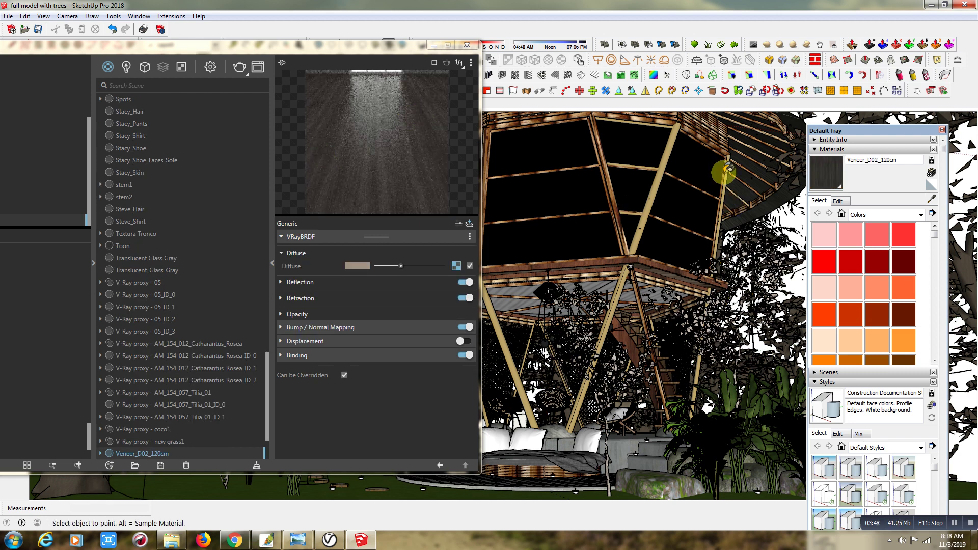
- Zoom into the cover render's gazebo roof, pan across its right side, then return to SketchUp
click(298, 540)
scroll(701, 300, up, 5)
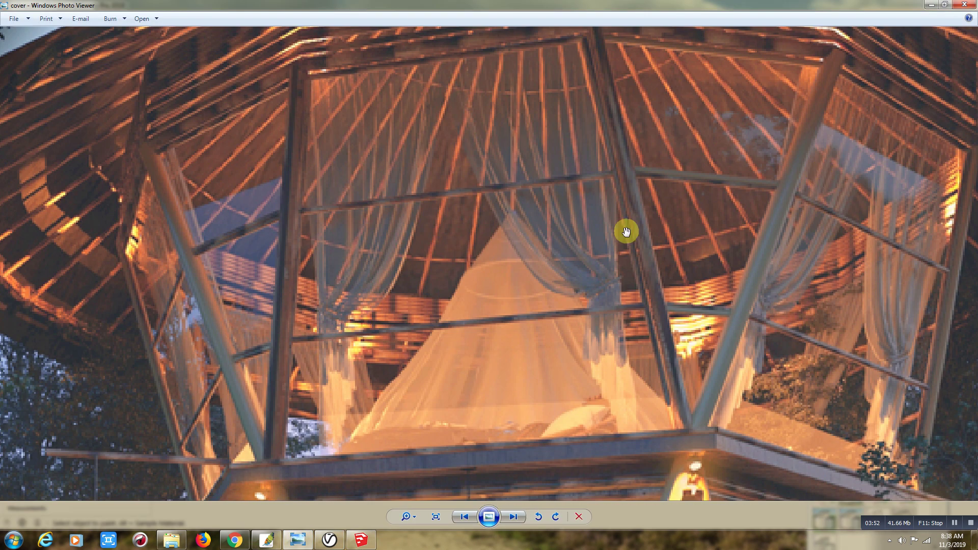
drag(655, 261, 148, 306)
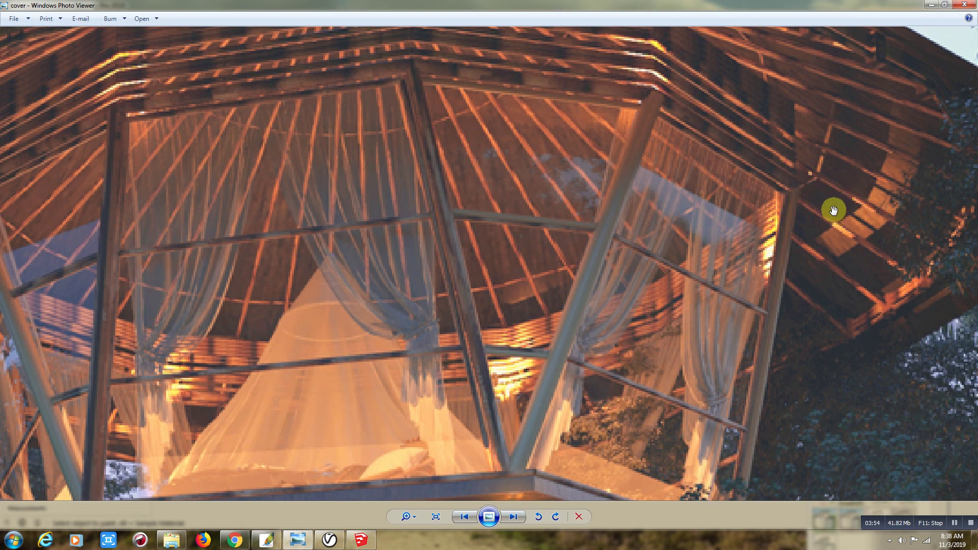
scroll(695, 232, down, 5)
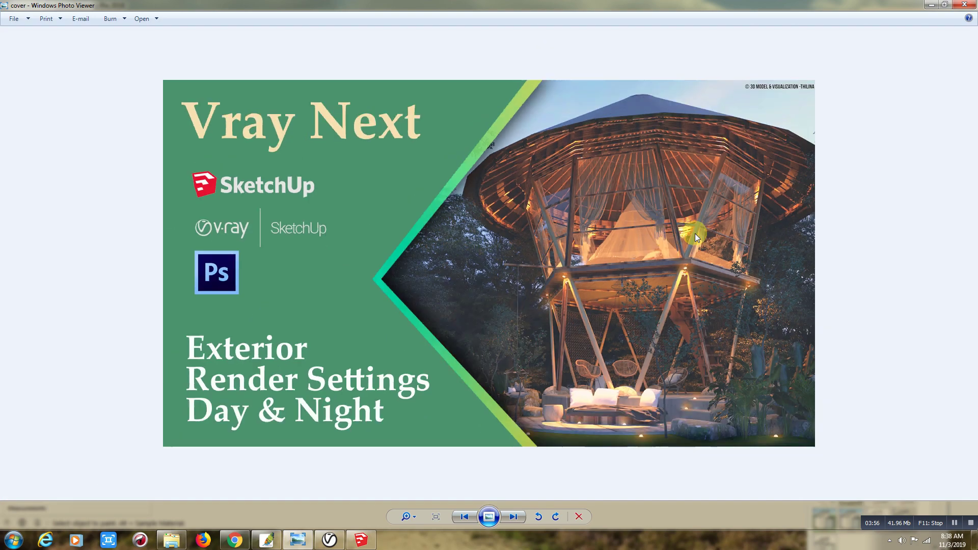
click(361, 540)
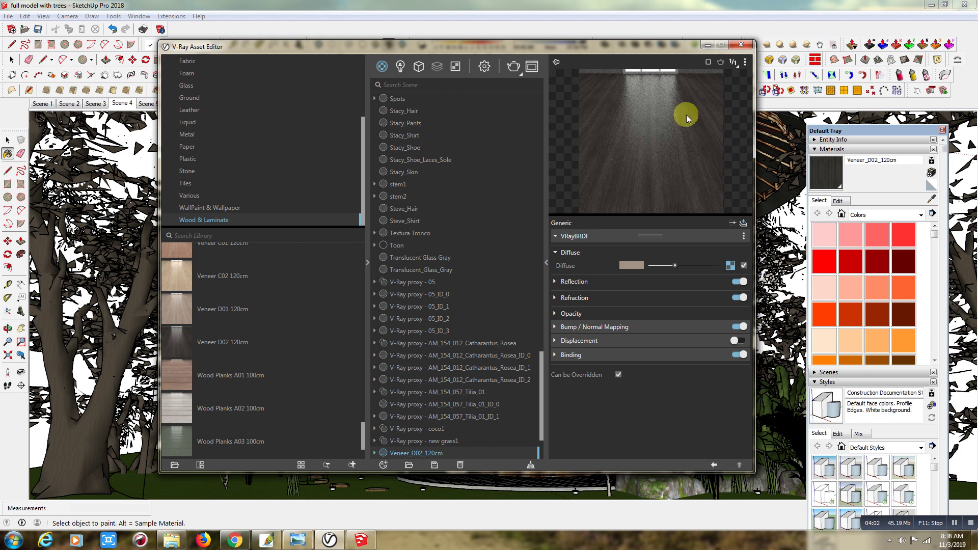
- Sample the concrete near the seating area to load Concrete_Flooring_I01_2m into the editor
drag(693, 49, 372, 43)
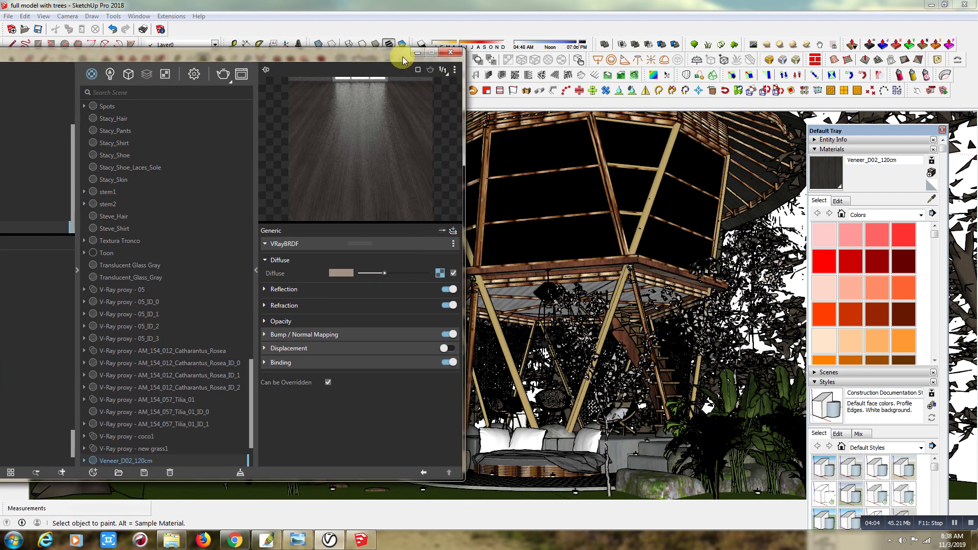
click(932, 199)
click(626, 452)
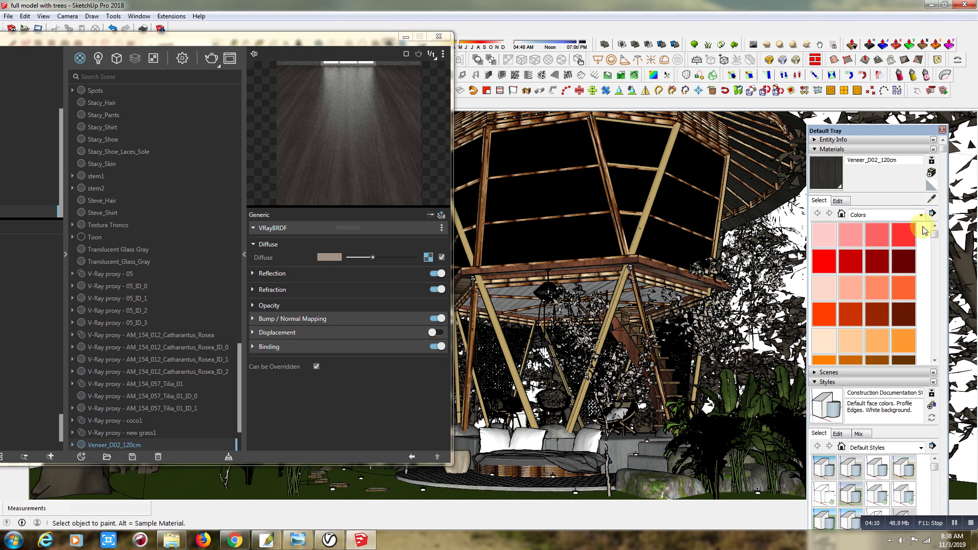
click(795, 326)
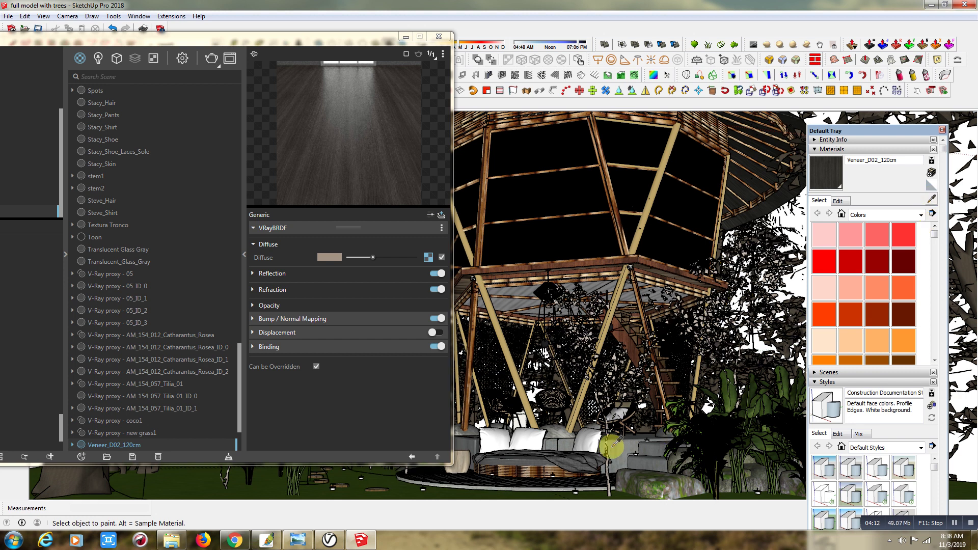
key(alt)
click(520, 302)
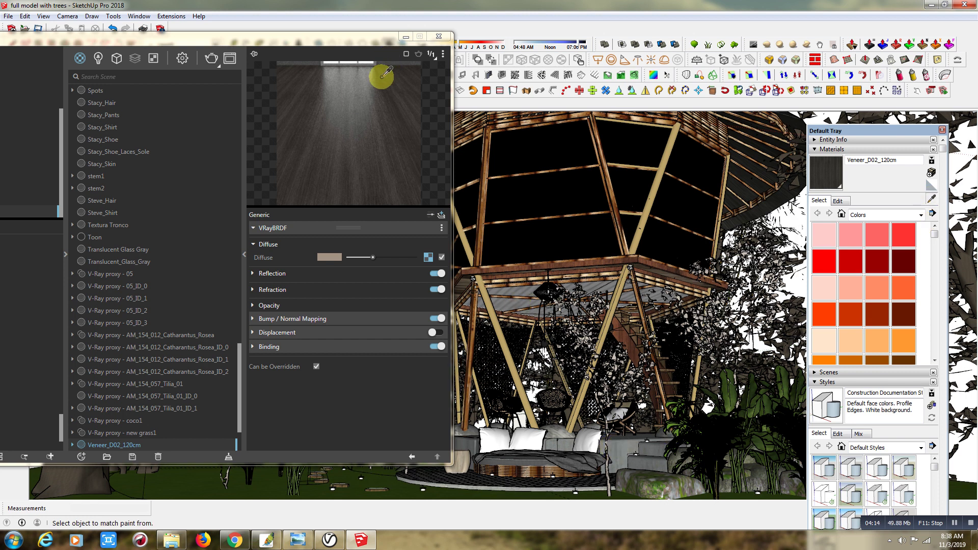
- Bring the editor back on screen and browse the Concrete library materials
drag(363, 43, 595, 40)
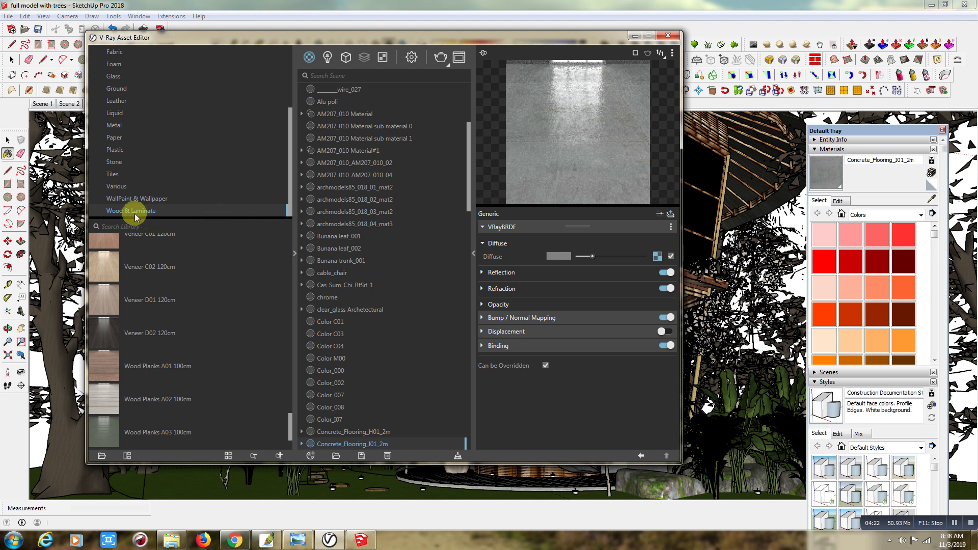
drag(296, 144, 290, 79)
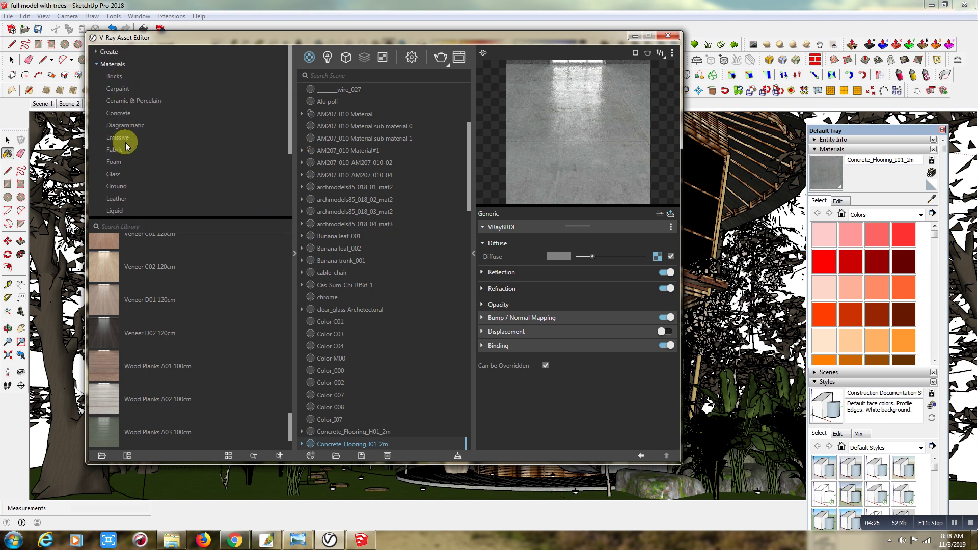
click(113, 115)
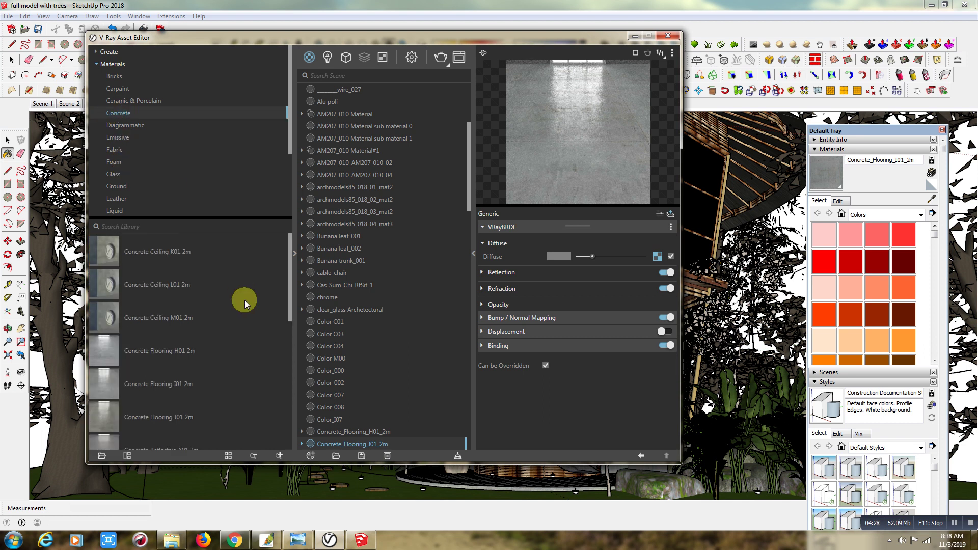
drag(290, 286, 289, 291)
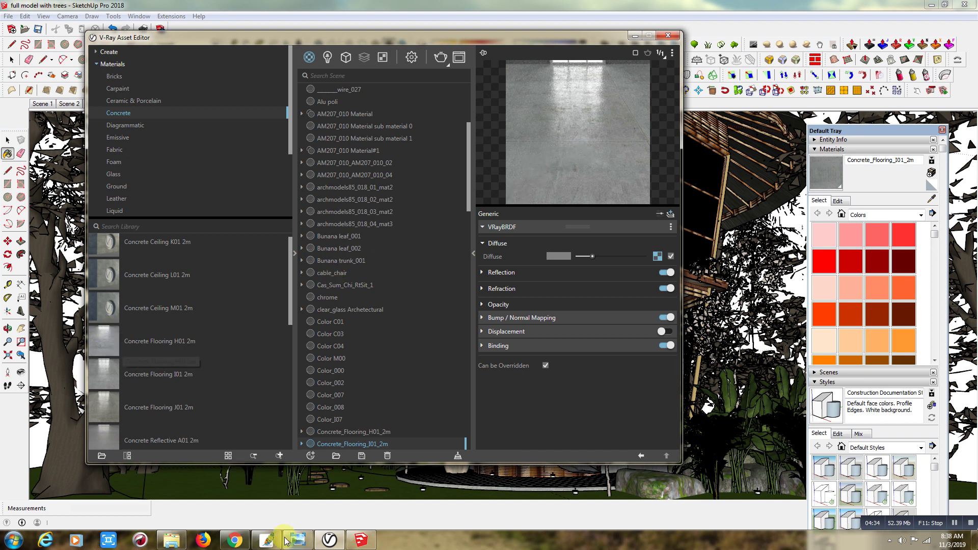
mouse_move(298, 487)
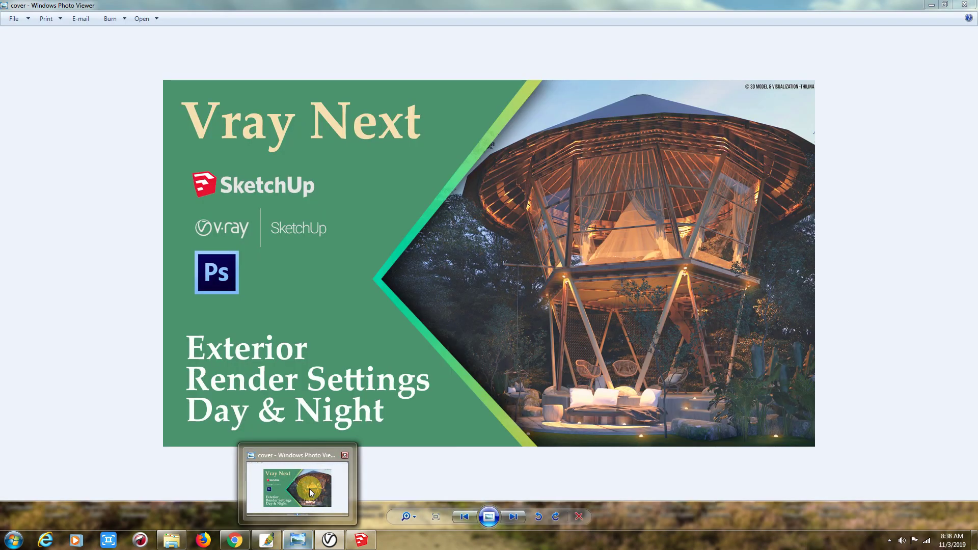
- Glance at the cover render, then minimize Photo Viewer to return to the V-Ray editor
click(310, 491)
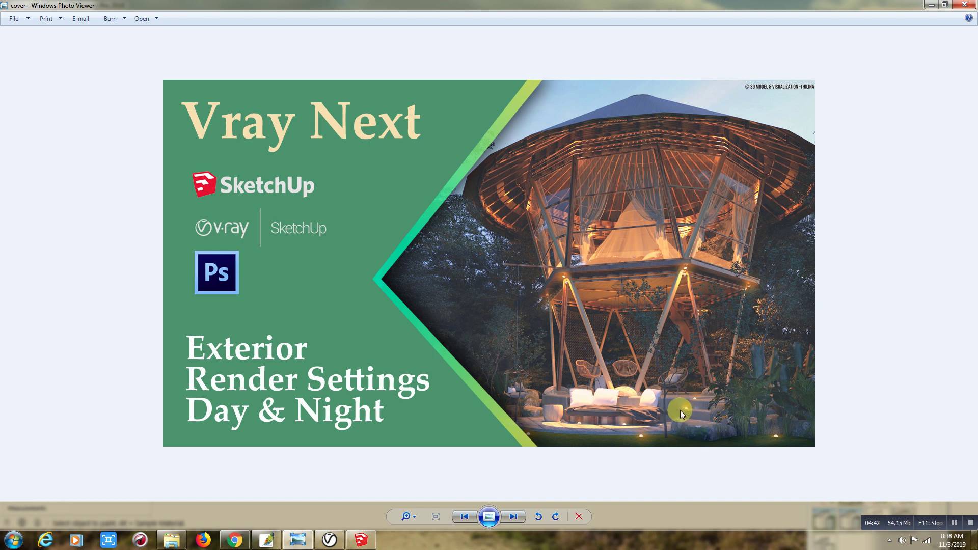
click(934, 7)
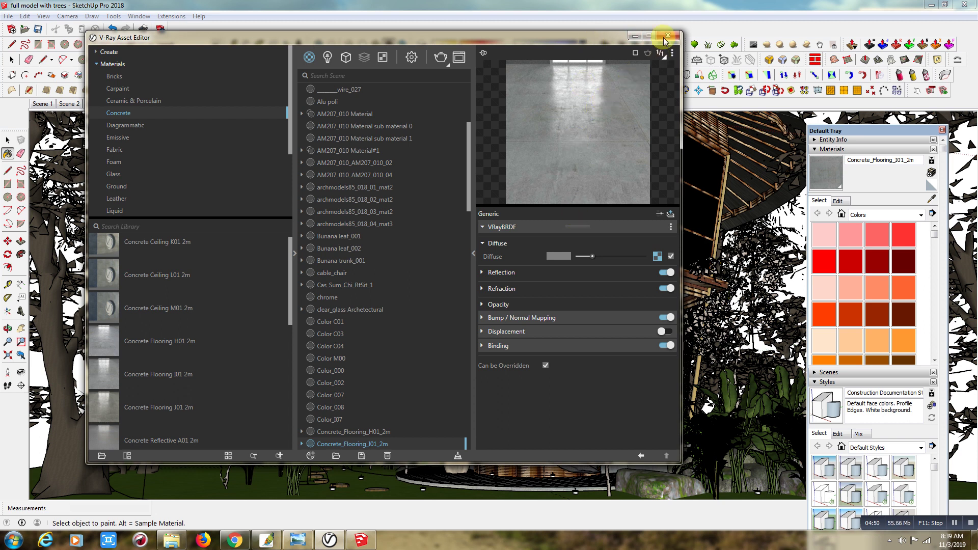
- Put away the V-Ray Asset Editor and zoom in closely on the treehouse with Select
mouse_move(613, 40)
mouse_down()
mouse_move(591, 413)
mouse_move(595, 513)
mouse_up()
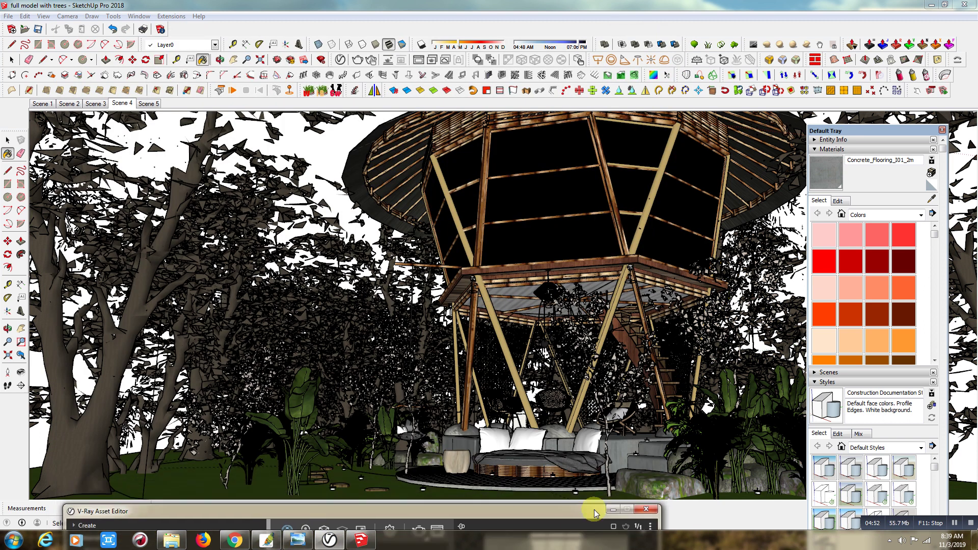
drag(598, 479, 584, 74)
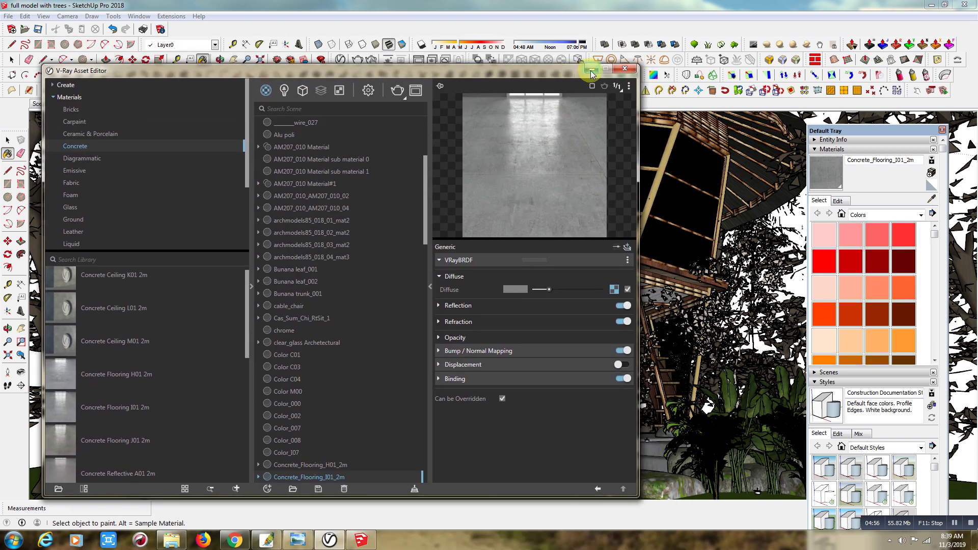
click(590, 71)
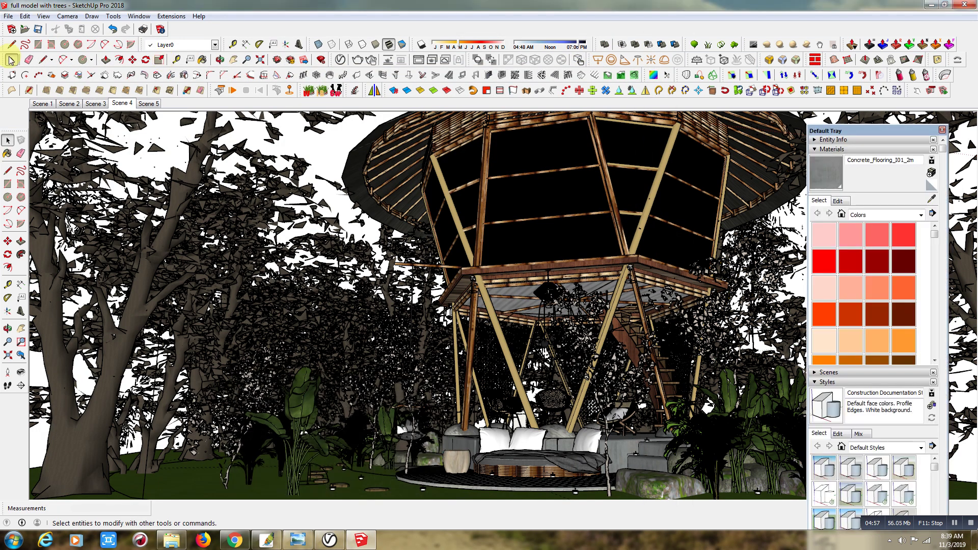
click(12, 59)
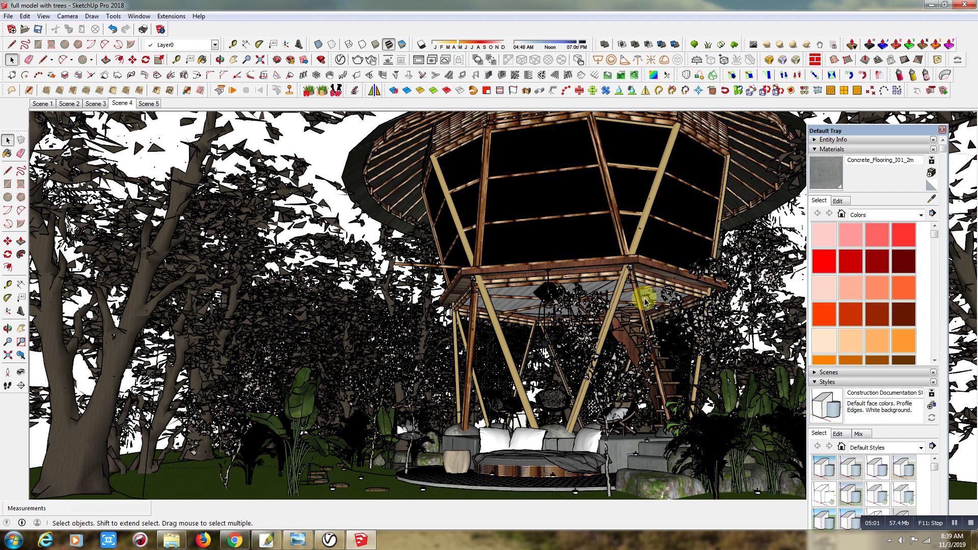
scroll(644, 302, up, 1)
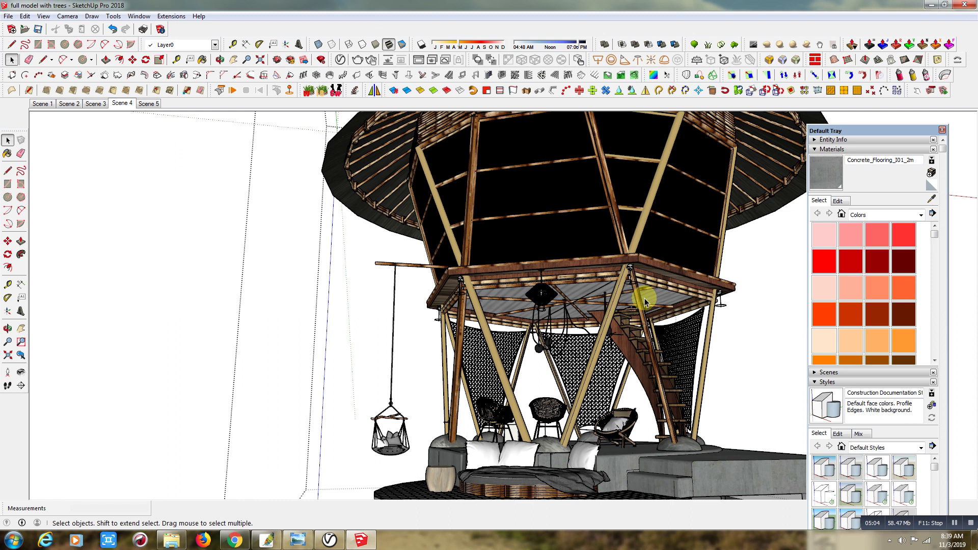
scroll(644, 301, up, 1)
scroll(631, 250, up, 1)
scroll(630, 260, up, 1)
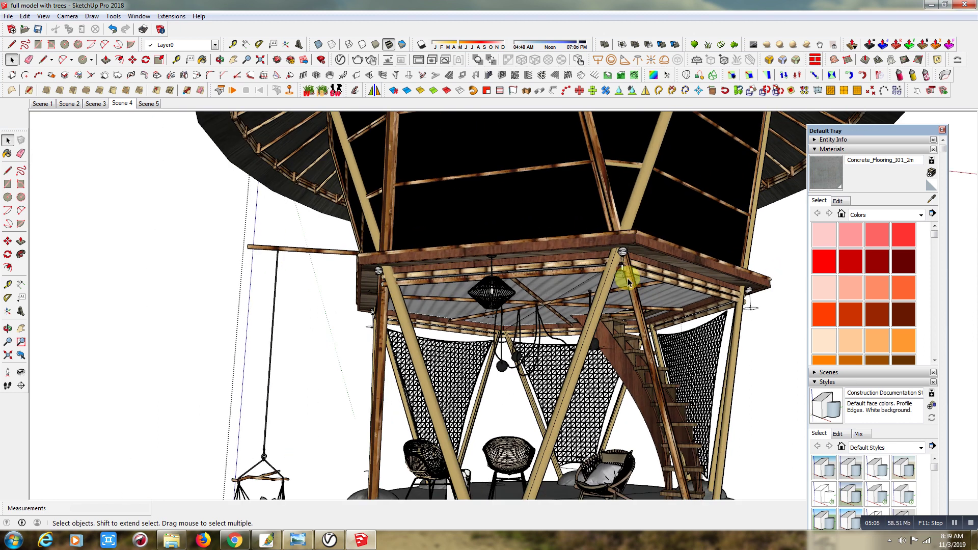
scroll(628, 283, up, 1)
scroll(622, 266, up, 1)
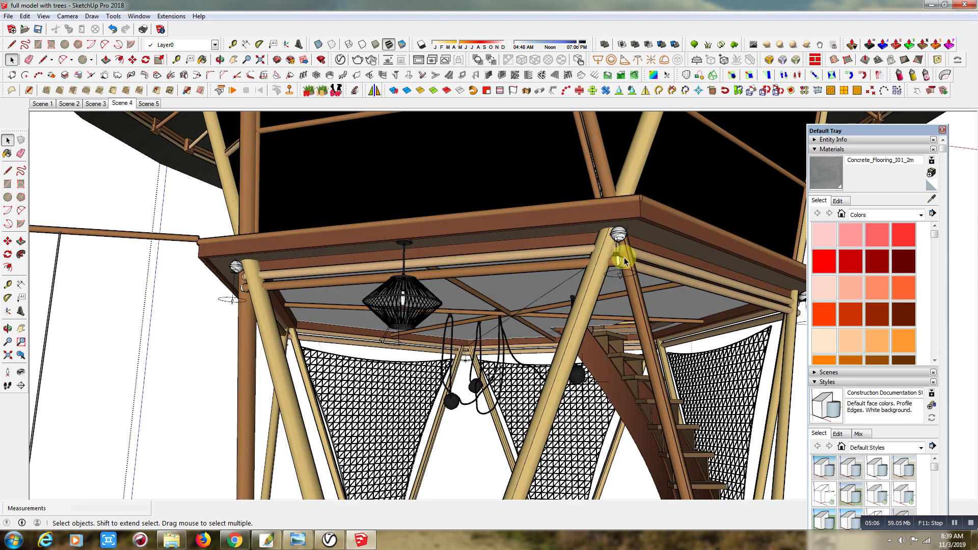
scroll(625, 275, up, 1)
scroll(627, 279, up, 1)
scroll(619, 254, up, 1)
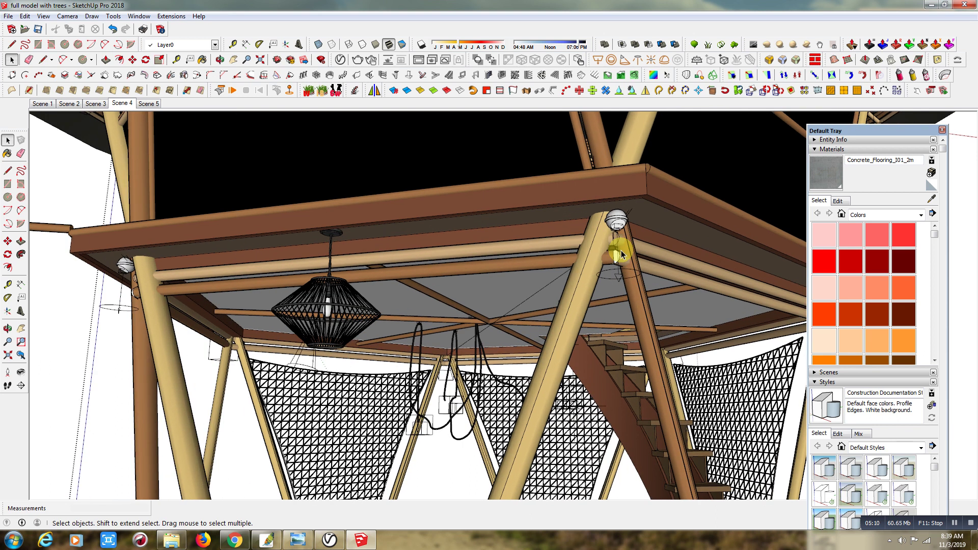
scroll(621, 234, up, 1)
scroll(627, 217, up, 1)
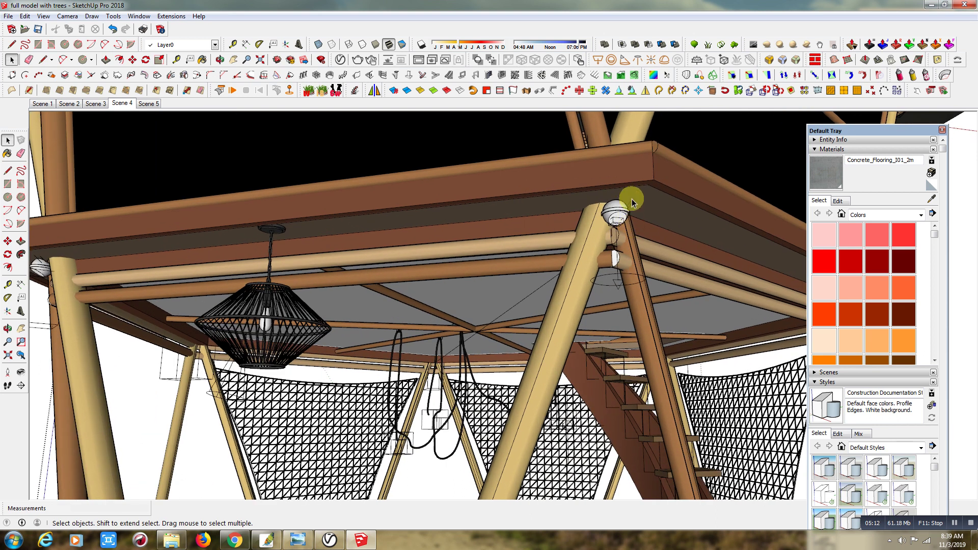
scroll(631, 202, up, 1)
scroll(631, 202, up, 1)
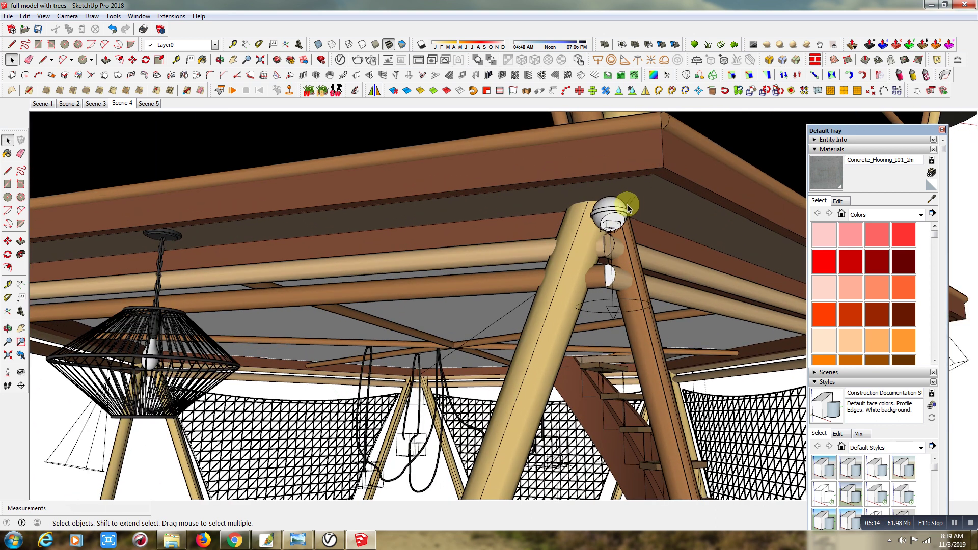
scroll(630, 204, up, 1)
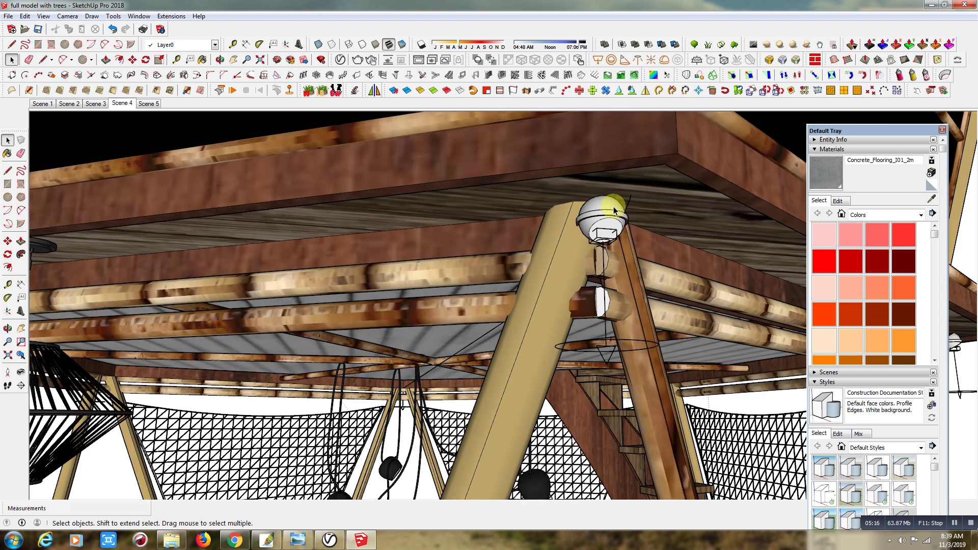
- Open the roof group, then the corner post's lamp component, for editing
double_click(615, 210)
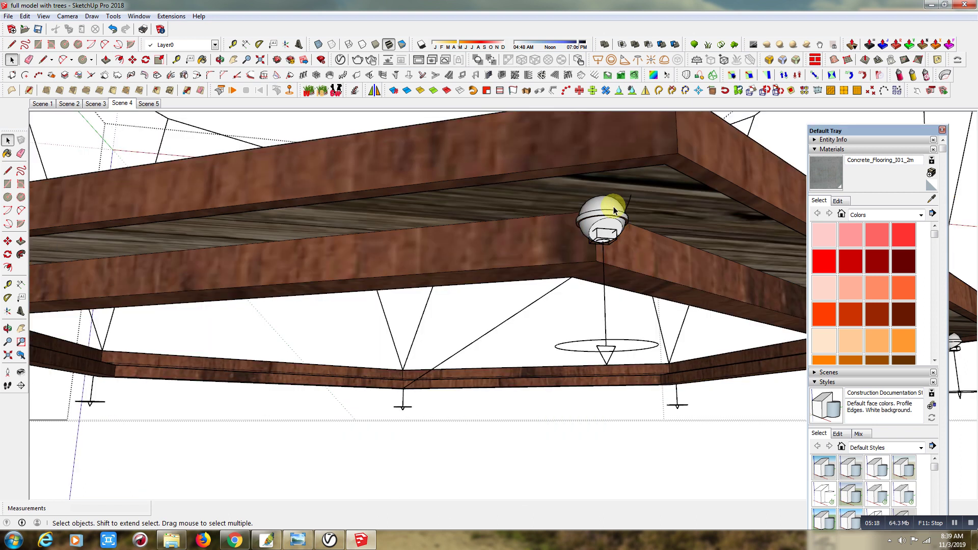
click(615, 211)
double_click(615, 210)
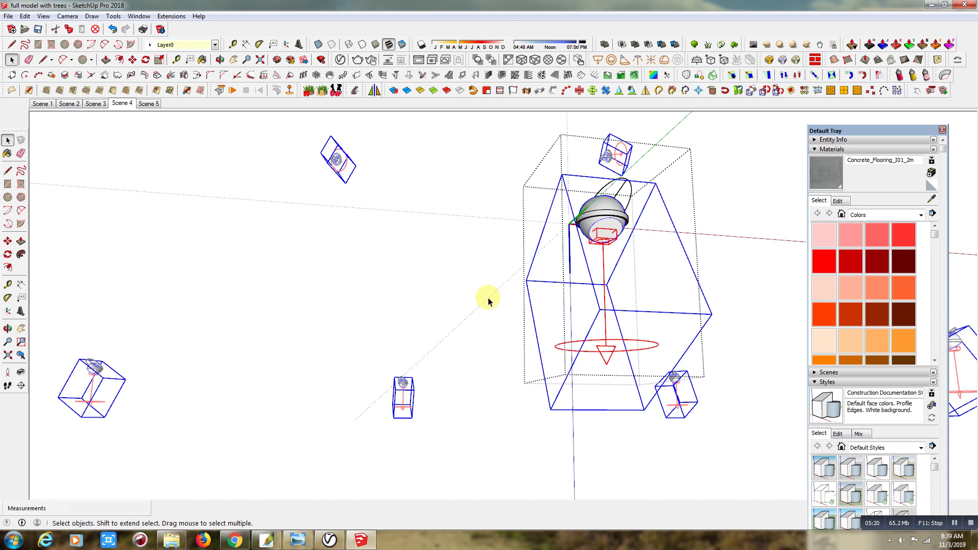
scroll(490, 302, down, 5)
scroll(492, 304, up, 2)
scroll(492, 303, up, 2)
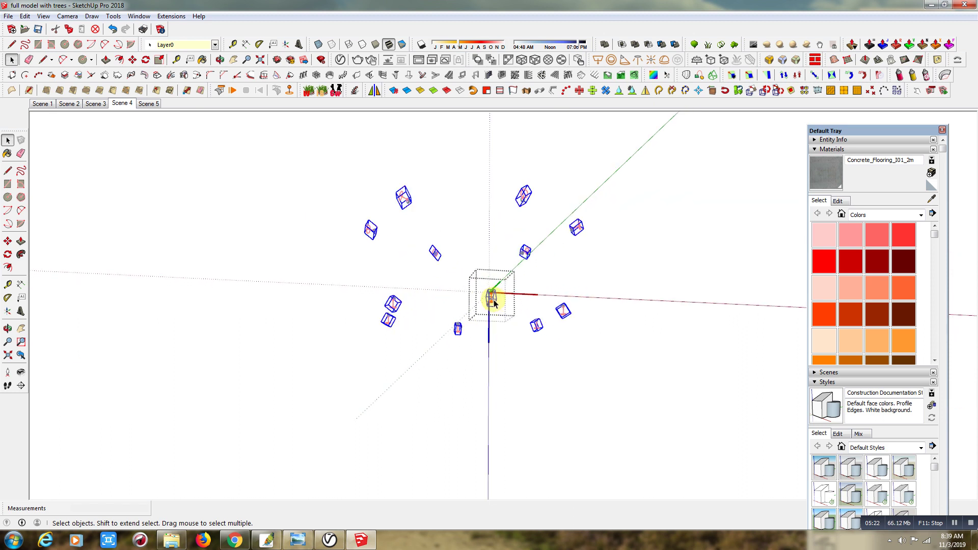
scroll(492, 303, up, 3)
scroll(493, 303, down, 2)
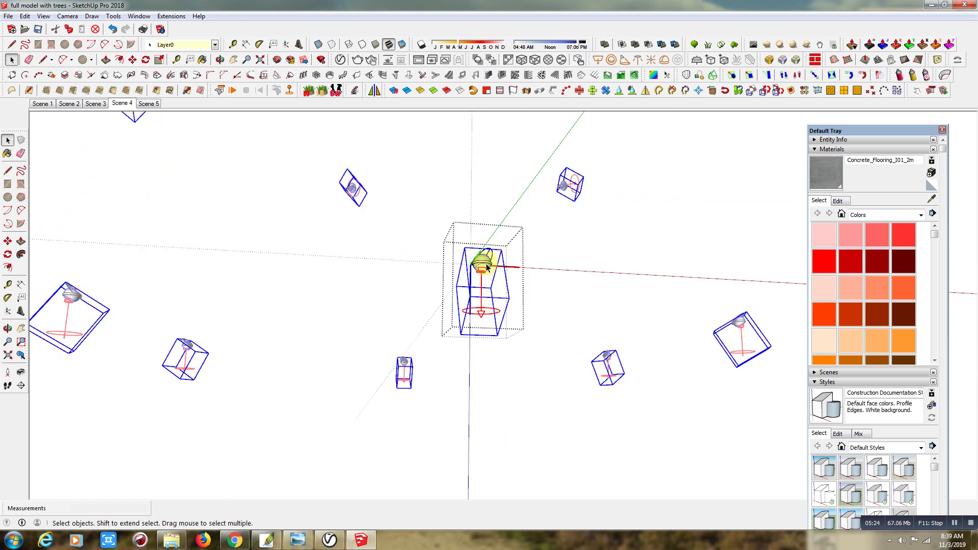
scroll(487, 267, up, 1)
scroll(486, 268, up, 3)
scroll(487, 265, up, 3)
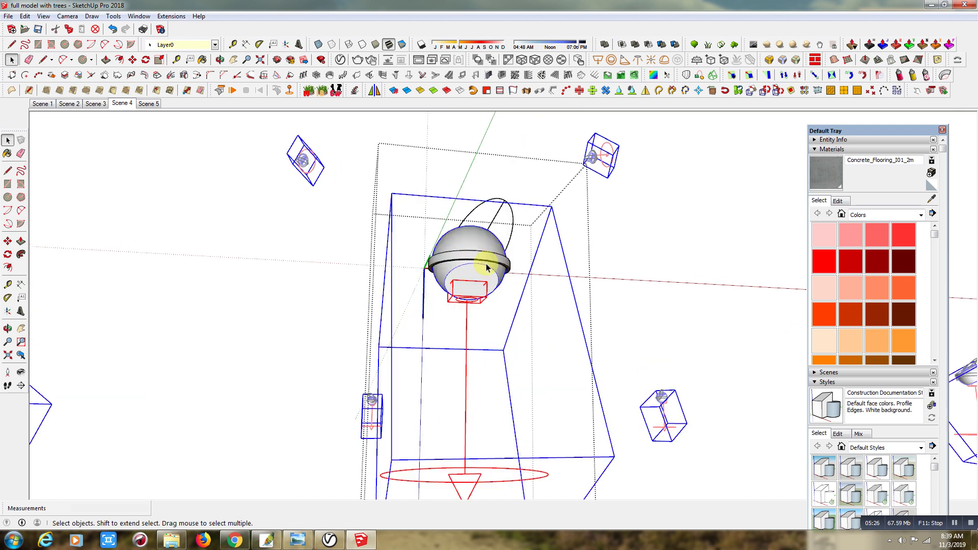
scroll(489, 263, up, 1)
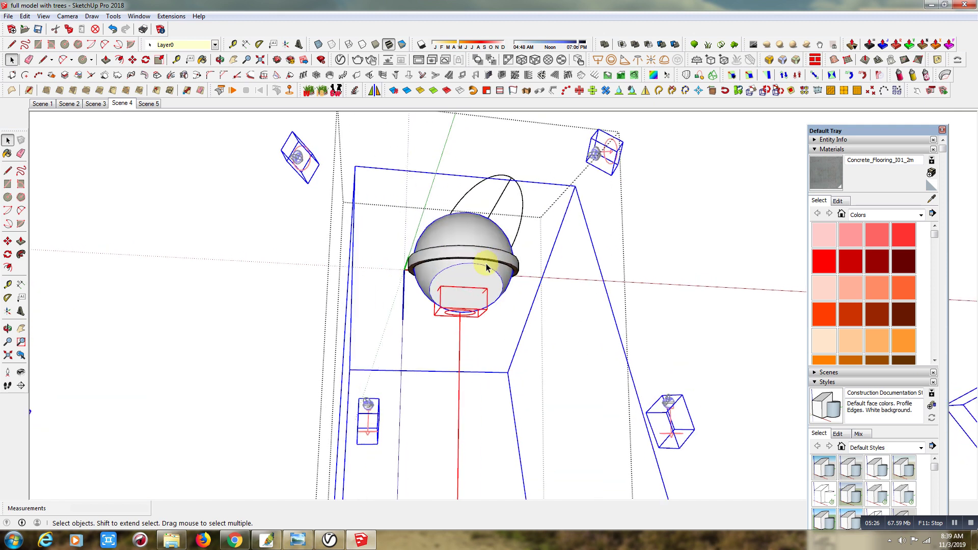
- Sample the lamp bulb's Color C03 material into the V-Ray Asset Editor, showing its white Emissive layer at intensity 1
click(343, 60)
drag(383, 81, 368, 358)
click(456, 296)
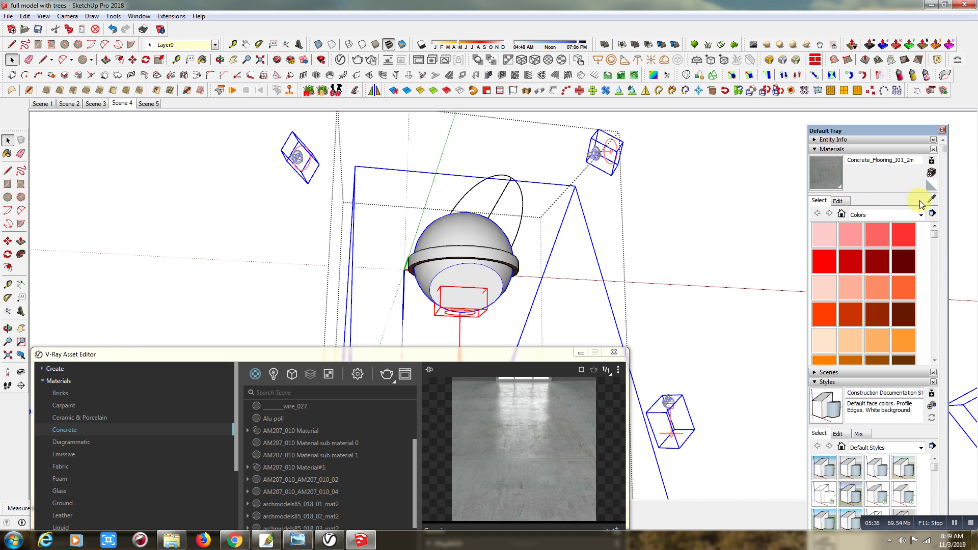
click(930, 200)
click(464, 277)
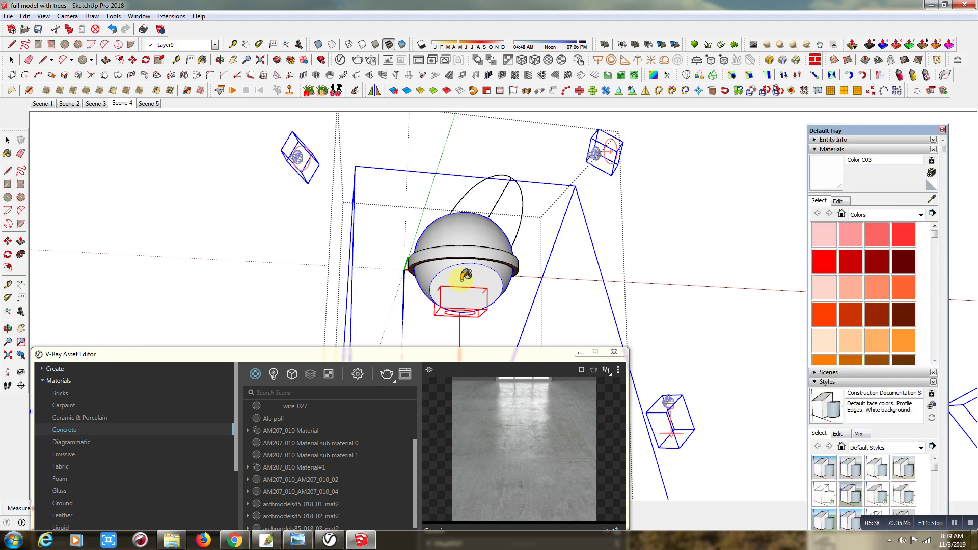
click(402, 357)
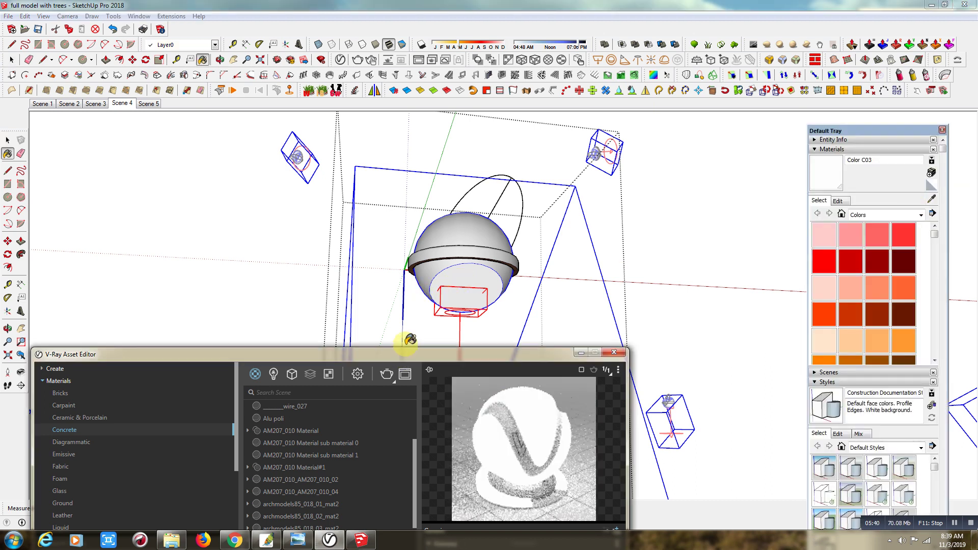
drag(405, 354, 428, 74)
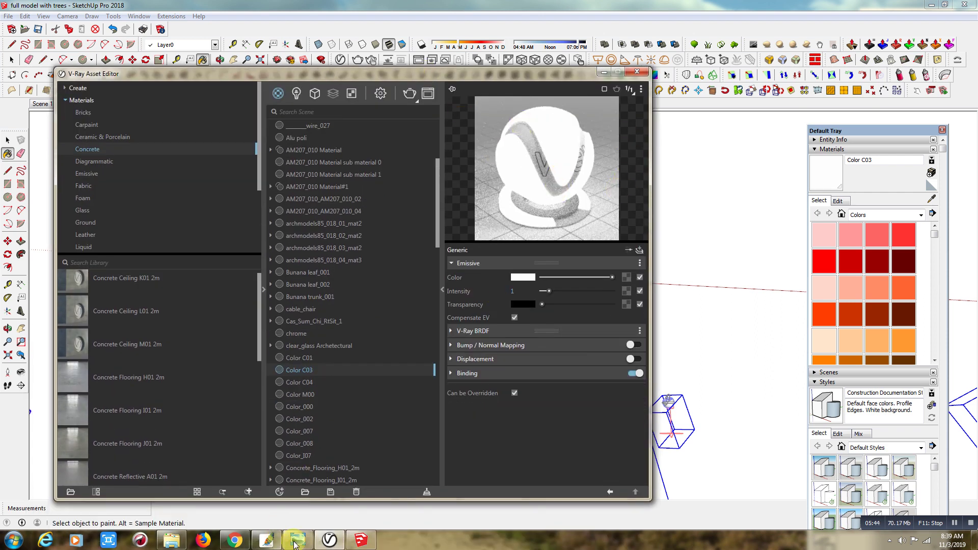
mouse_move(297, 539)
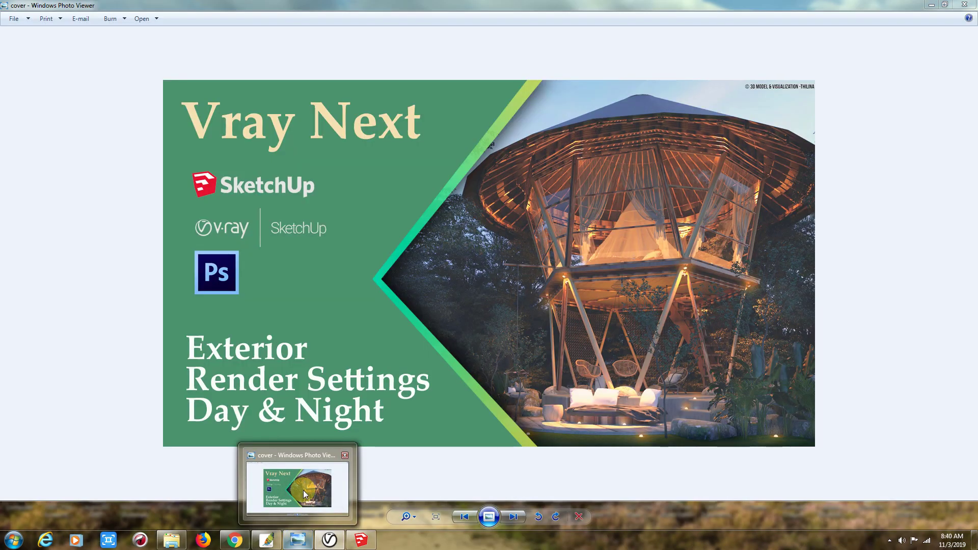
- Zoom into the lamp glow on the cover render, then return to SketchUp
click(304, 490)
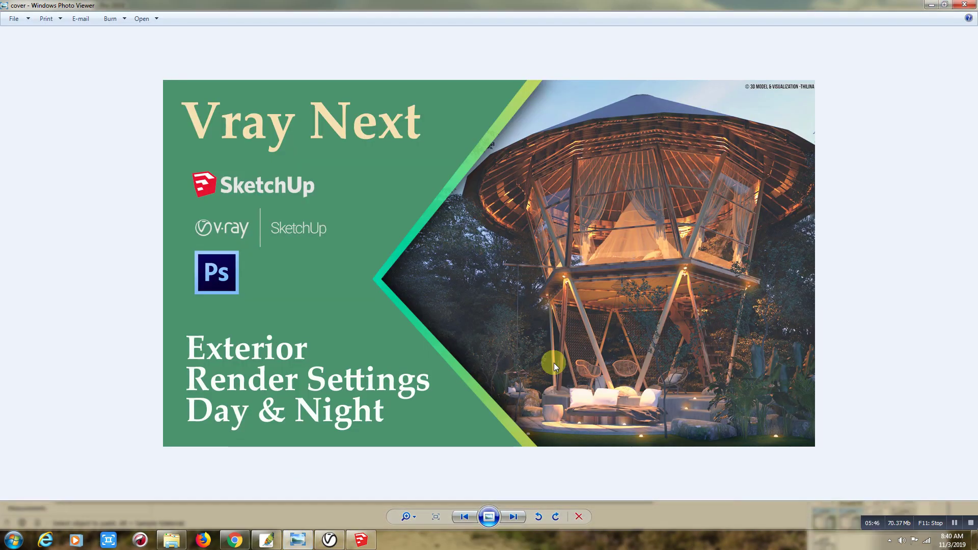
scroll(700, 276, up, 2)
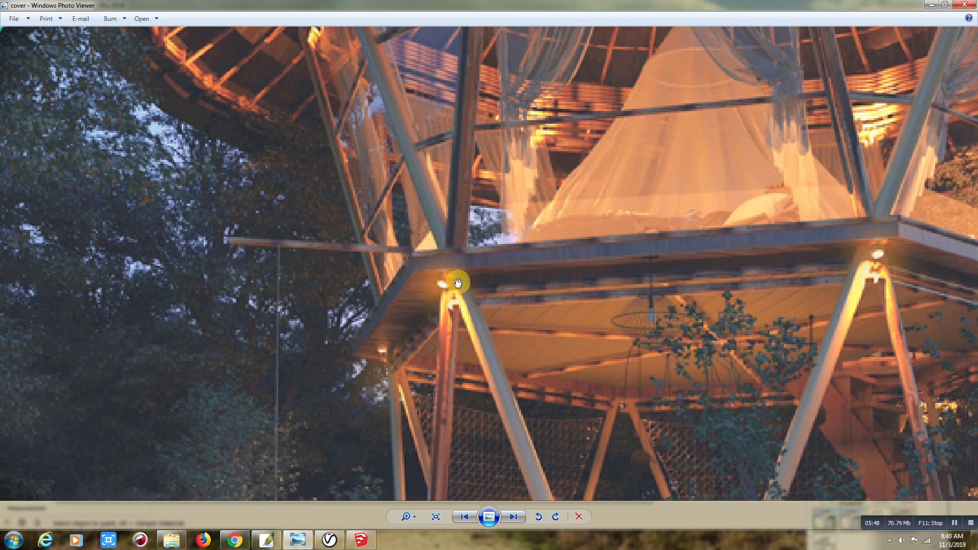
scroll(729, 290, down, 1)
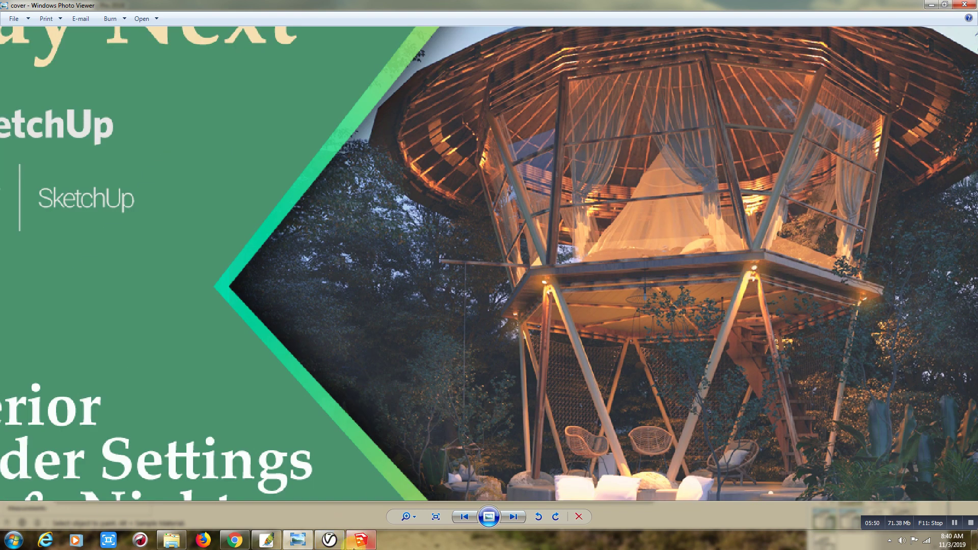
click(361, 539)
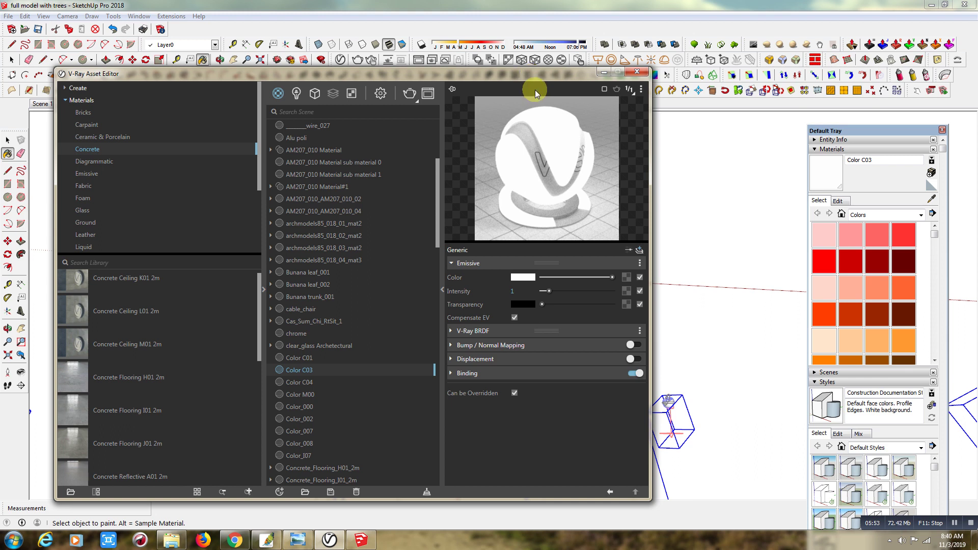
- Review the orange 45000 lm IES Light's parameters and expanded Options in the V-Ray Lights list
mouse_move(525, 78)
mouse_down()
mouse_move(523, 383)
mouse_move(753, 428)
mouse_up()
drag(769, 397, 513, 247)
click(289, 253)
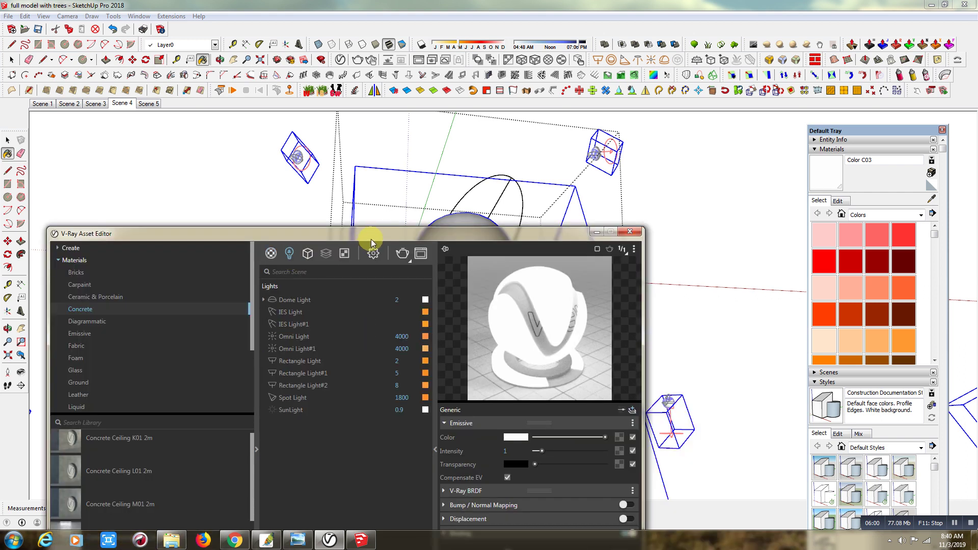
mouse_move(373, 240)
mouse_down()
mouse_move(394, 90)
mouse_move(340, 67)
mouse_move(360, 68)
mouse_up()
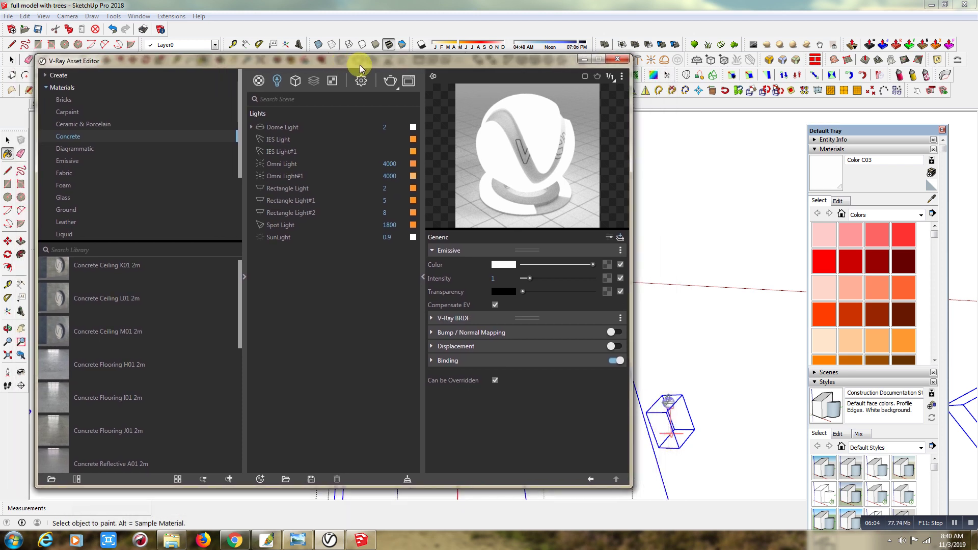
click(278, 140)
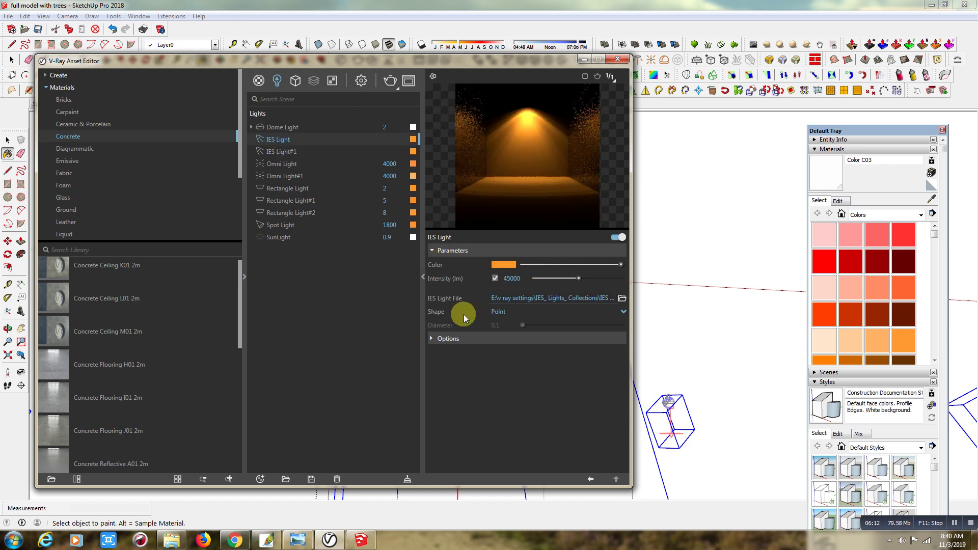
click(443, 339)
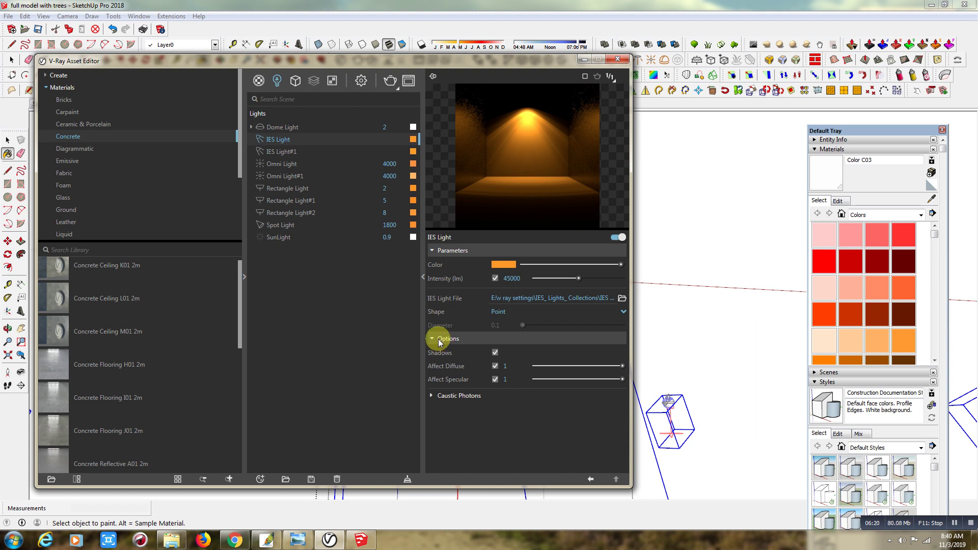
click(585, 62)
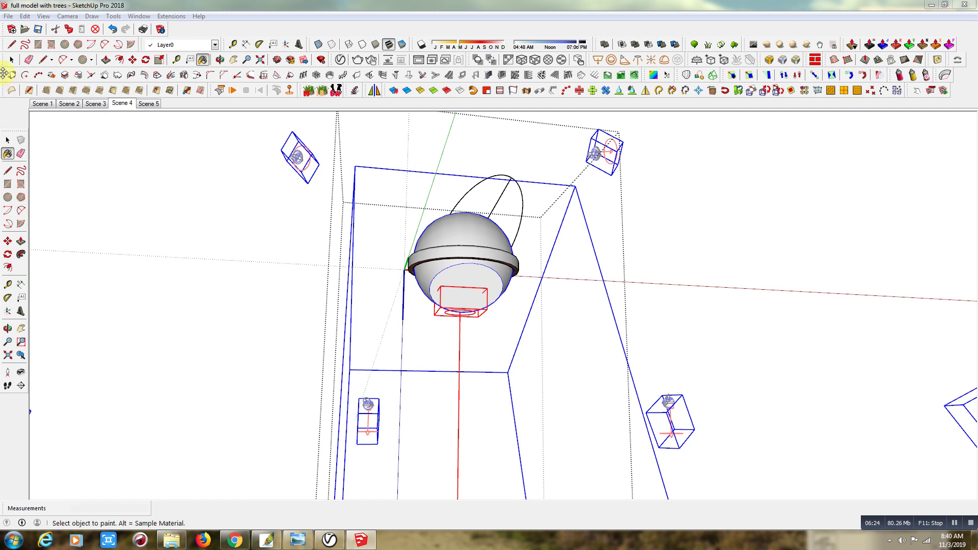
- Pan, orbit and zoom from the hanging lamp to the deck's concrete floor and stone post bases
click(11, 60)
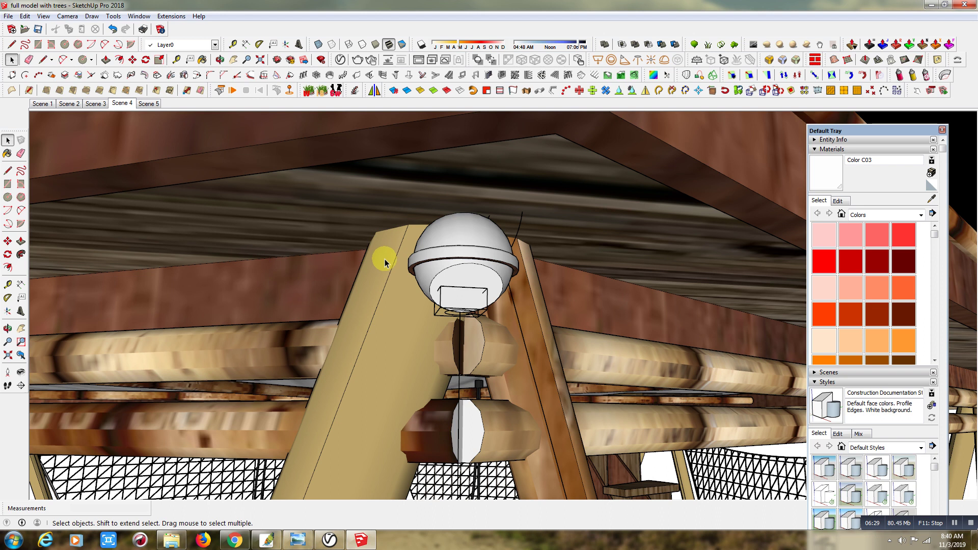
scroll(388, 214, down, 3)
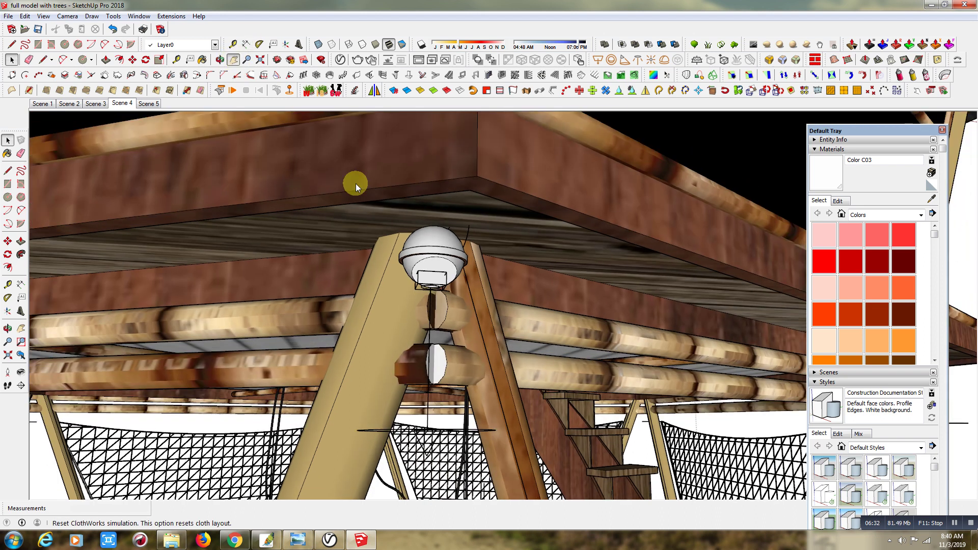
shift+middle_drag(476, 224, 460, 211)
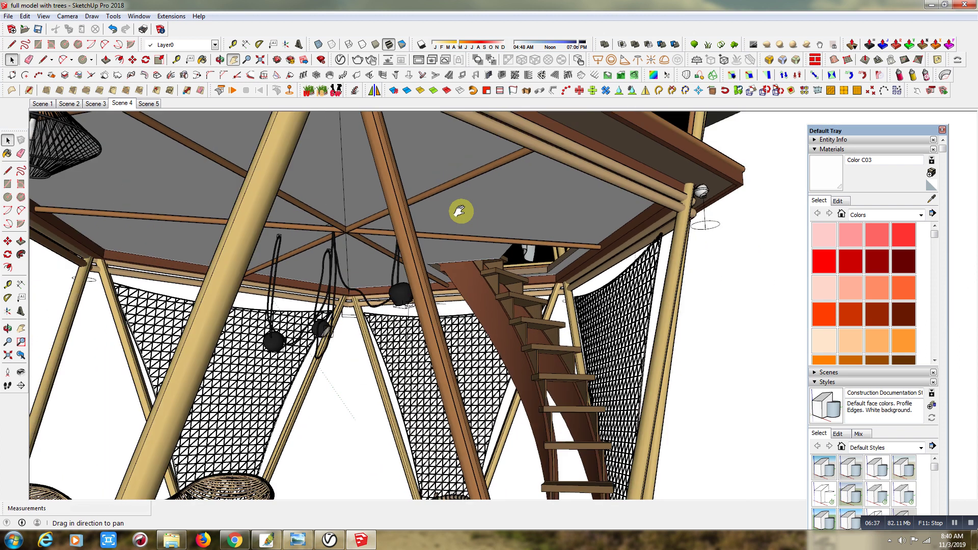
shift+middle_drag(460, 211, 444, 228)
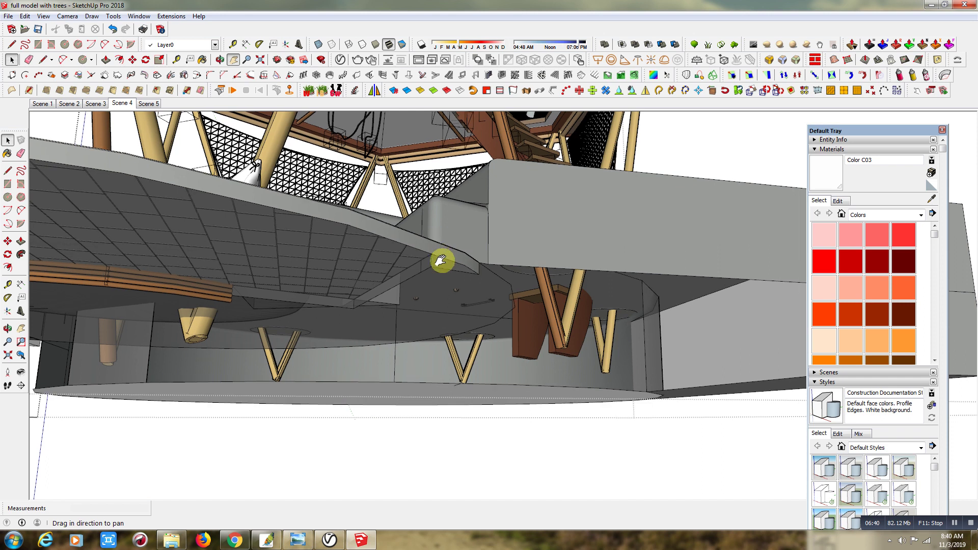
drag(442, 246, 438, 260)
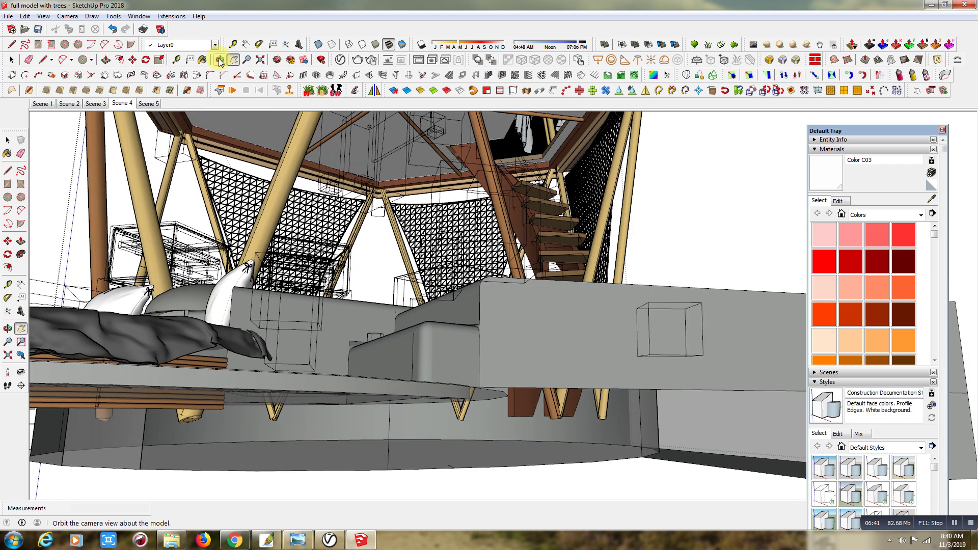
click(220, 61)
mouse_move(554, 323)
mouse_down()
mouse_move(552, 366)
mouse_move(597, 250)
mouse_up()
scroll(597, 250, up, 3)
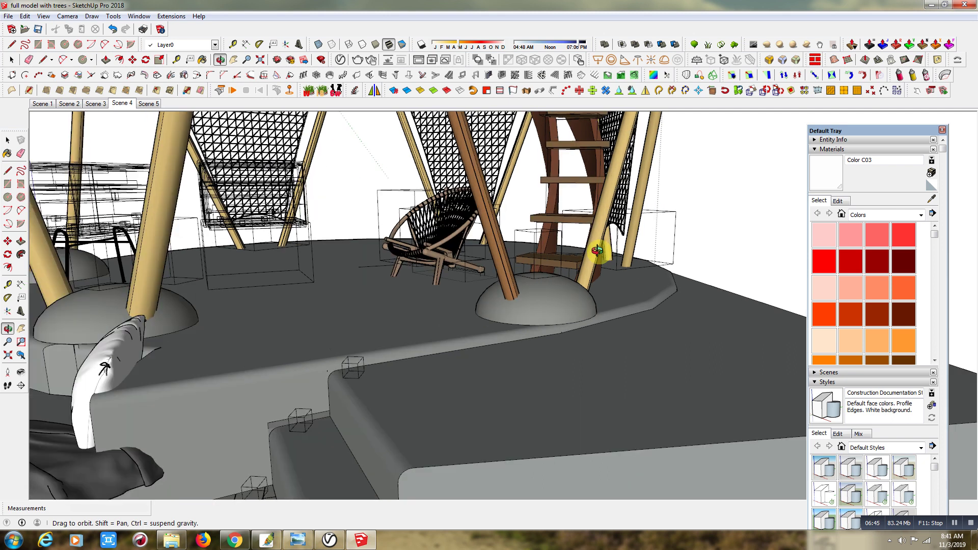
scroll(597, 250, up, 3)
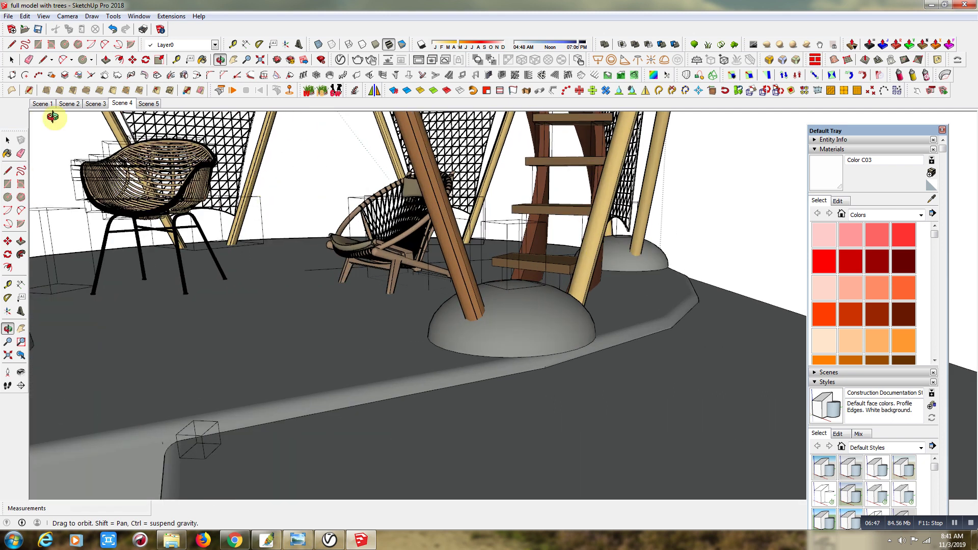
key(space)
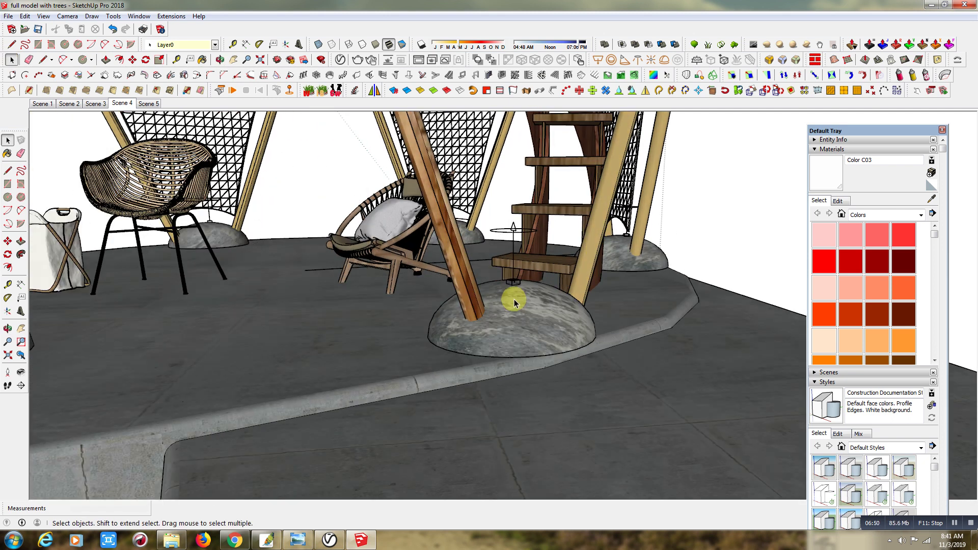
- Open the stone dome group and review IES Light#1 in the central dome: orange, 45000 lm
double_click(515, 303)
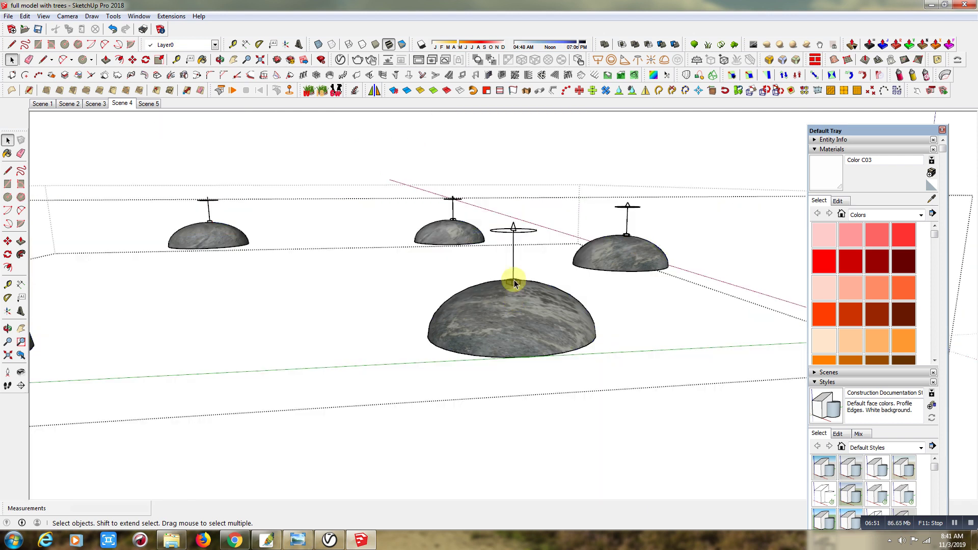
click(513, 283)
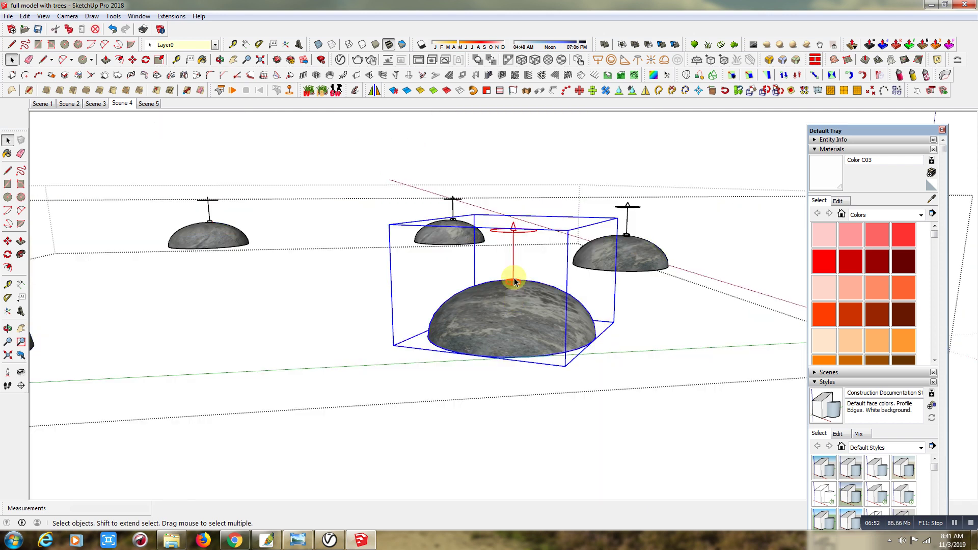
click(339, 60)
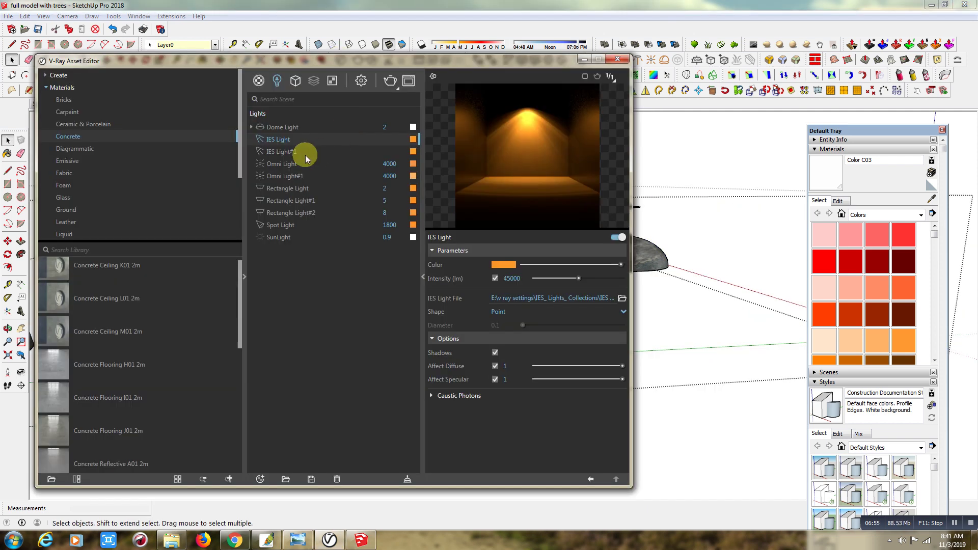
click(278, 151)
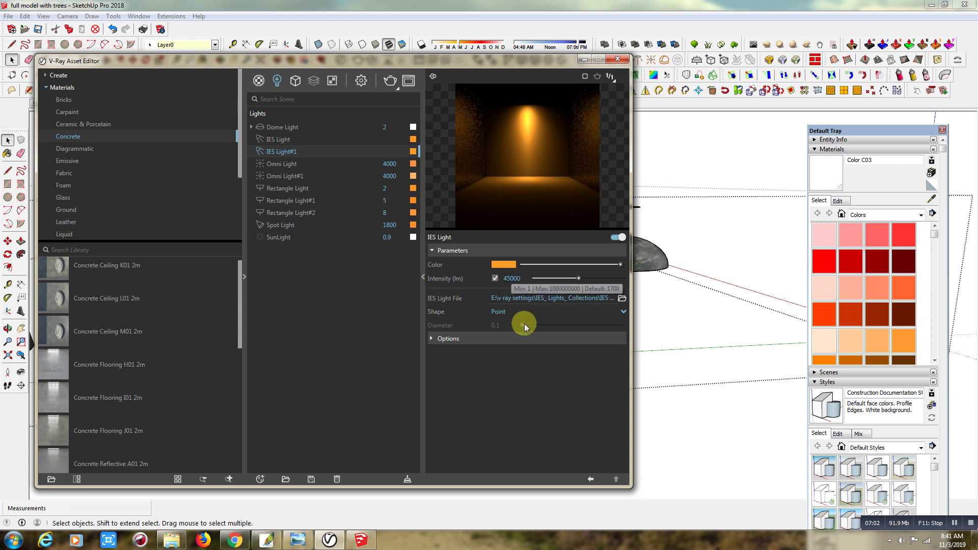
click(584, 59)
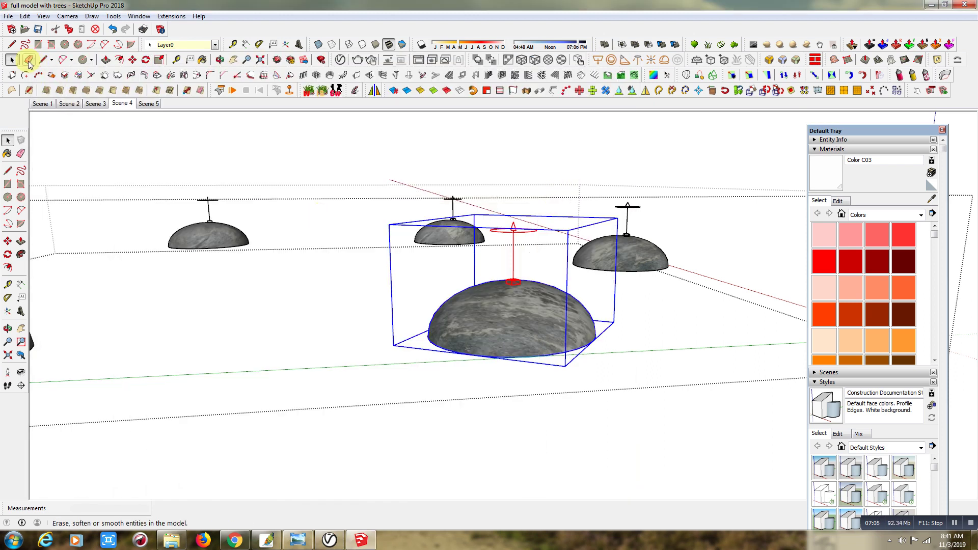
- Leave the dome group and zoom out, then back in toward the seating area
click(689, 237)
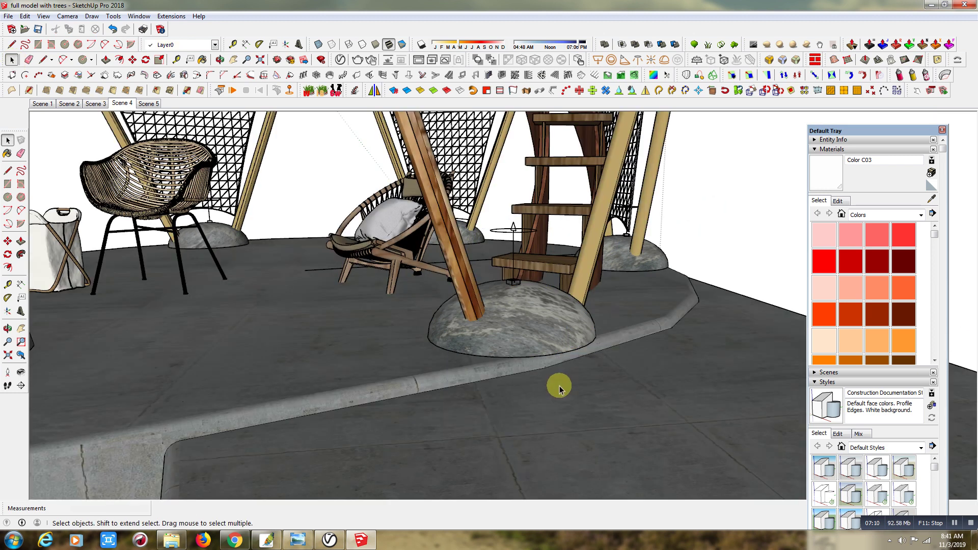
scroll(559, 388, down, 1)
scroll(563, 381, down, 1)
scroll(573, 371, down, 1)
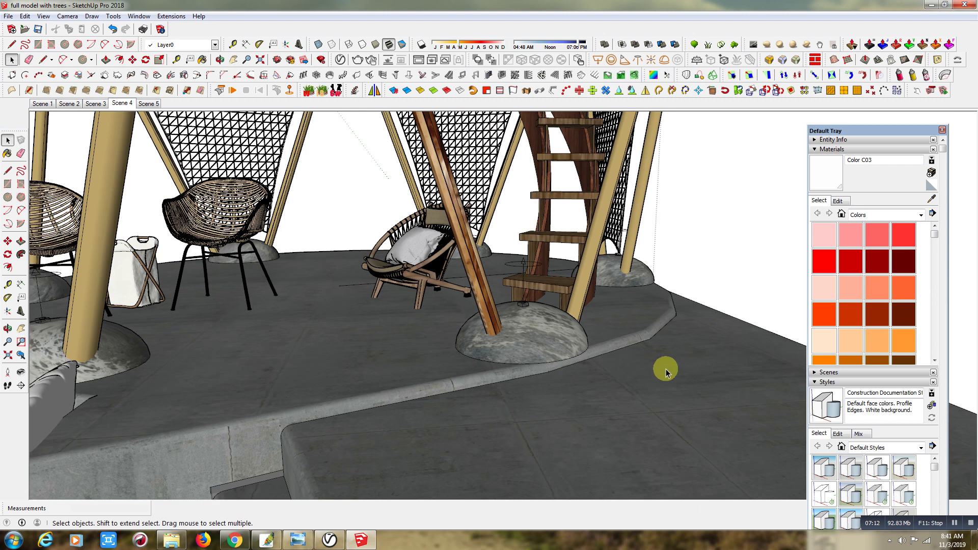
scroll(710, 337, down, 2)
scroll(688, 377, down, 1)
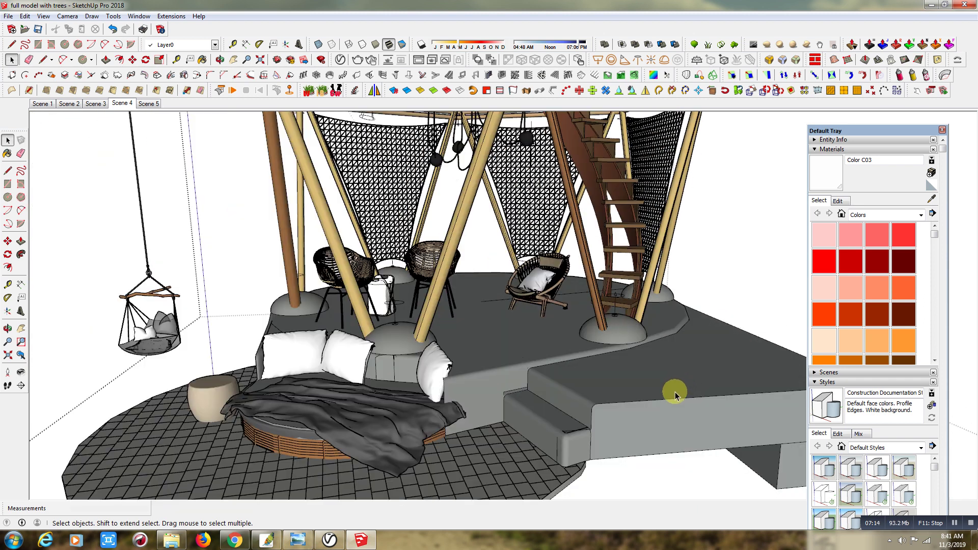
scroll(674, 395, down, 1)
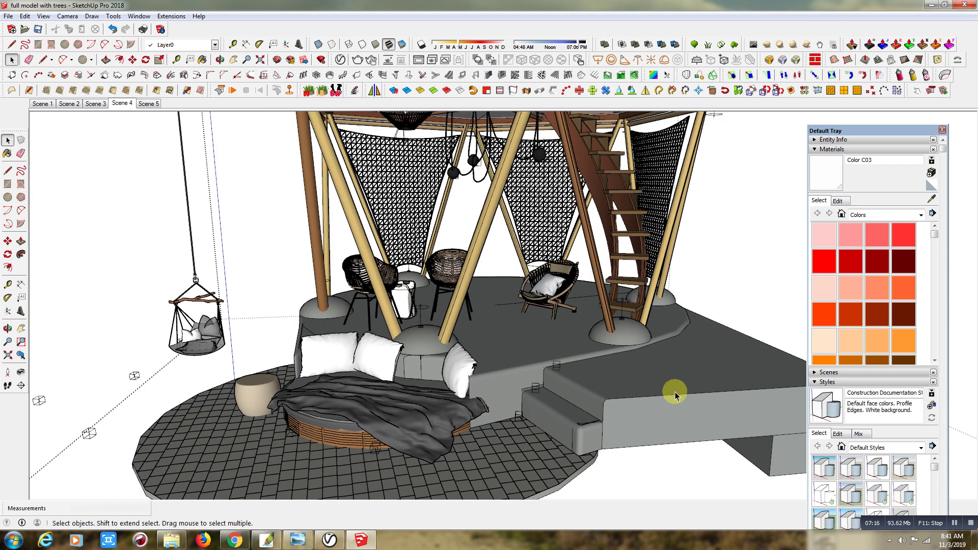
scroll(674, 395, down, 1)
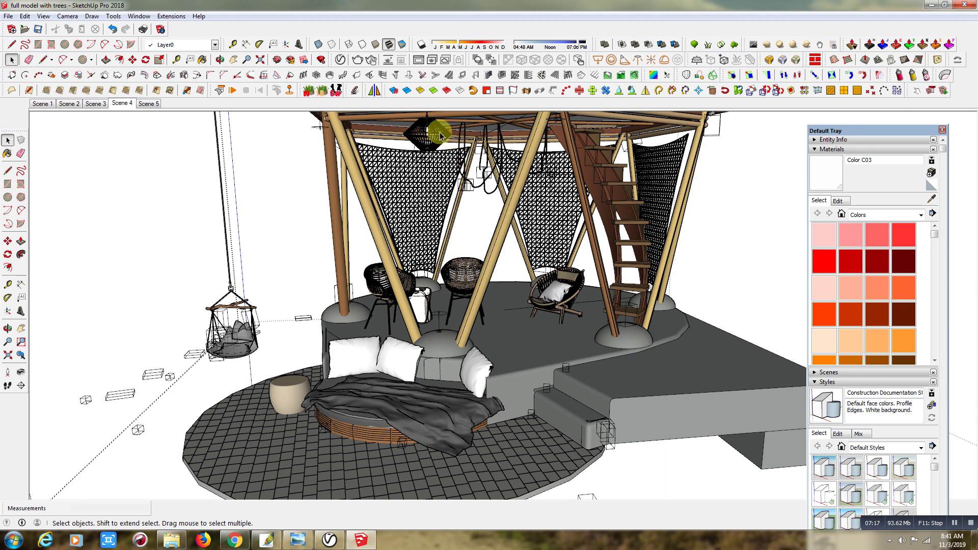
scroll(442, 136, up, 1)
scroll(442, 136, up, 1)
scroll(441, 136, up, 1)
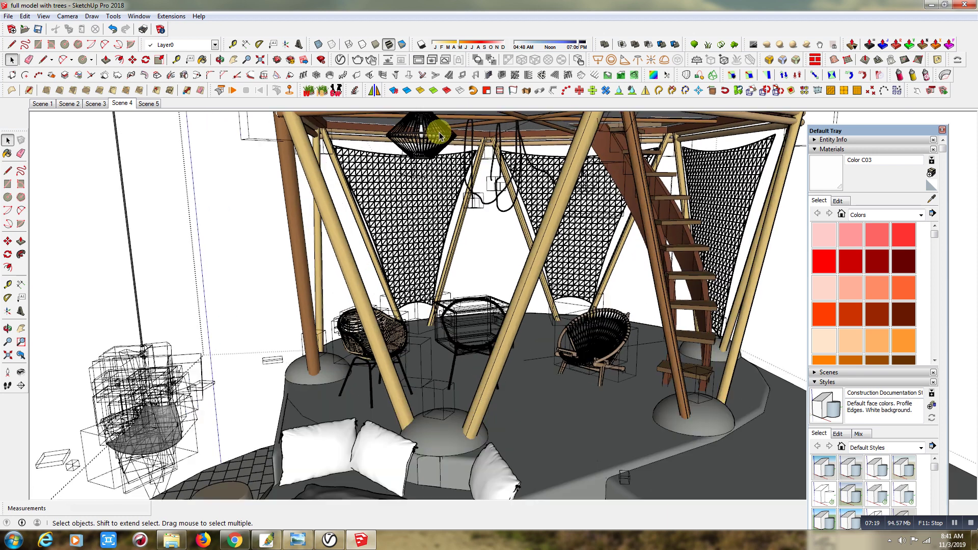
scroll(441, 136, up, 1)
scroll(441, 136, up, 1)
scroll(442, 136, up, 1)
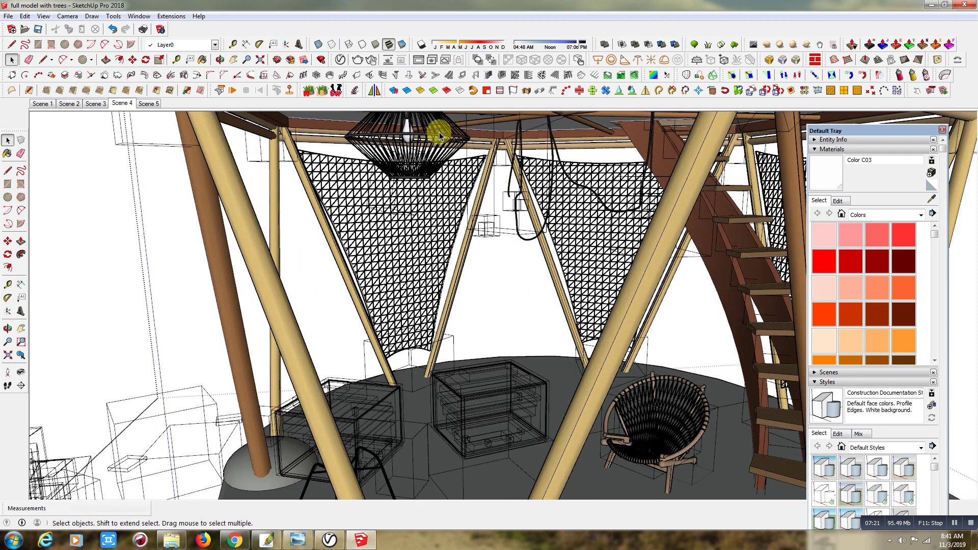
scroll(441, 136, up, 1)
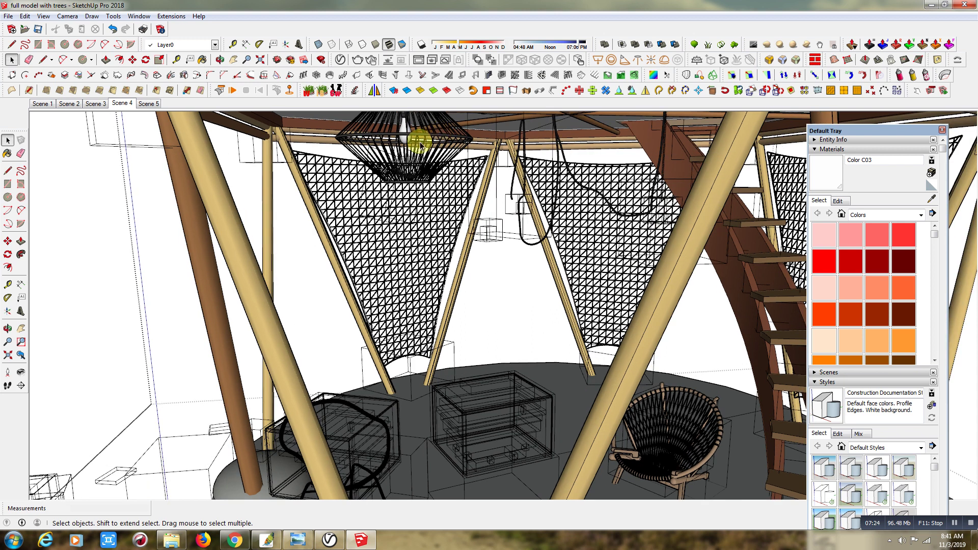
- Select the hanging basket lamp and open it to expose the light inside
click(382, 223)
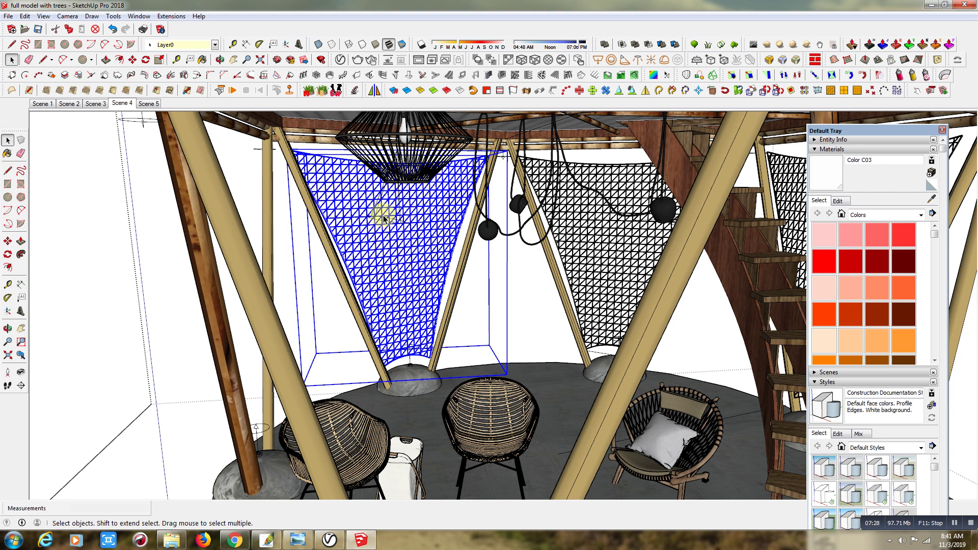
click(390, 183)
scroll(390, 184, up, 2)
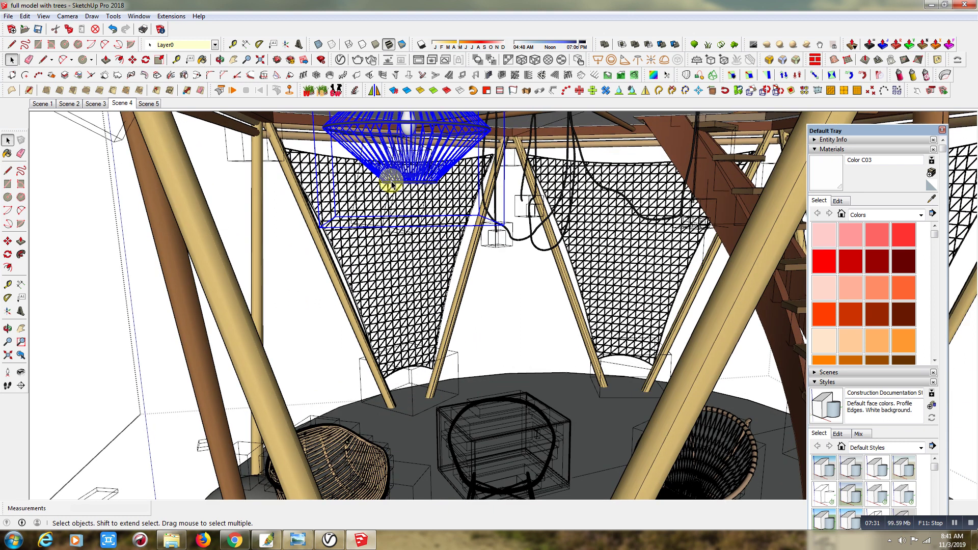
scroll(392, 191, up, 1)
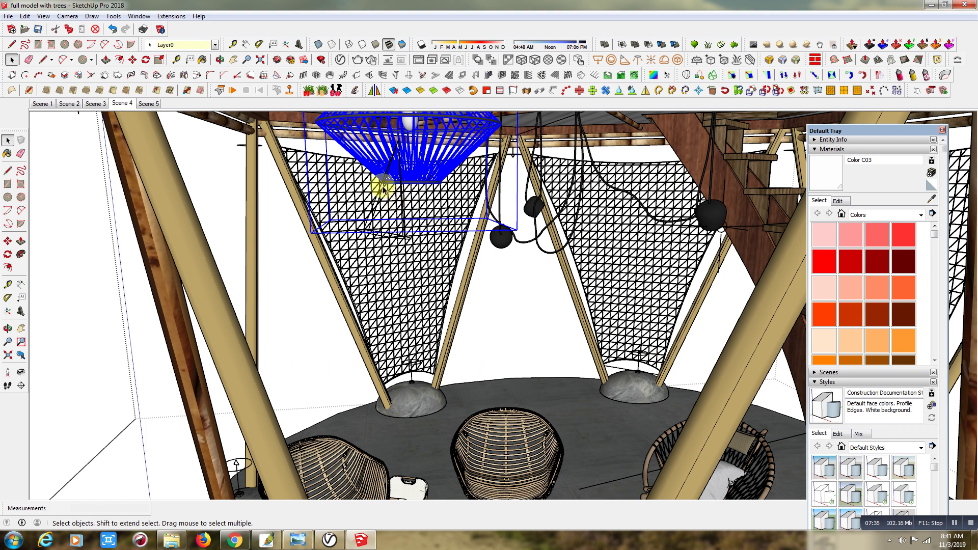
double_click(384, 188)
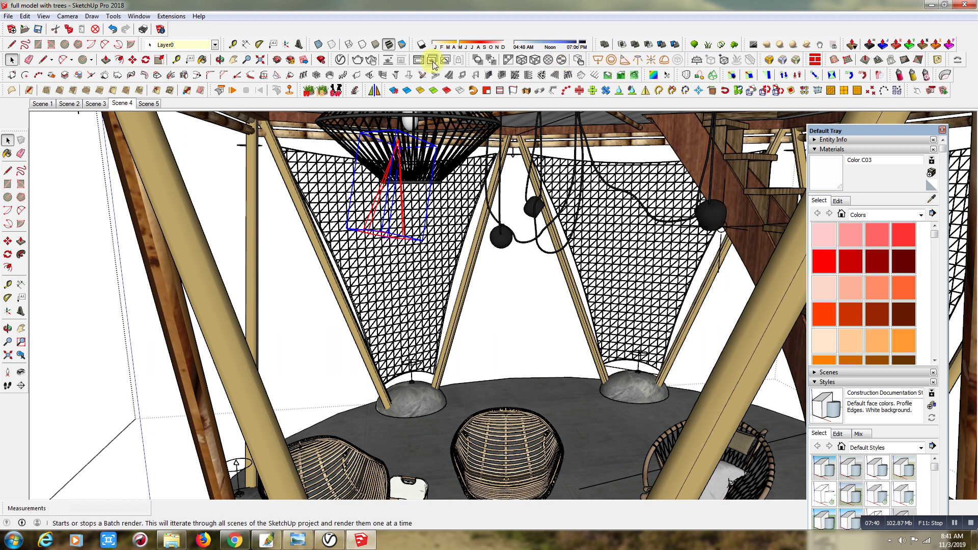
- Show the lamp's orange Spot Light at intensity 1800 in V-Ray, then bring up the cover render
click(340, 60)
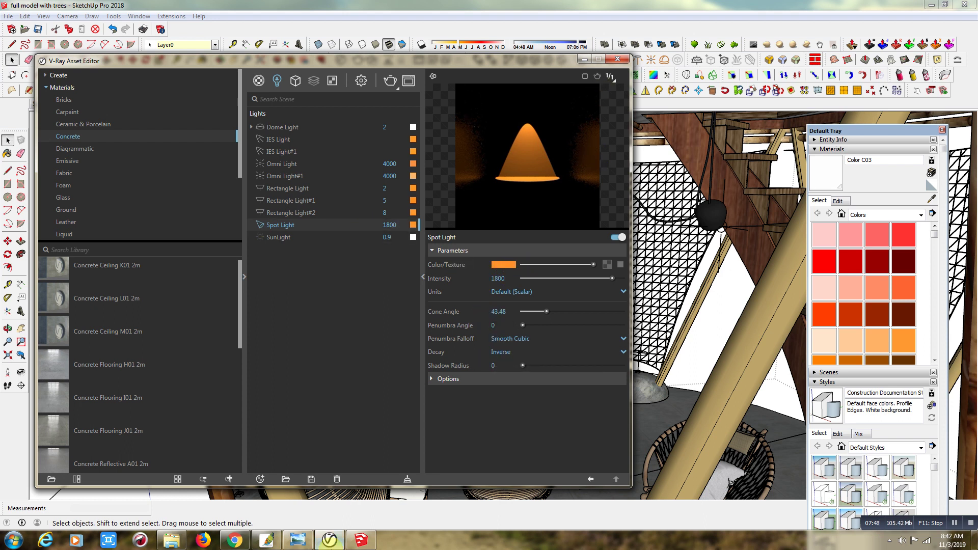
click(298, 540)
scroll(655, 350, down, 3)
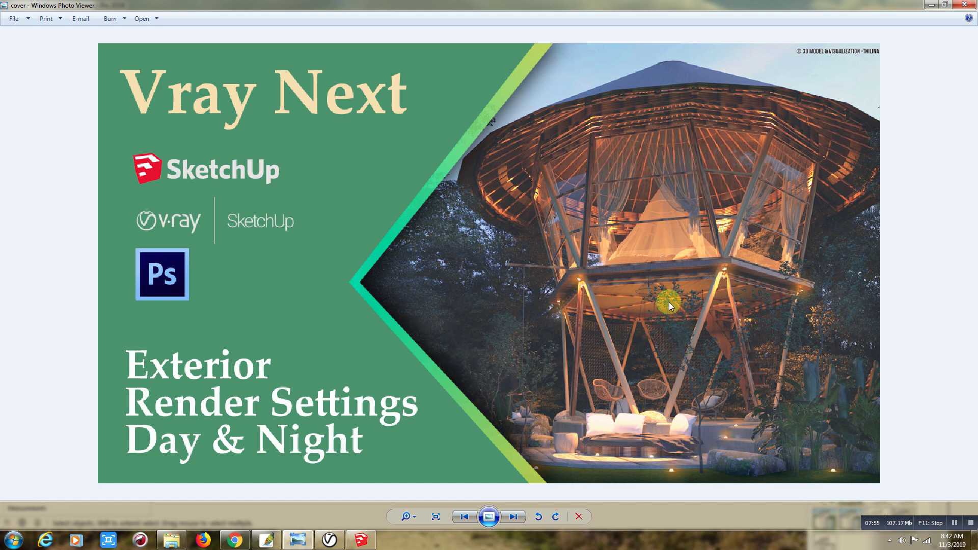
- Return to SketchUp's V-Ray settings for the orange Spot Light at 1800, cone angle 43.48
click(360, 540)
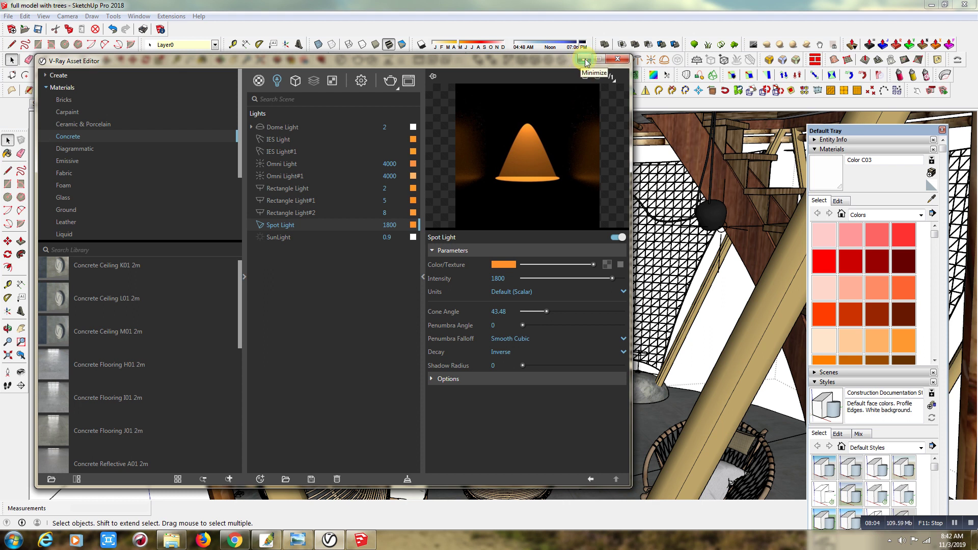
click(582, 61)
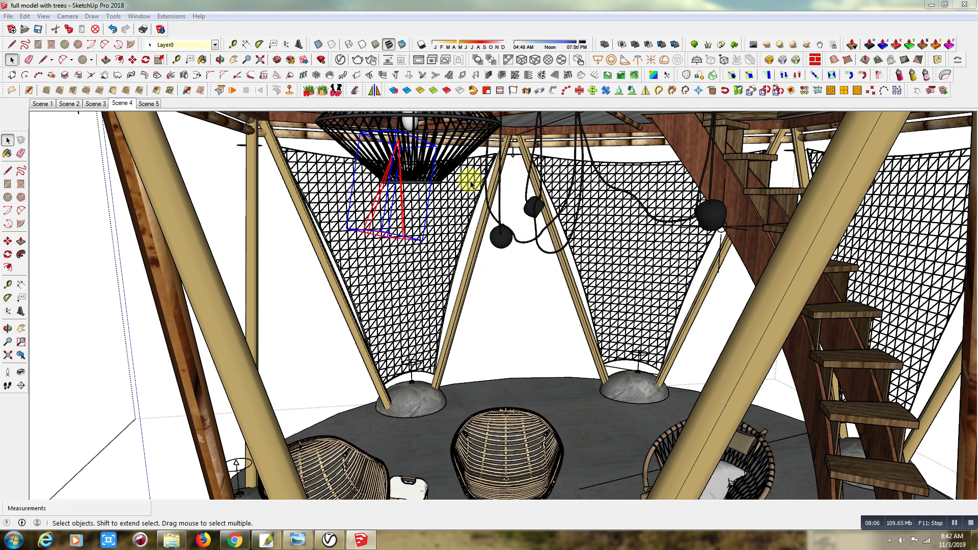
click(233, 59)
drag(512, 206, 518, 237)
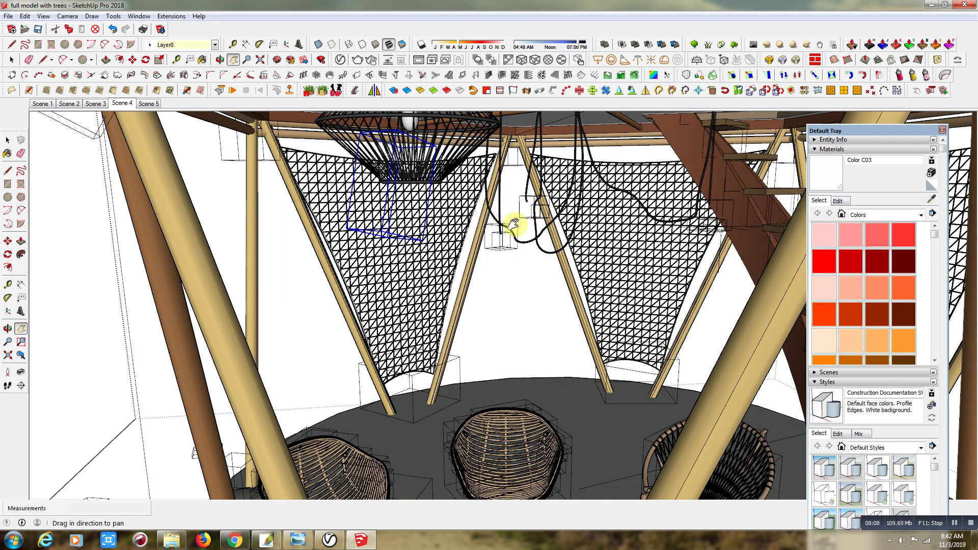
scroll(517, 236, up, 1)
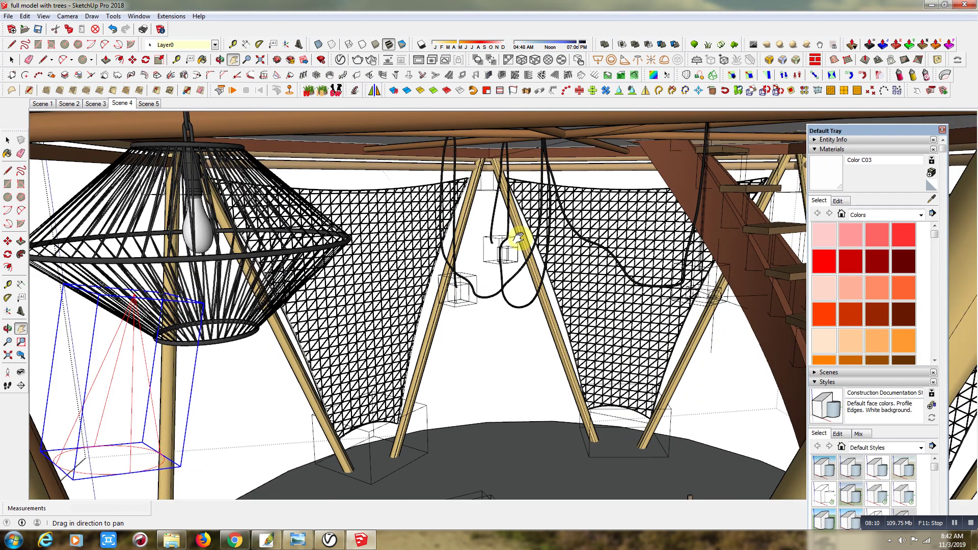
scroll(518, 237, up, 1)
scroll(518, 237, up, 1)
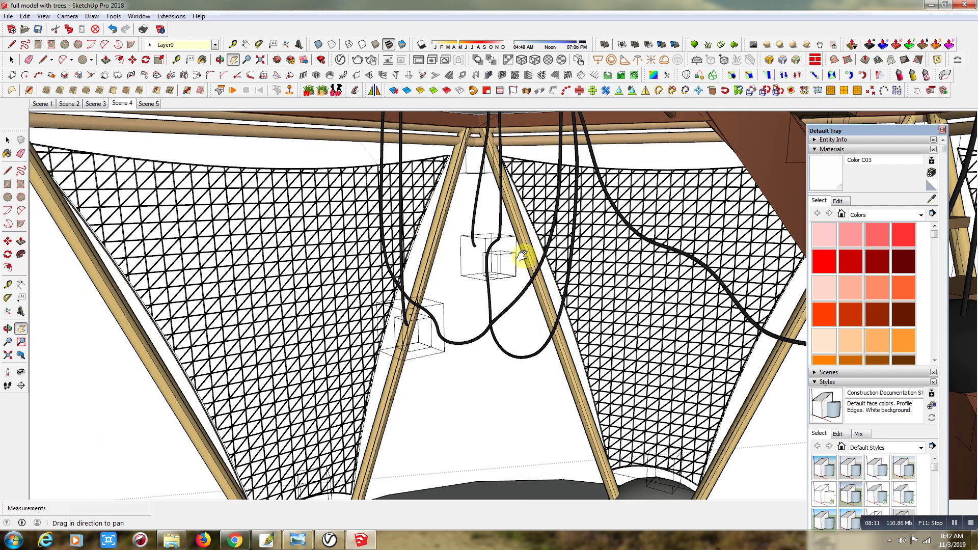
scroll(522, 256, up, 1)
scroll(523, 257, up, 1)
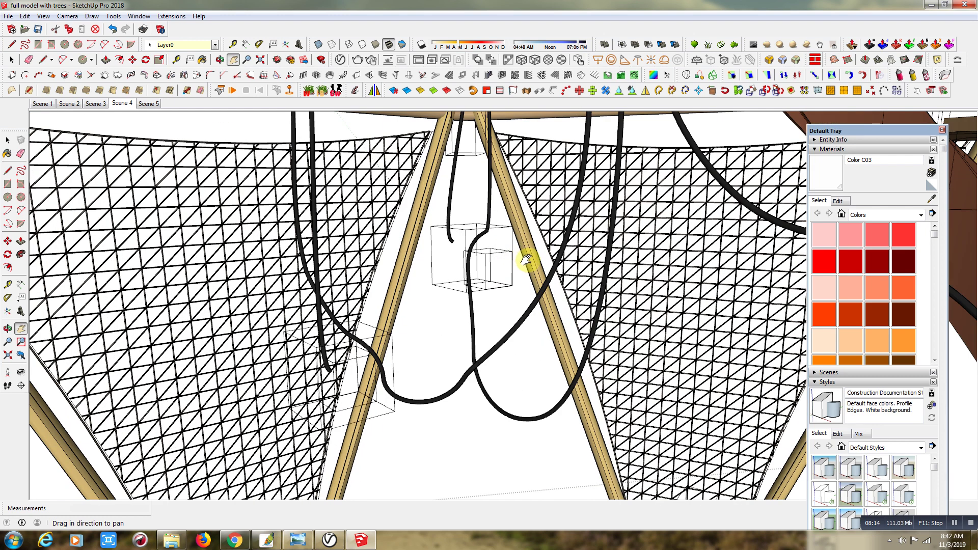
scroll(524, 259, up, 1)
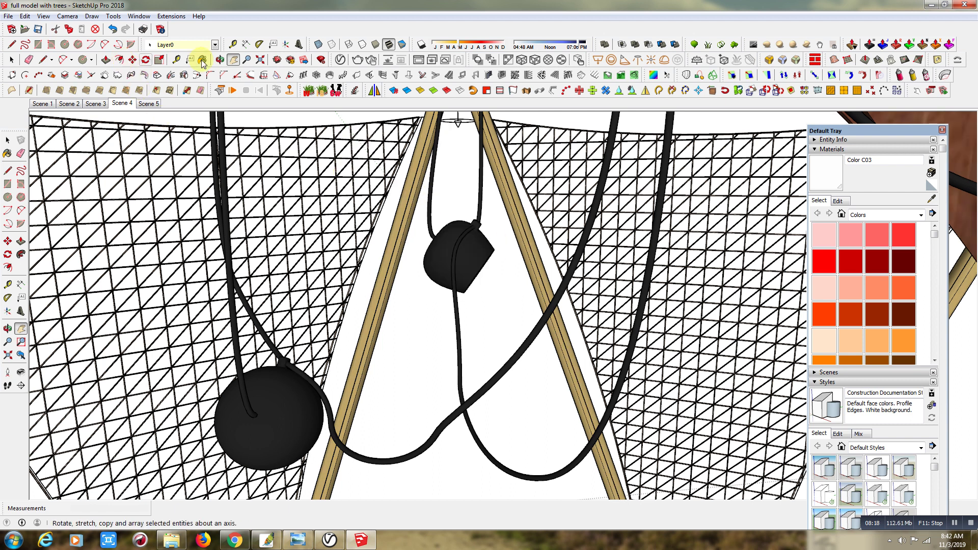
click(220, 60)
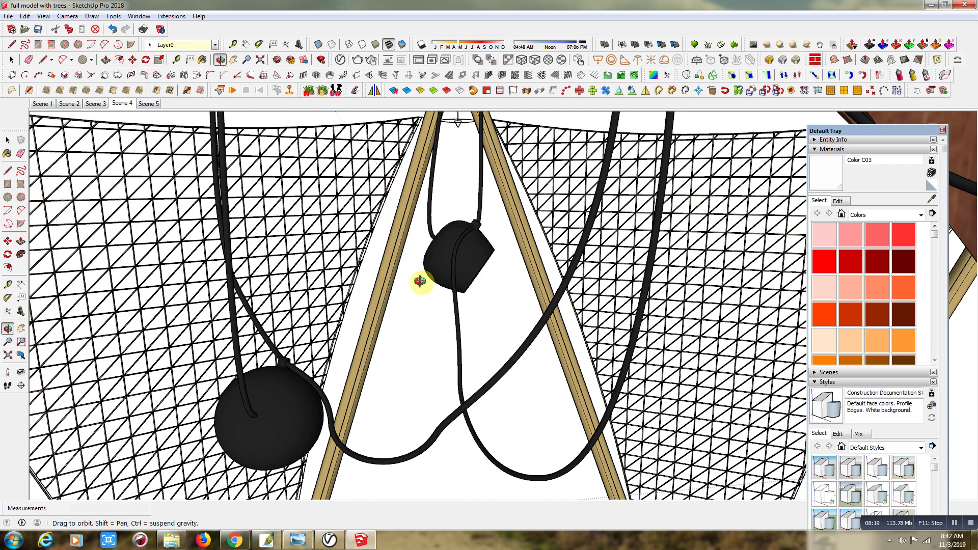
drag(428, 278, 404, 276)
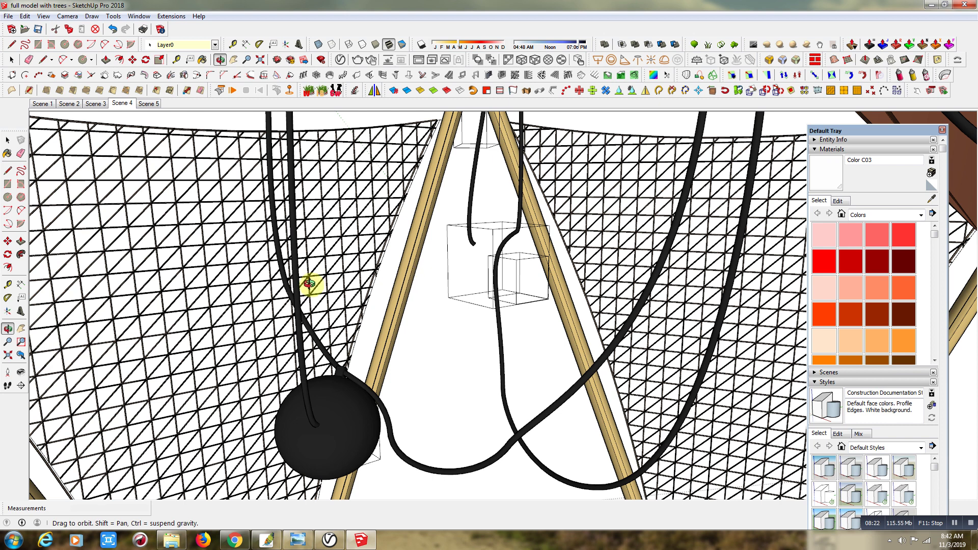
scroll(309, 283, down, 5)
scroll(445, 306, down, 3)
scroll(446, 306, down, 2)
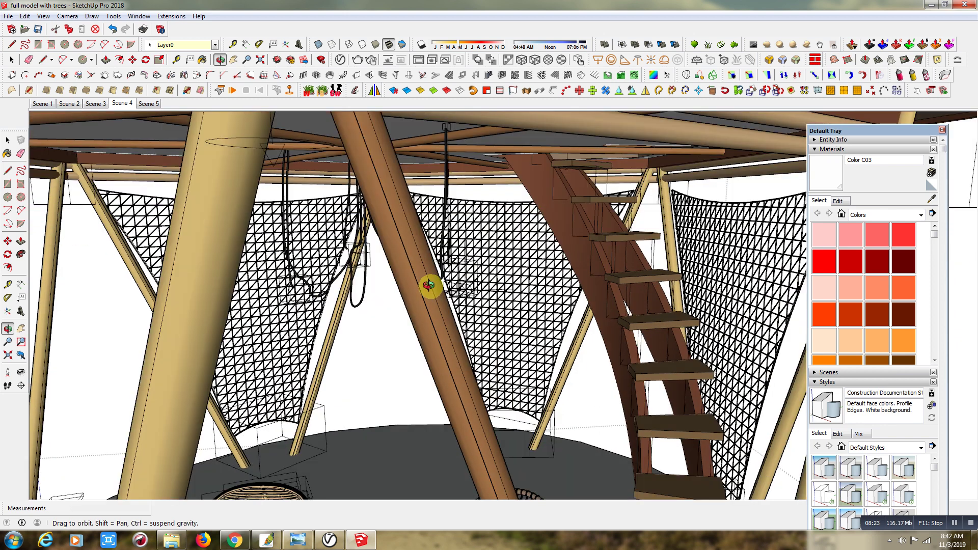
scroll(430, 284, down, 2)
scroll(410, 280, down, 2)
scroll(404, 282, down, 2)
scroll(407, 286, down, 2)
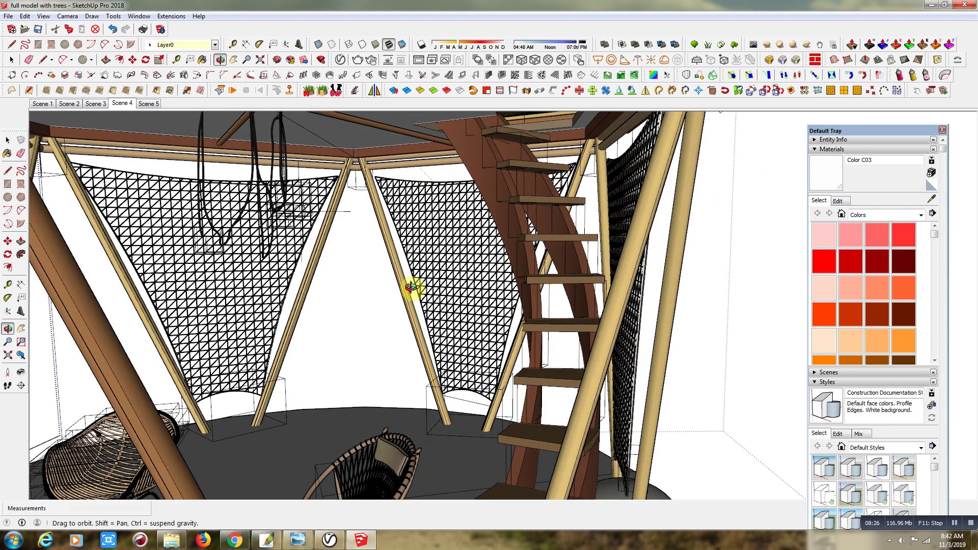
scroll(426, 285, down, 2)
scroll(428, 286, down, 2)
scroll(425, 286, down, 2)
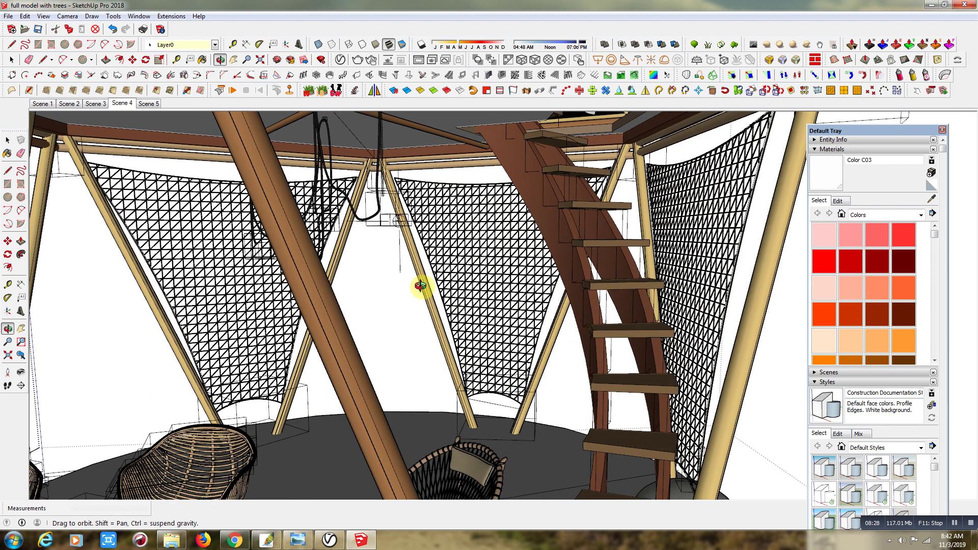
scroll(423, 283, down, 2)
scroll(415, 283, down, 2)
scroll(415, 284, down, 2)
scroll(415, 284, down, 2)
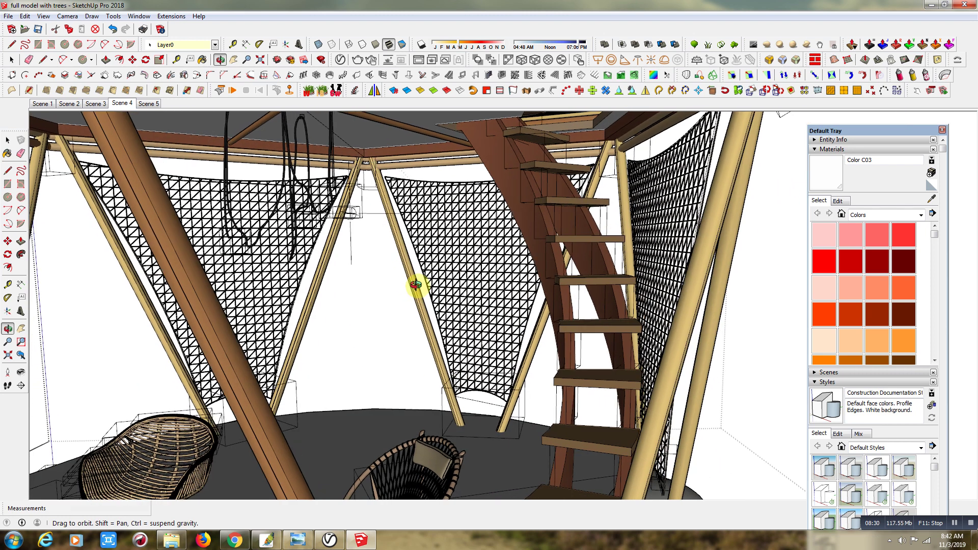
right_click(377, 280)
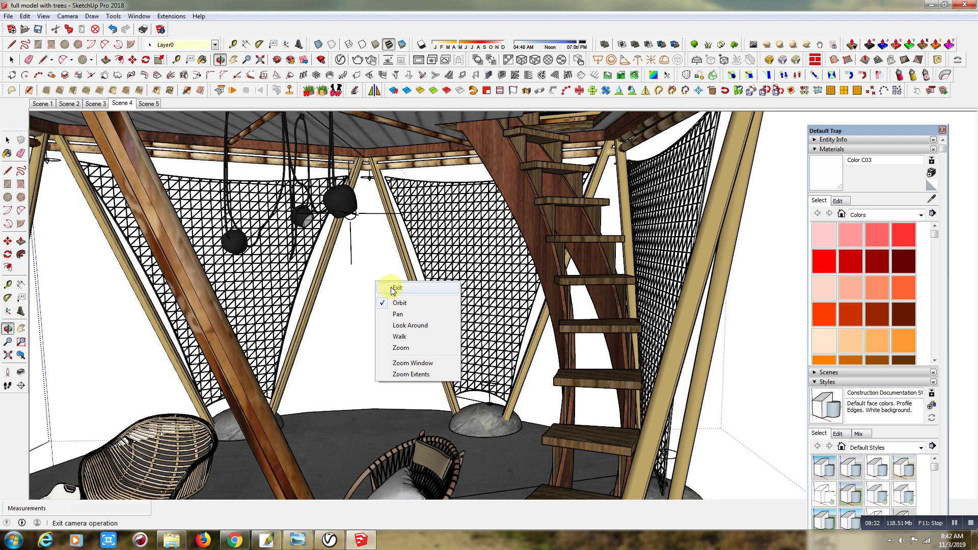
click(391, 289)
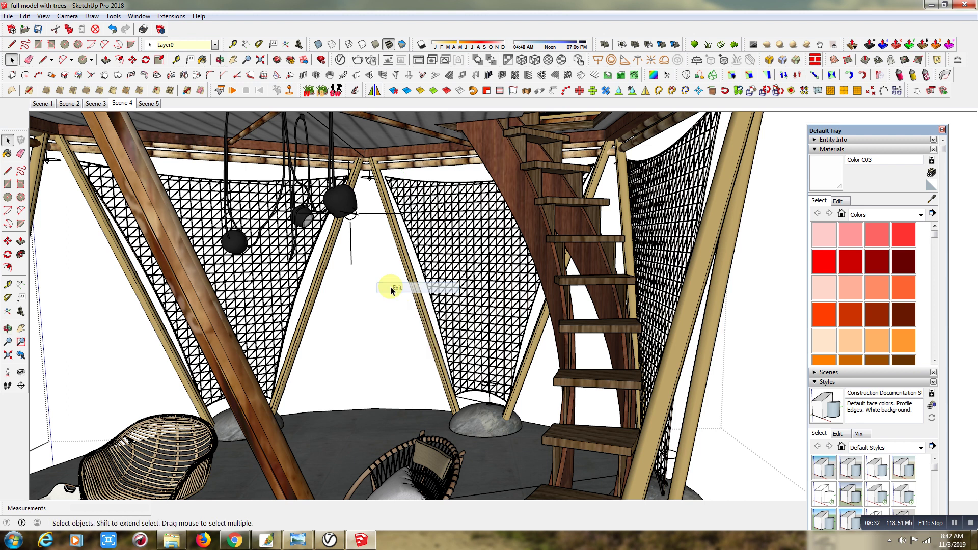
click(349, 230)
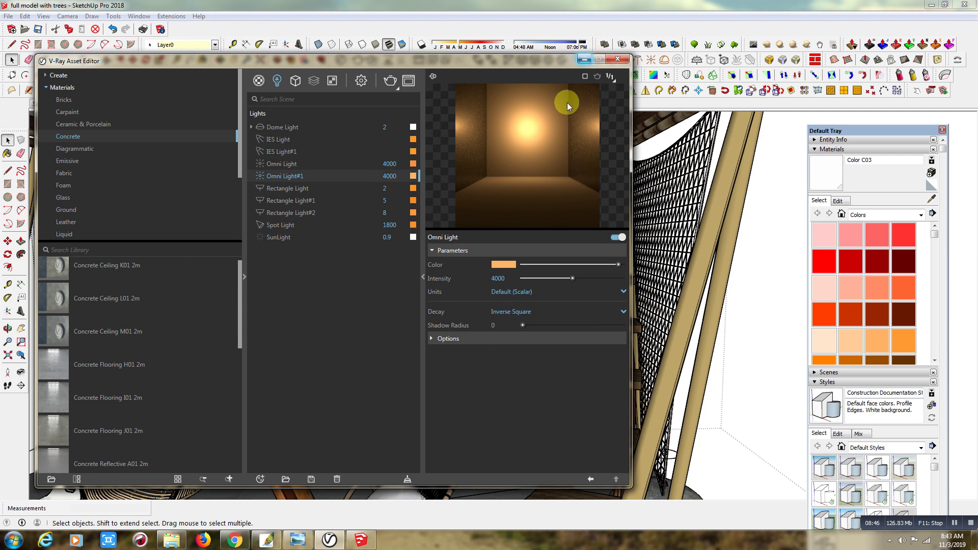
click(585, 59)
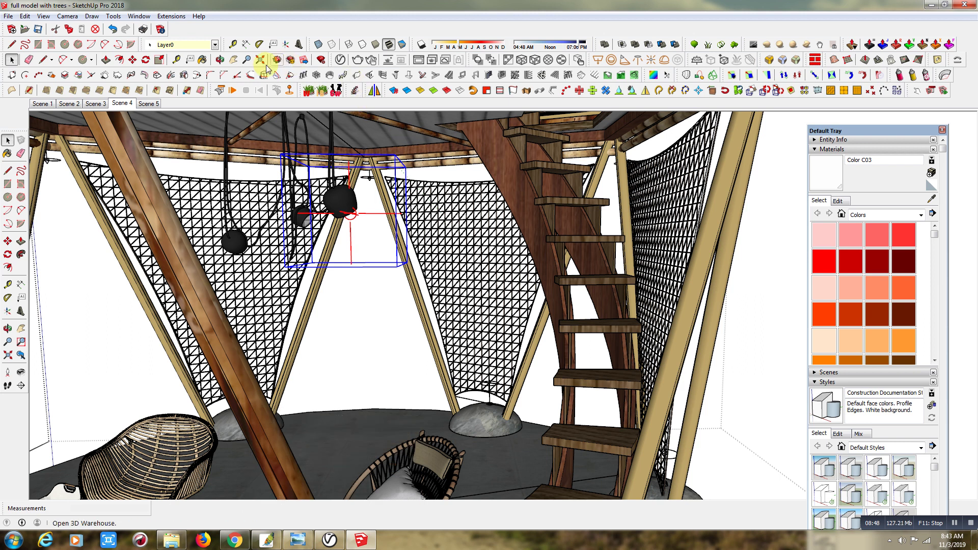
click(232, 60)
mouse_move(378, 156)
mouse_down()
mouse_move(408, 342)
mouse_move(473, 181)
mouse_move(431, 308)
mouse_move(308, 216)
mouse_move(511, 421)
mouse_move(378, 175)
mouse_move(397, 129)
mouse_move(400, 138)
mouse_up()
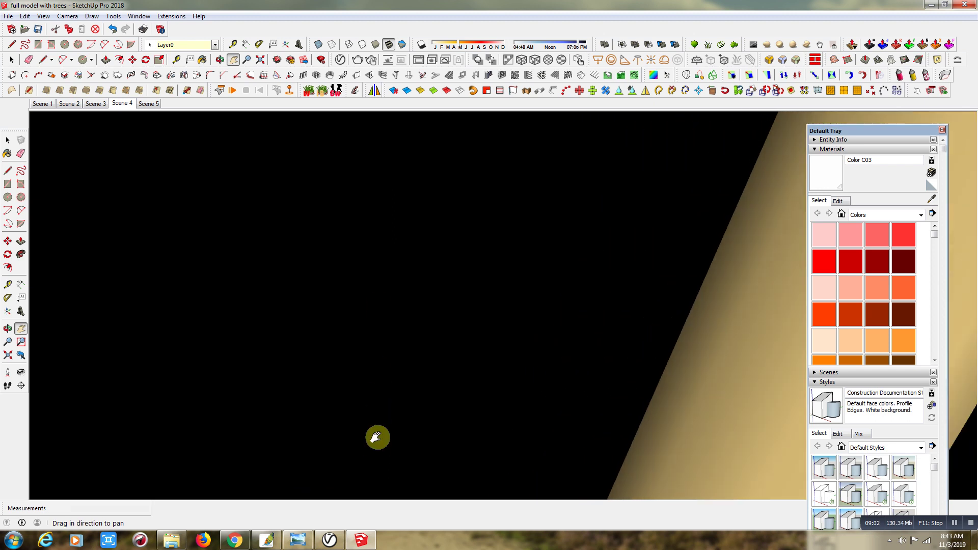
mouse_move(375, 437)
mouse_down()
mouse_move(489, 203)
mouse_move(500, 158)
mouse_up()
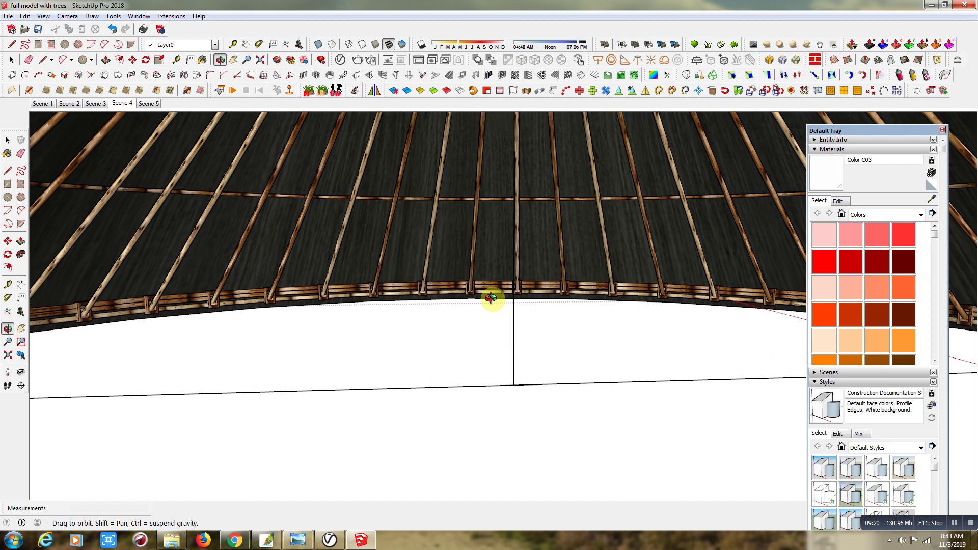
- Open the fixture component above the curtains and select everything inside it
click(12, 59)
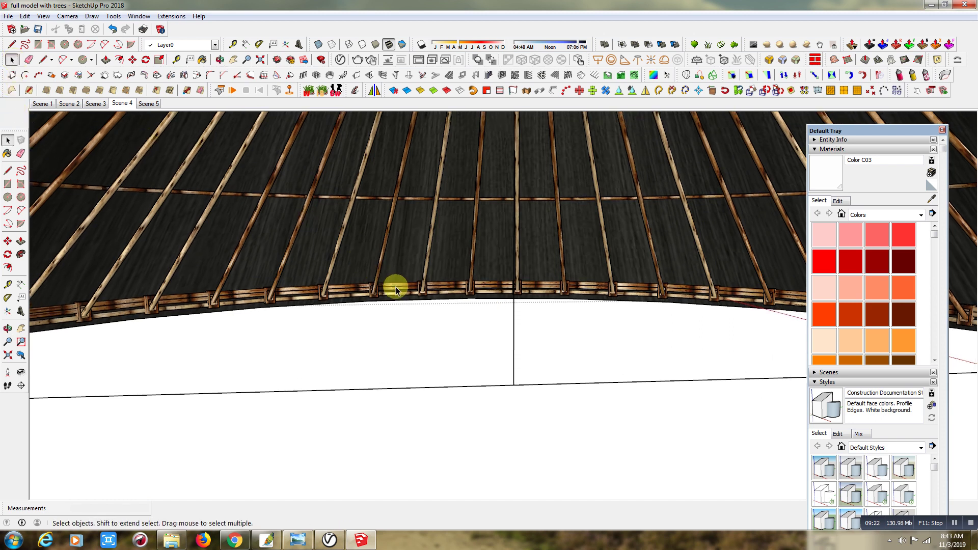
scroll(395, 286, up, 3)
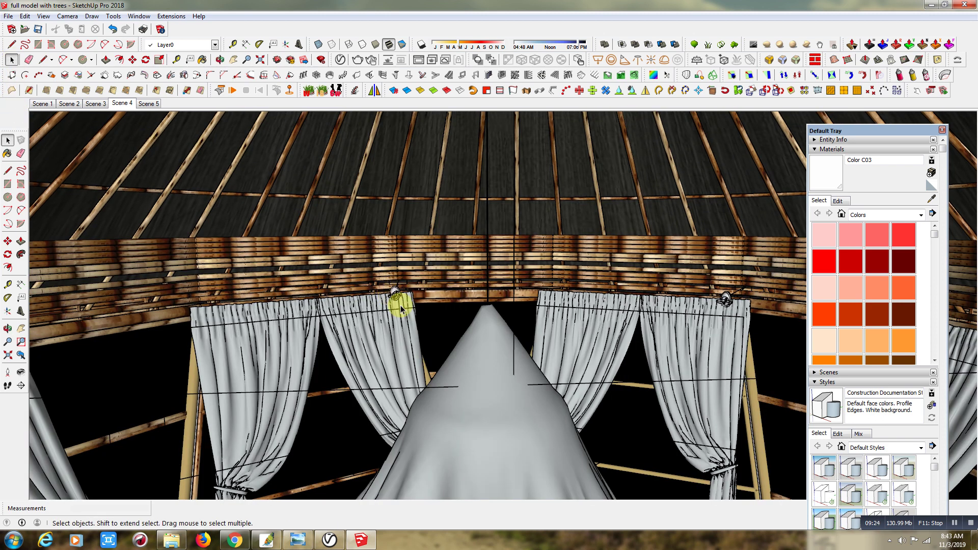
double_click(397, 298)
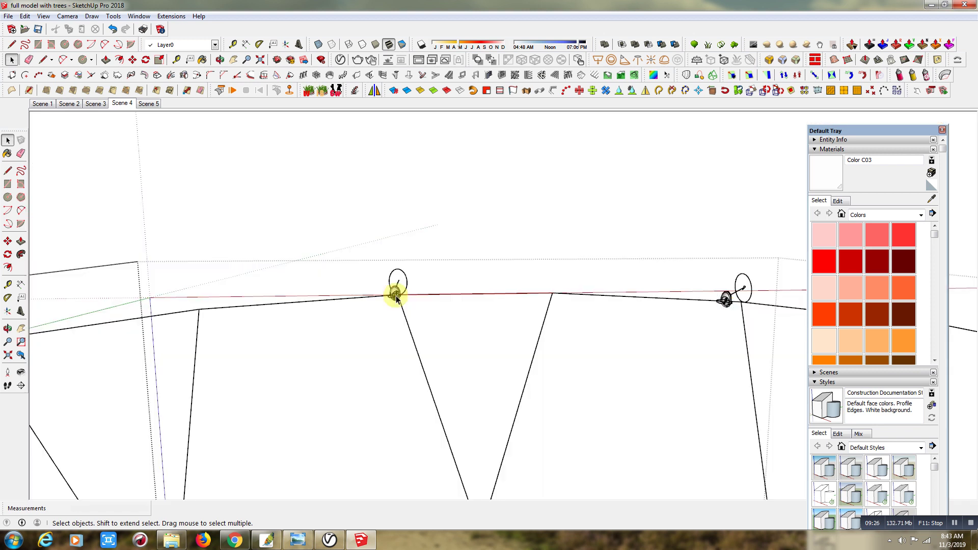
scroll(396, 298, up, 1)
scroll(396, 297, up, 1)
scroll(395, 295, up, 3)
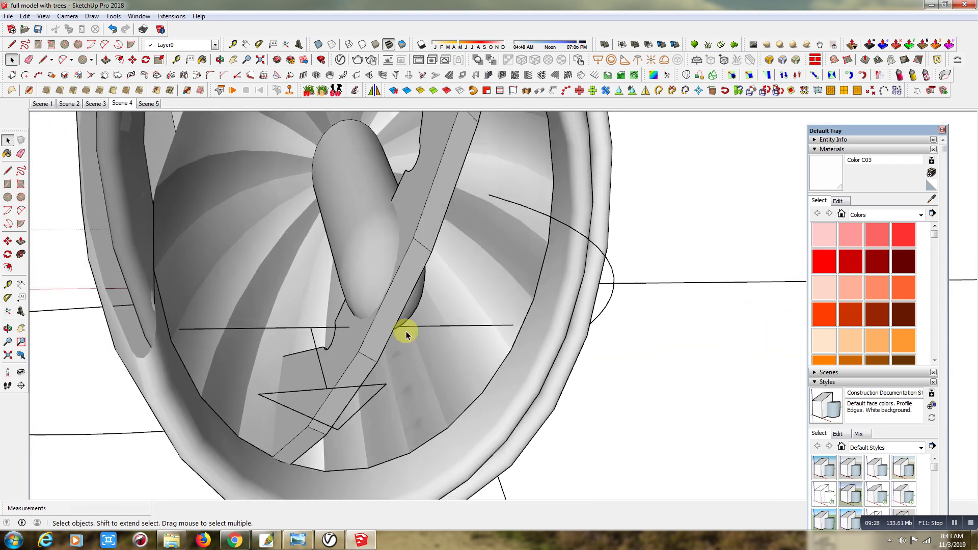
scroll(406, 334, down, 2)
scroll(406, 334, down, 1)
scroll(406, 334, down, 1)
scroll(406, 334, down, 1)
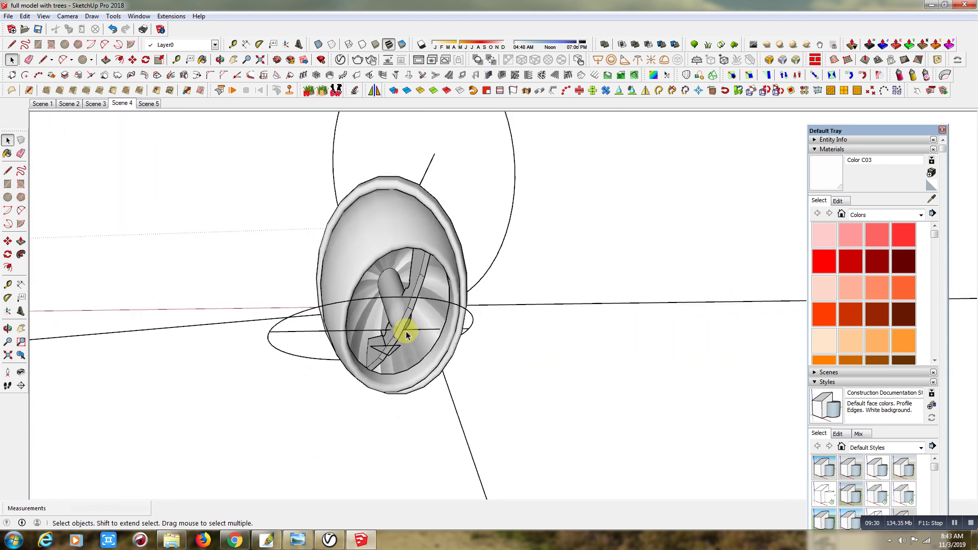
key(ctrl+a)
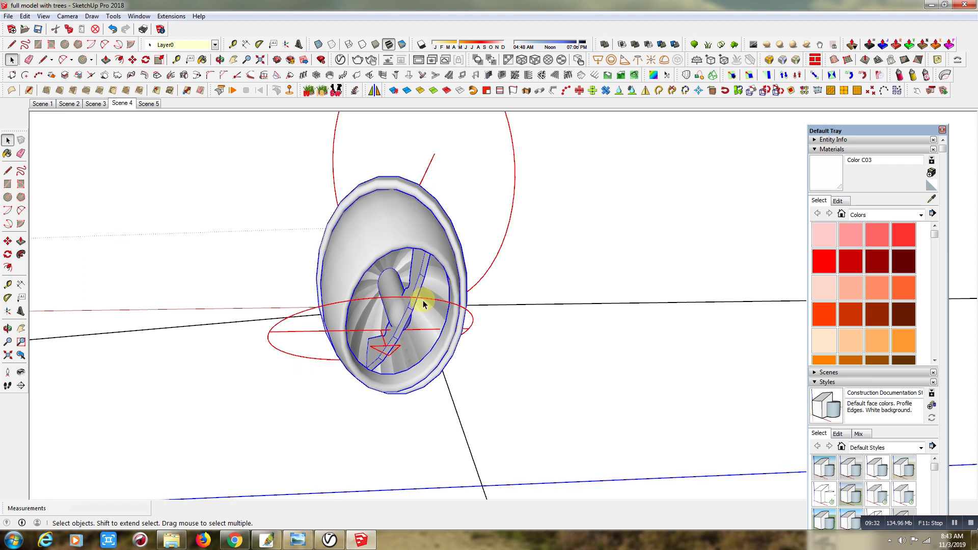
scroll(423, 304, down, 2)
scroll(423, 304, down, 2)
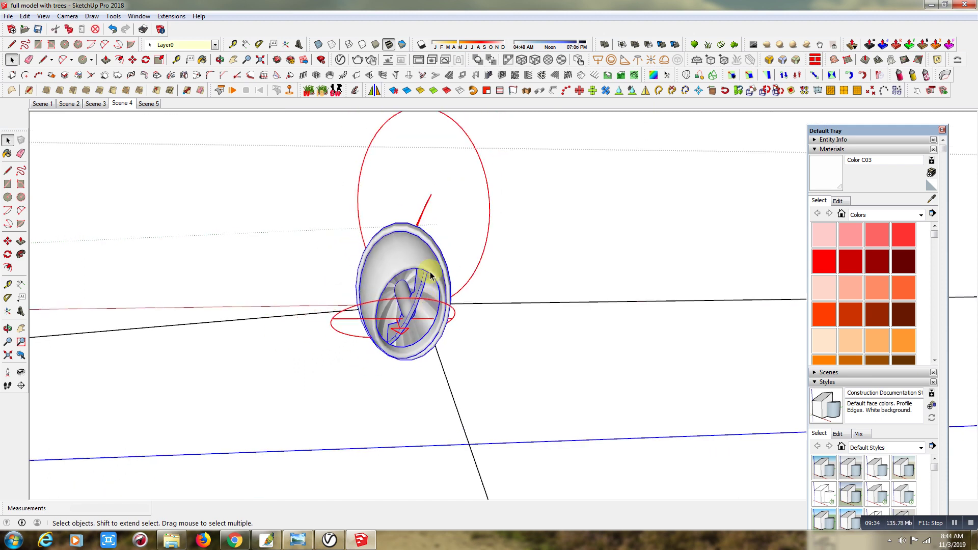
- Orbit around the oval lamp fixture and open it down to the nested light
click(220, 59)
mouse_move(397, 308)
mouse_down()
mouse_move(404, 284)
mouse_move(526, 256)
mouse_move(659, 290)
mouse_move(620, 234)
mouse_move(577, 293)
mouse_up()
right_click(490, 242)
click(511, 257)
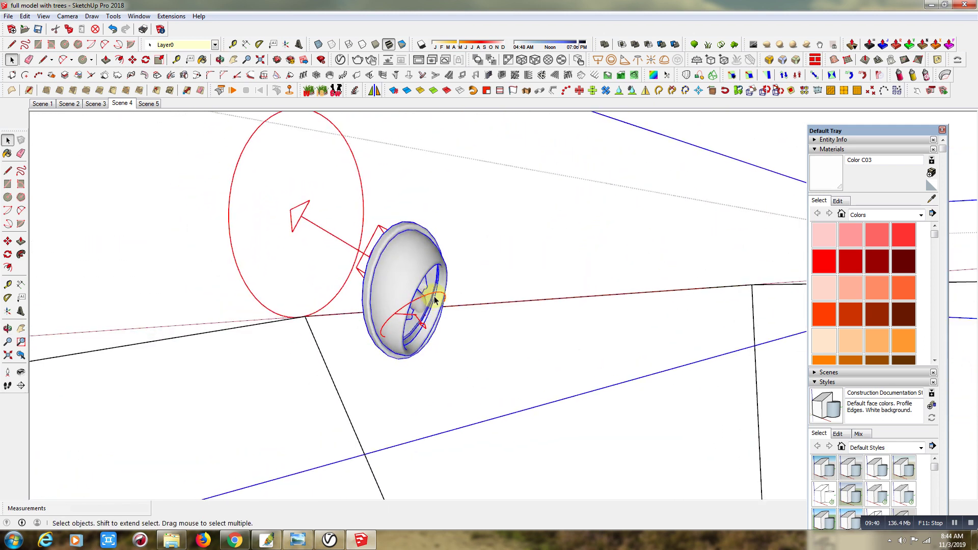
double_click(436, 298)
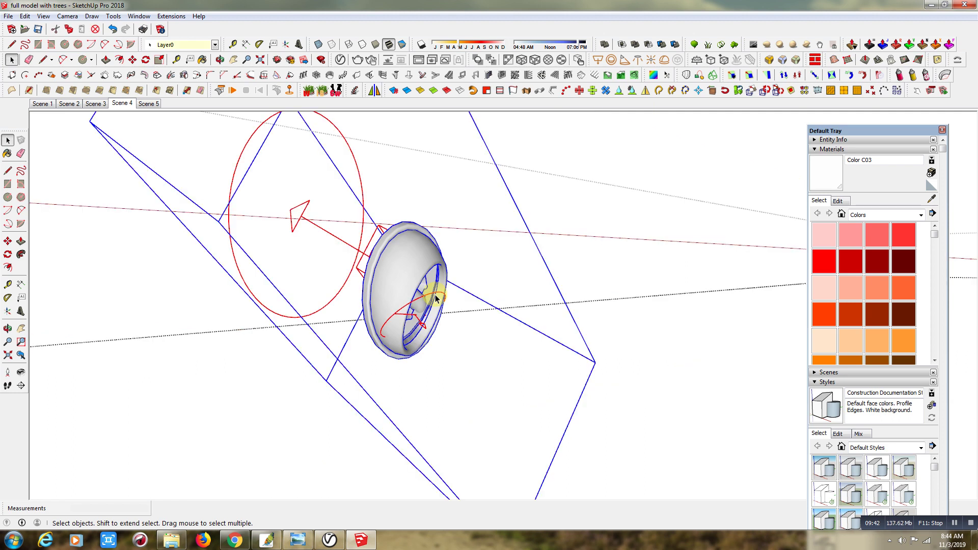
double_click(436, 298)
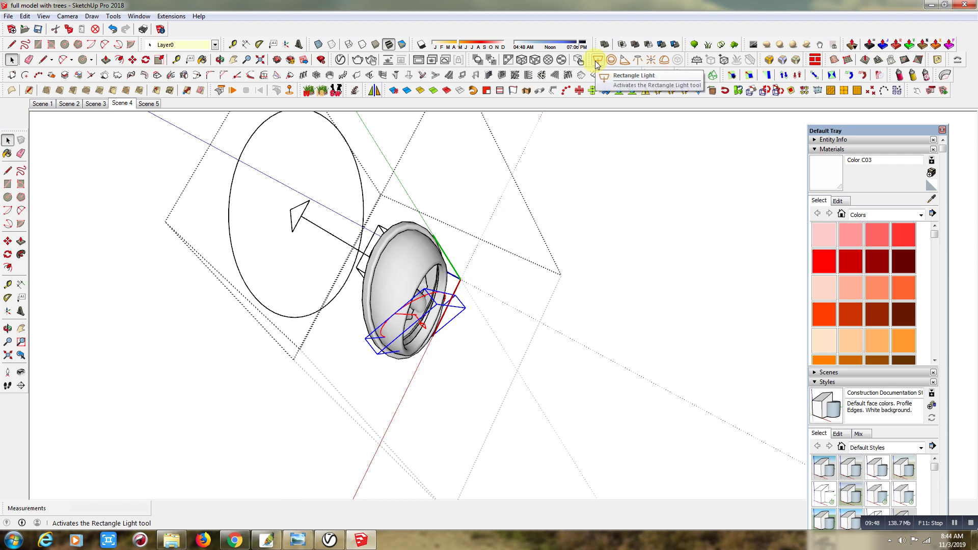
click(301, 544)
- Zoom in and out of the cover render, then return to SketchUp's Rectangle Light#1 settings
scroll(790, 220, up, 2)
scroll(801, 223, up, 3)
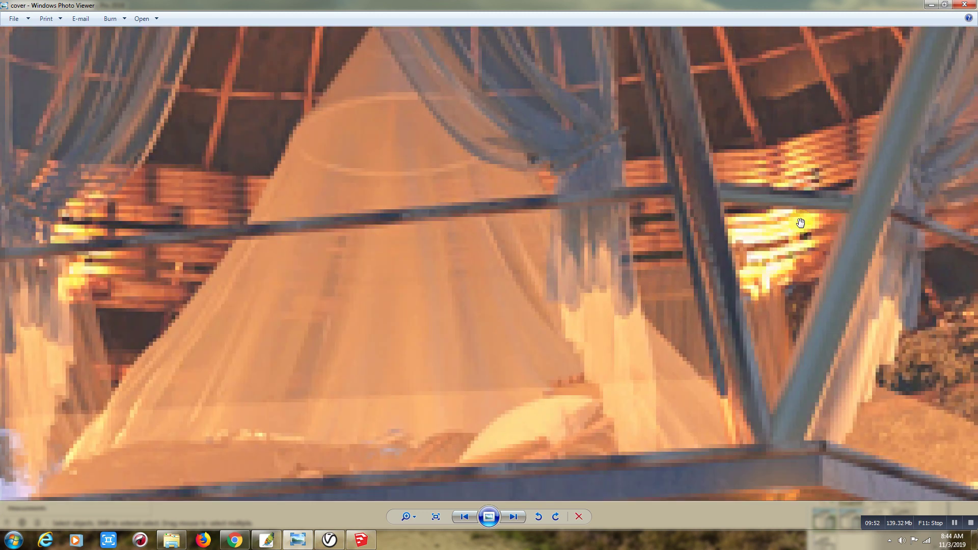
scroll(851, 242, down, 2)
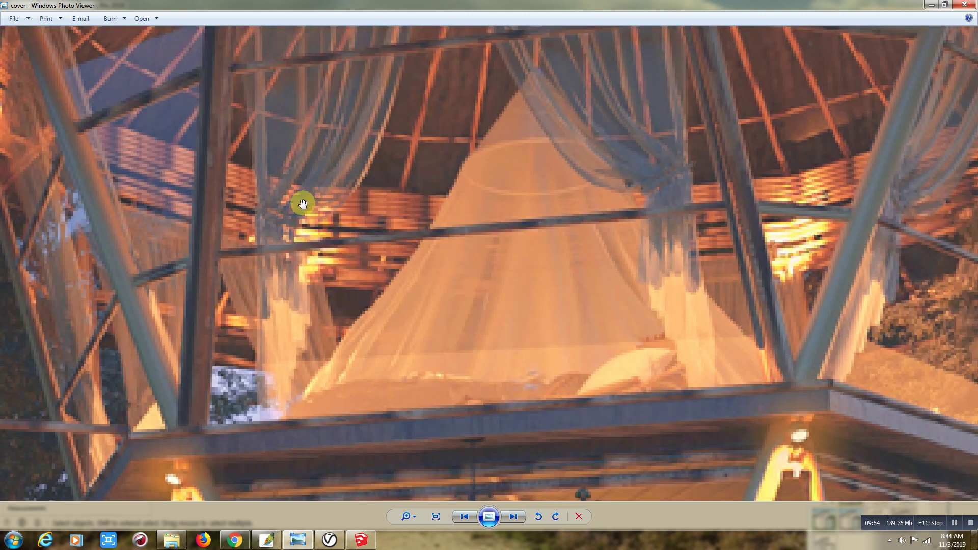
scroll(506, 287, down, 5)
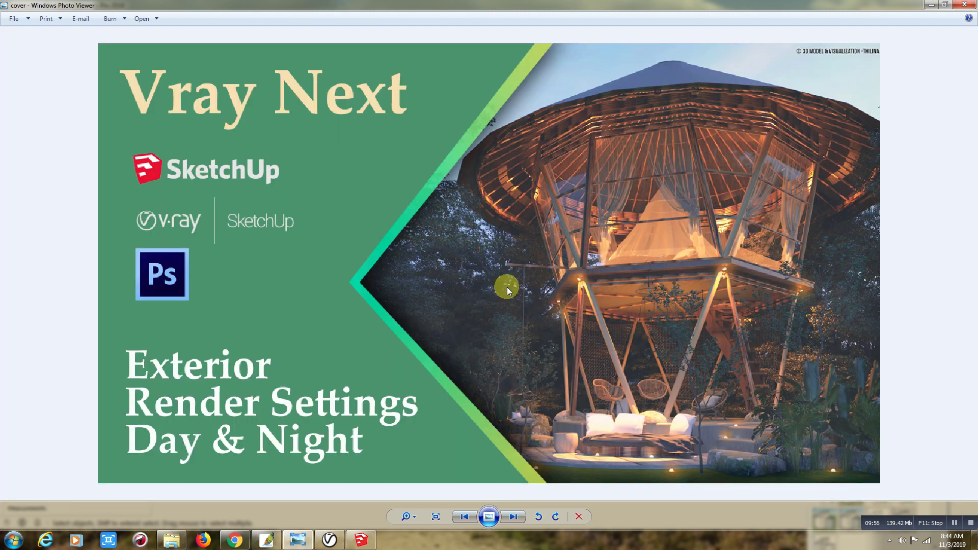
click(360, 540)
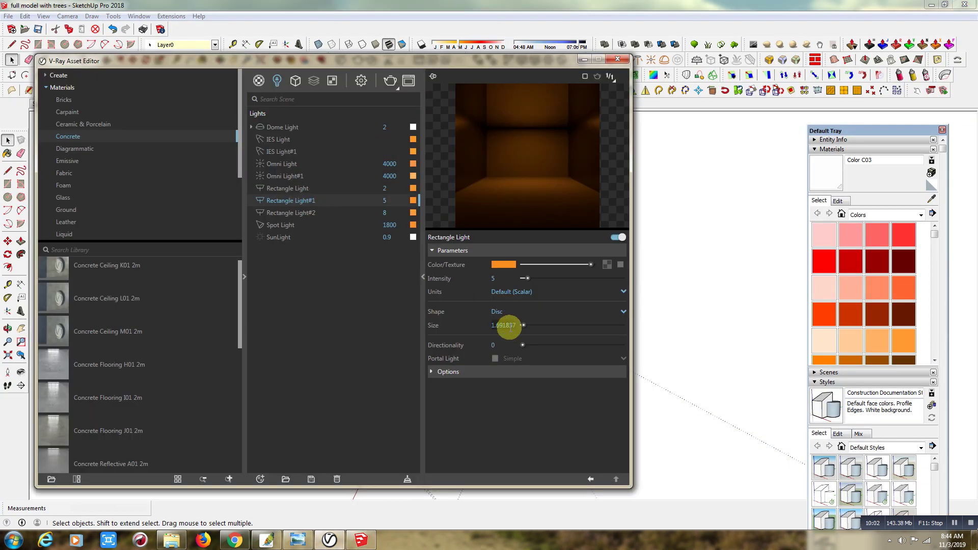
- Give the light a different shape, minimize the V-Ray Asset Editor, and zoom out to the treehouse
click(623, 312)
click(497, 327)
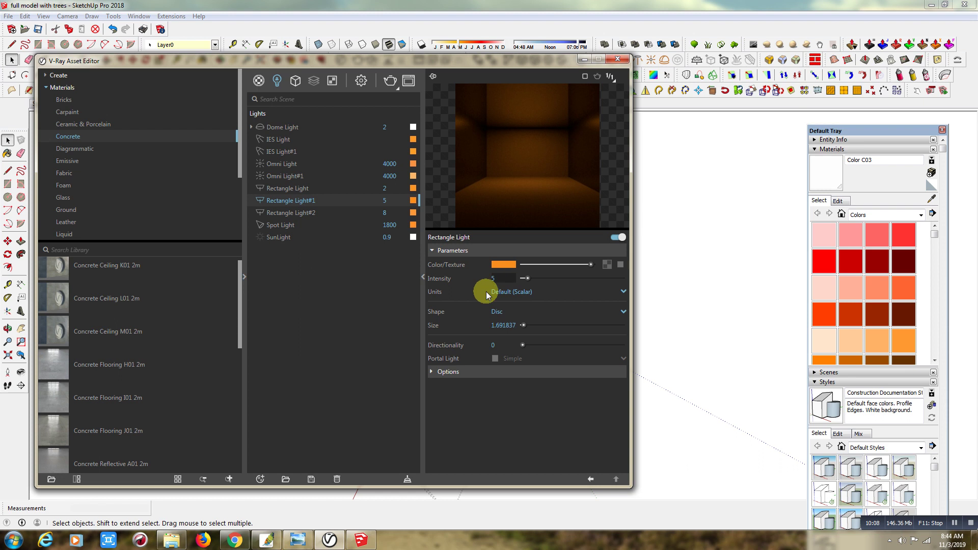
click(584, 61)
scroll(485, 288, down, 3)
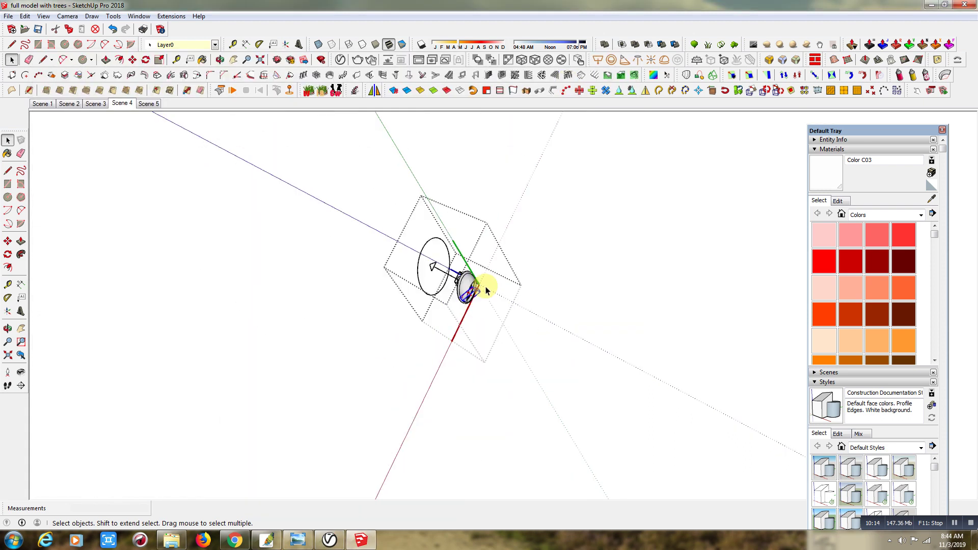
scroll(486, 288, down, 2)
- From Scene 4, orbit, pan and zoom down to the pot and dome lights beside the daybed
click(125, 105)
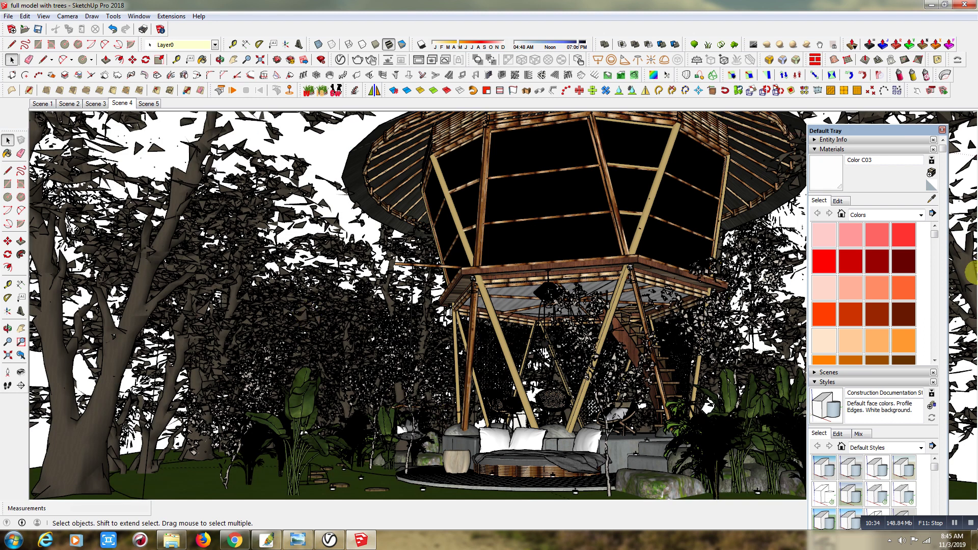
click(353, 475)
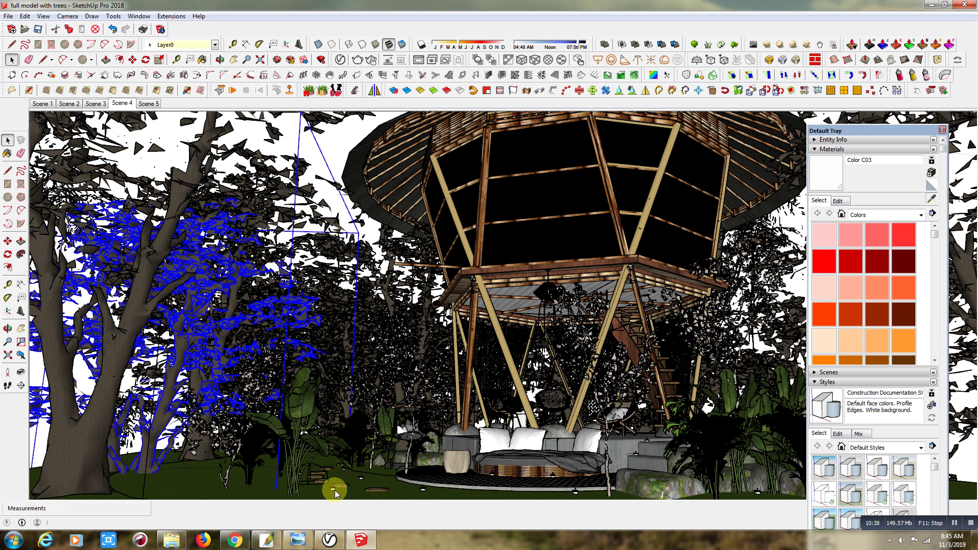
click(220, 60)
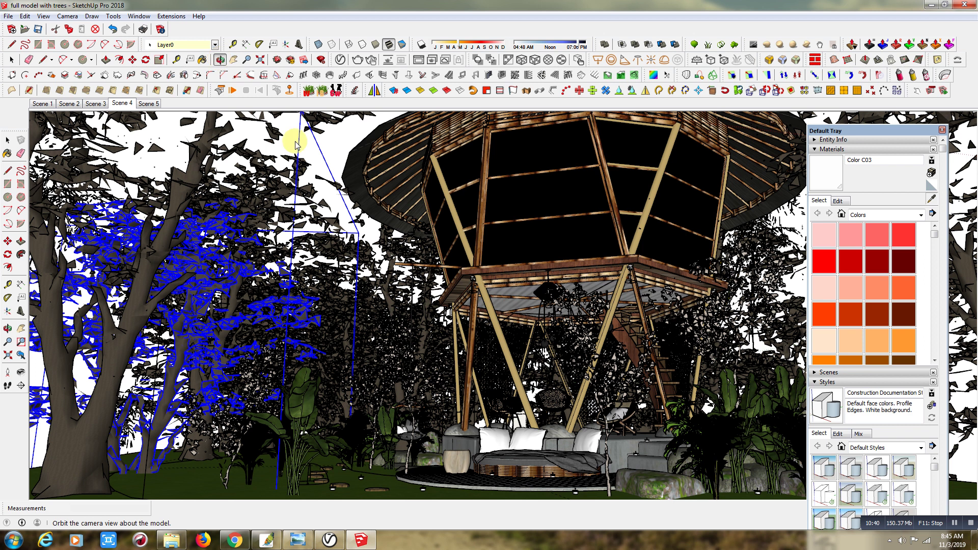
click(446, 461)
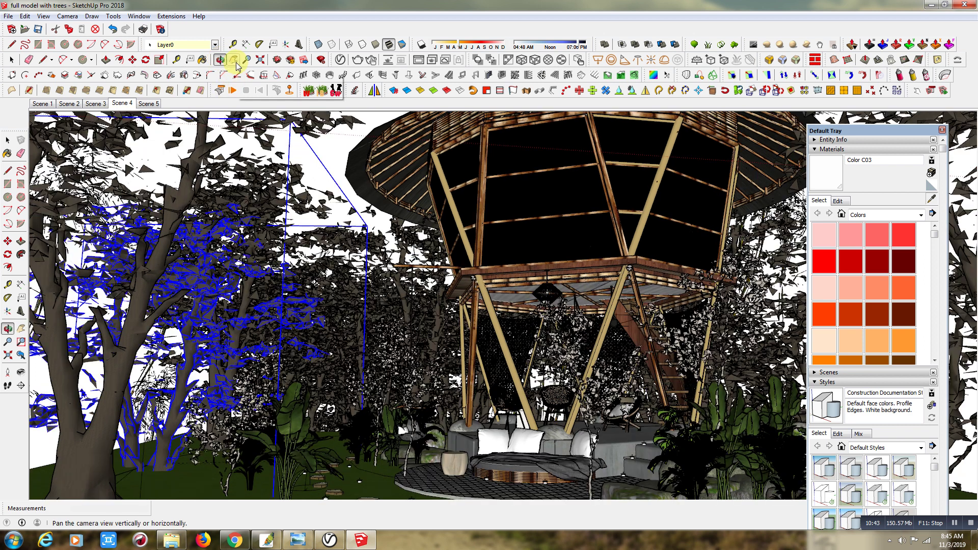
click(233, 59)
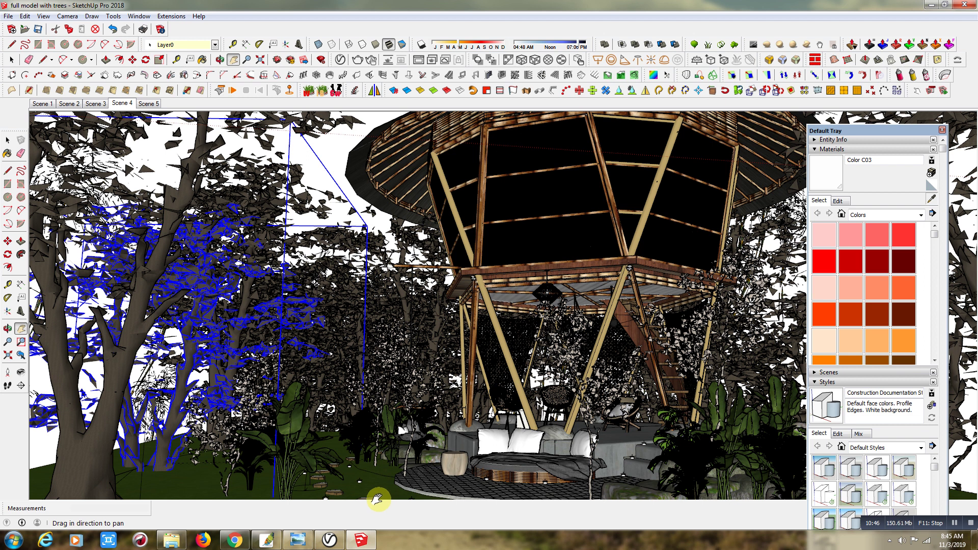
mouse_move(378, 500)
mouse_down()
mouse_move(451, 280)
mouse_move(443, 374)
mouse_move(448, 367)
mouse_up()
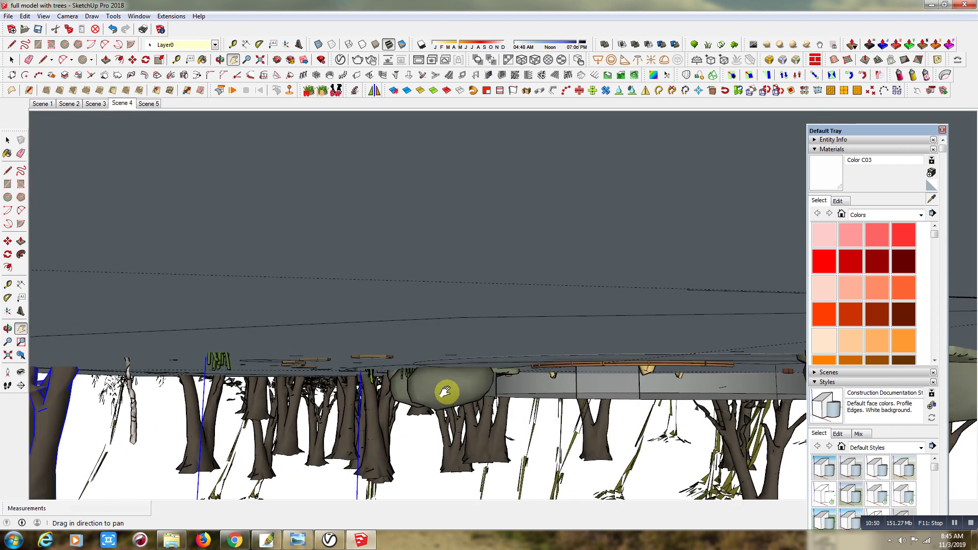
drag(421, 304, 419, 186)
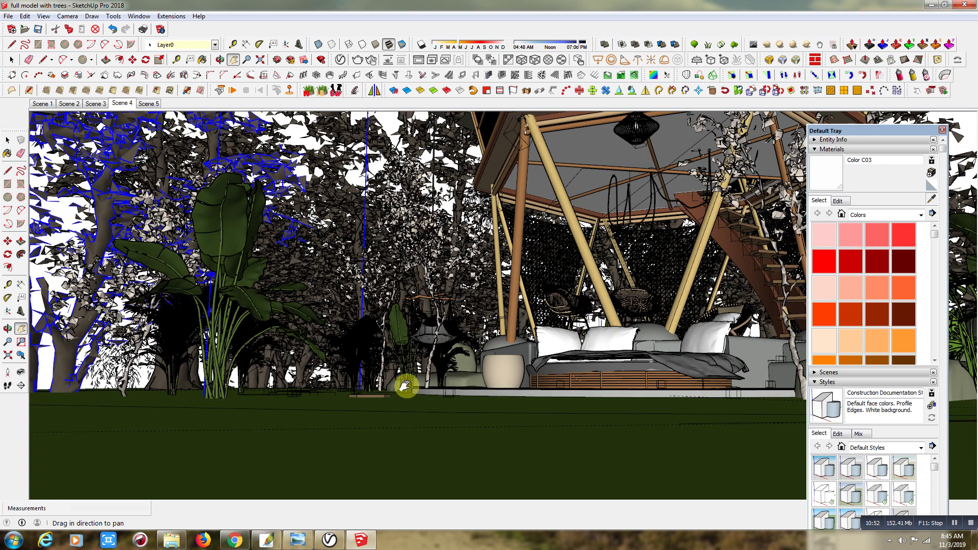
scroll(406, 386, up, 1)
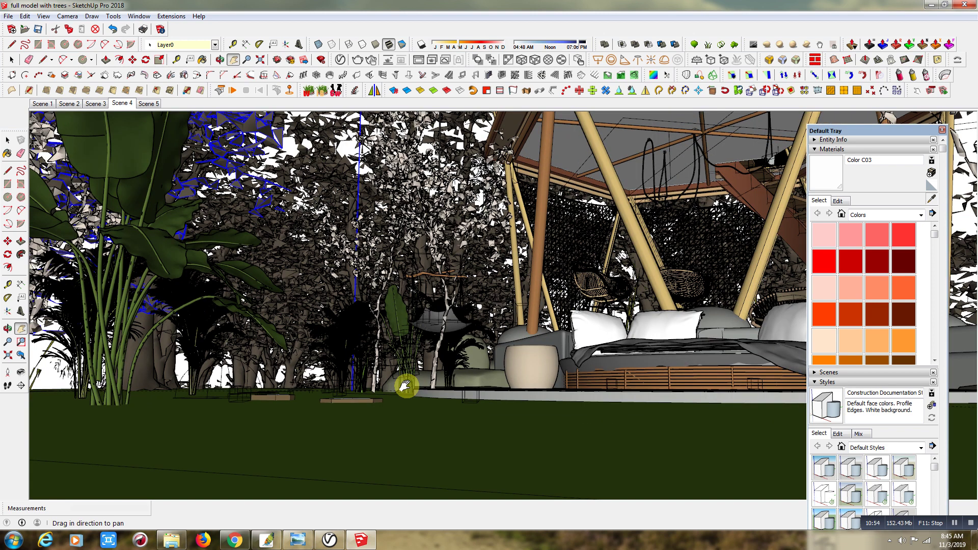
scroll(418, 389, up, 1)
scroll(512, 408, up, 1)
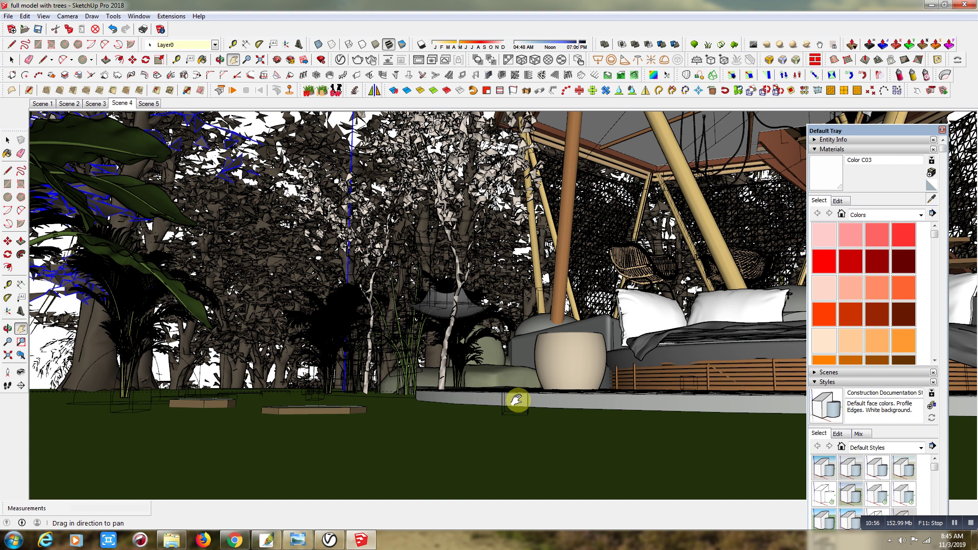
scroll(516, 401, up, 1)
scroll(525, 396, up, 1)
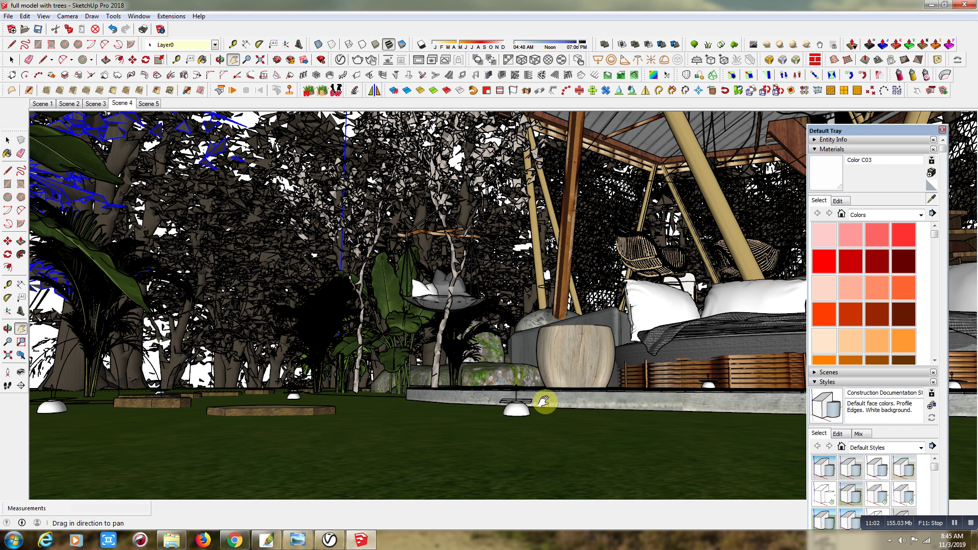
- Exit the pot's group, minimize the V-Ray Asset Editor, and return to the Scene 4 view
right_click(541, 344)
click(556, 352)
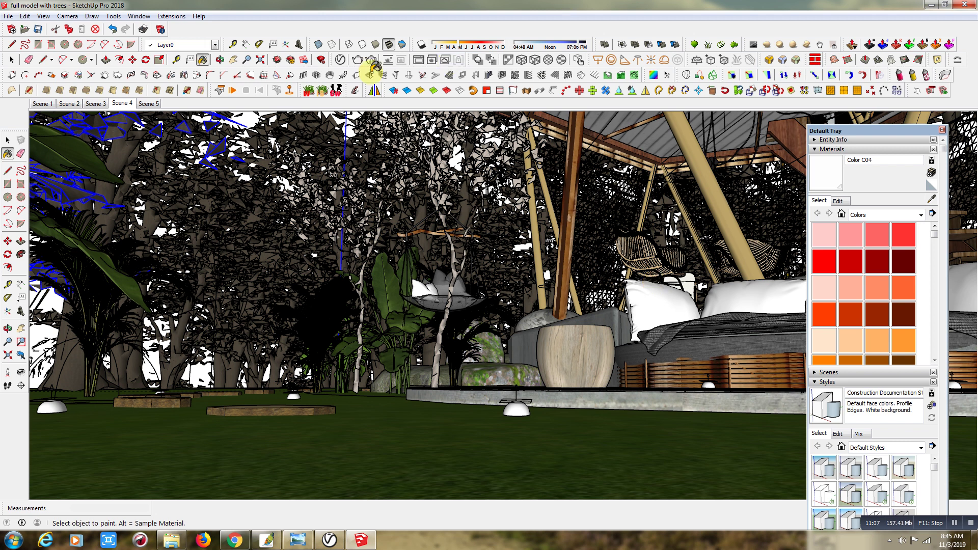
click(340, 60)
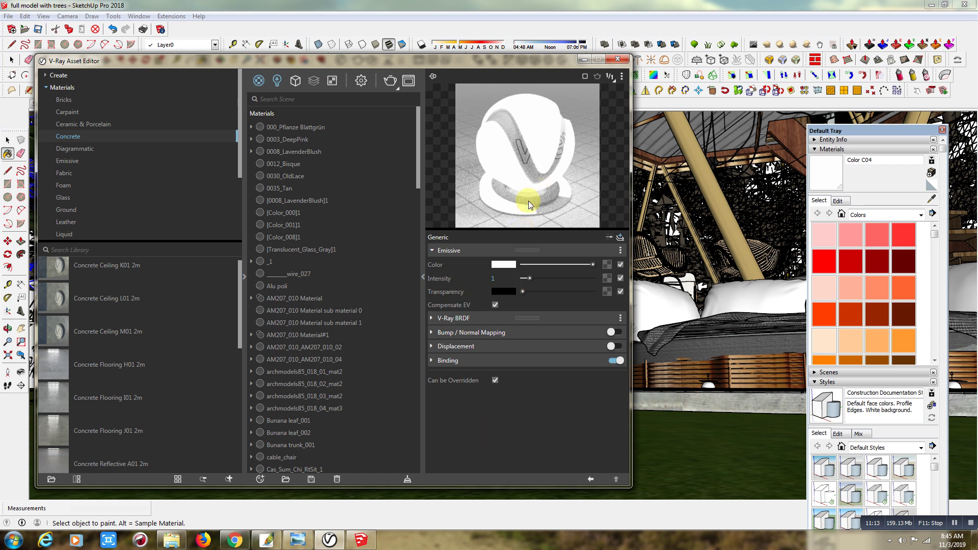
click(585, 60)
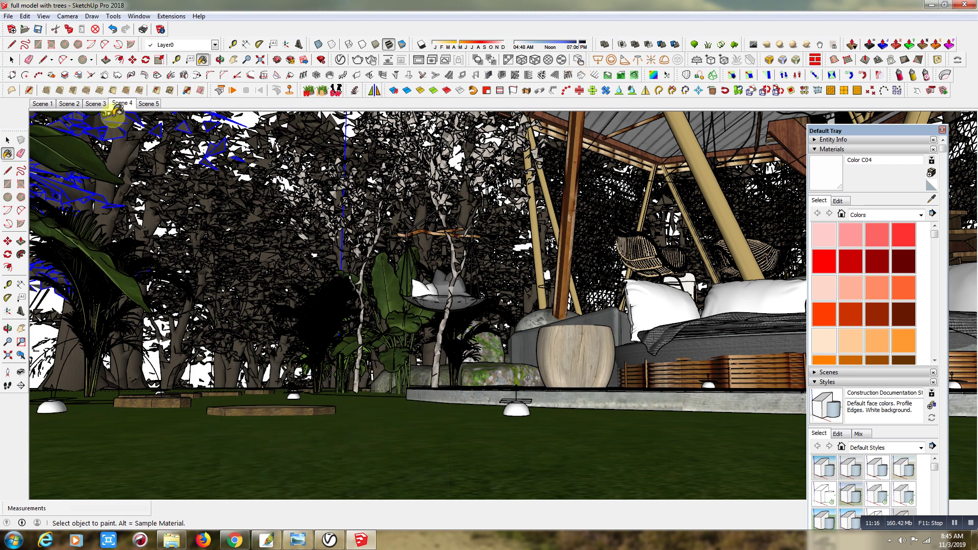
click(121, 105)
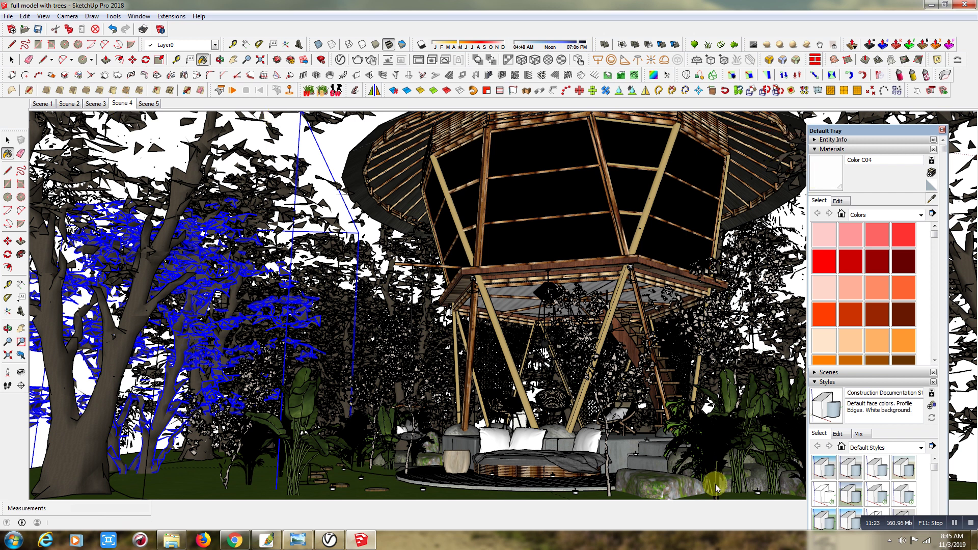
- Sample the Bunana leaf_002 material from a plant and show it in the V-Ray Asset Editor
key(alt)
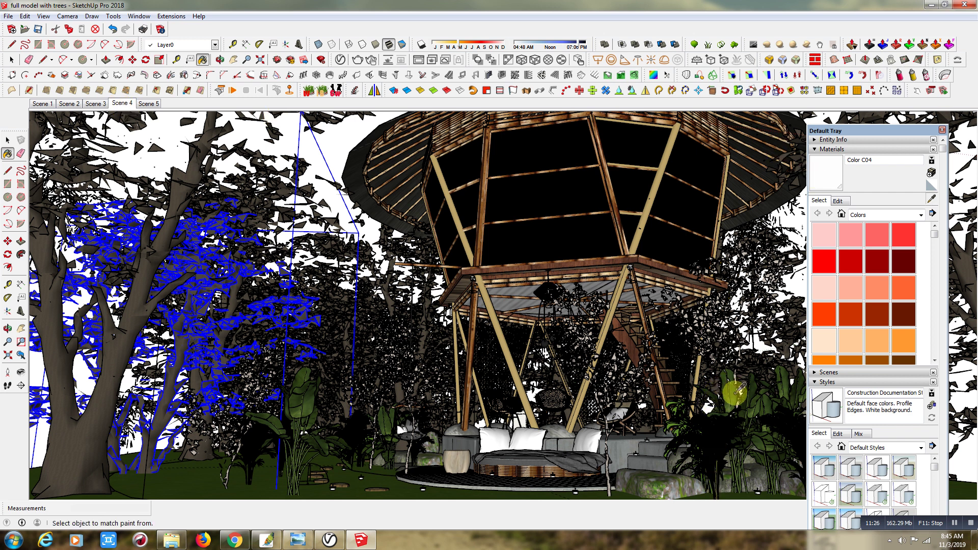
alt+click(734, 392)
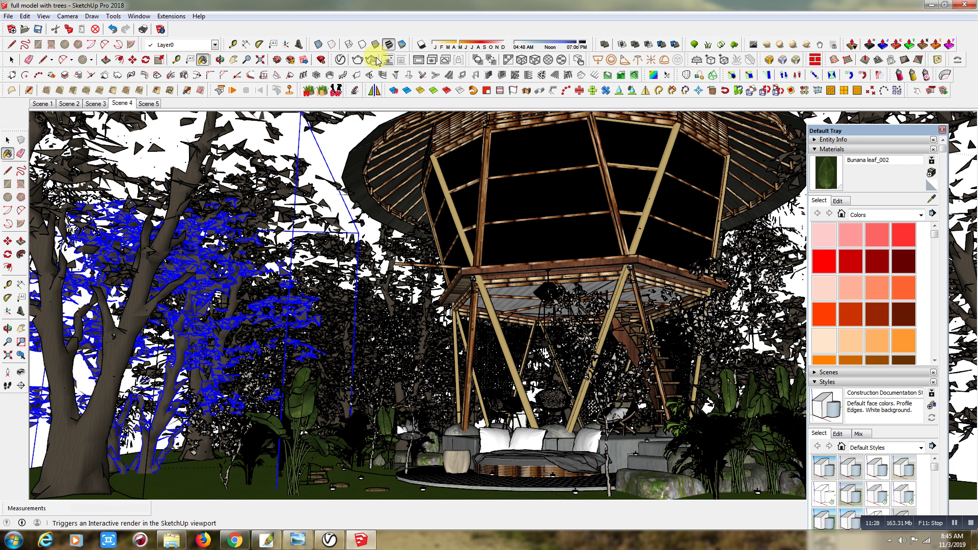
click(340, 60)
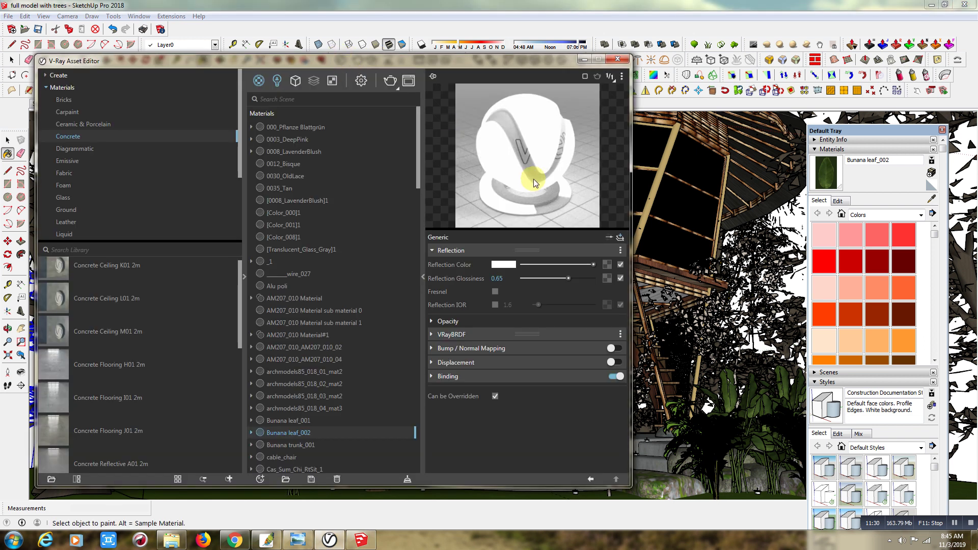
- View the 'Vray Next Exterior Render Settings' cover render in Windows Photo Viewer, zooming in and out
click(738, 402)
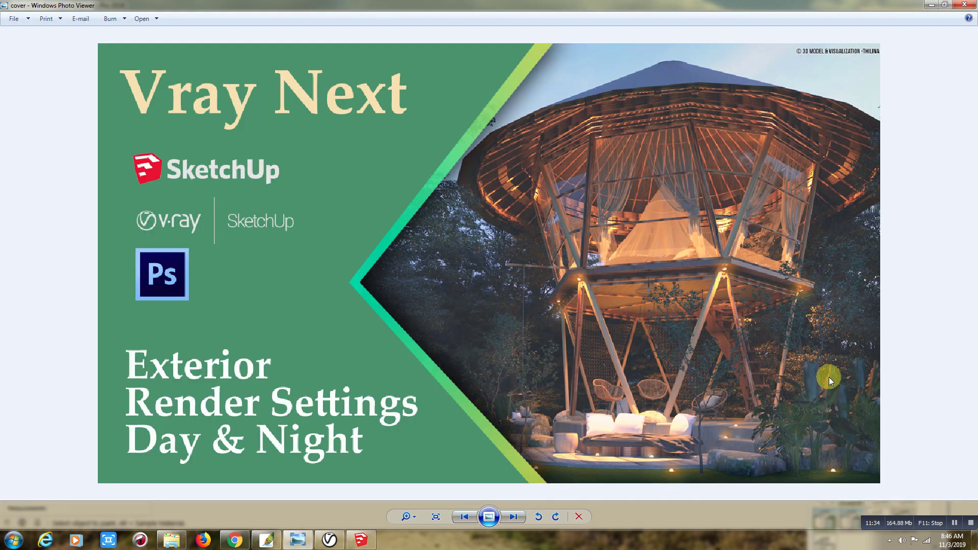
scroll(829, 377, up, 3)
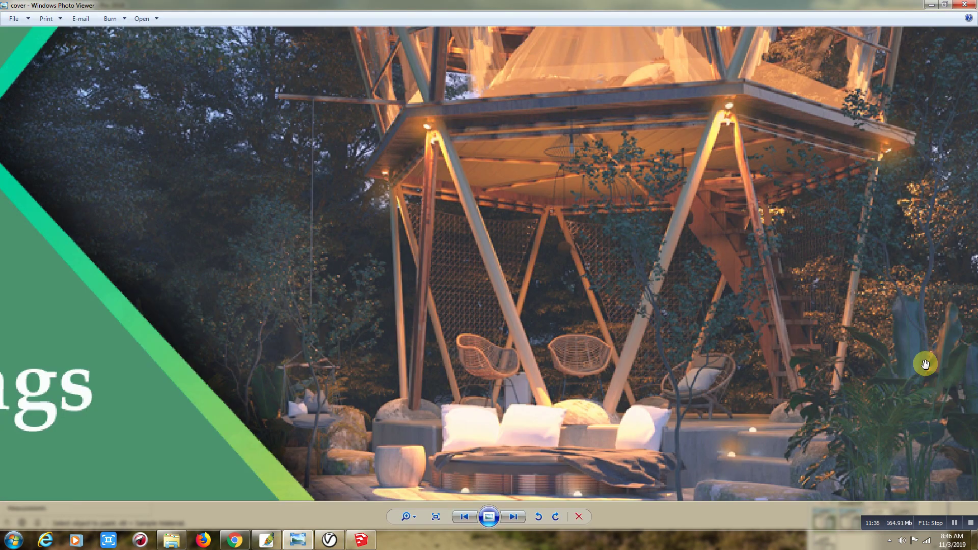
scroll(595, 351, down, 1)
scroll(594, 352, down, 3)
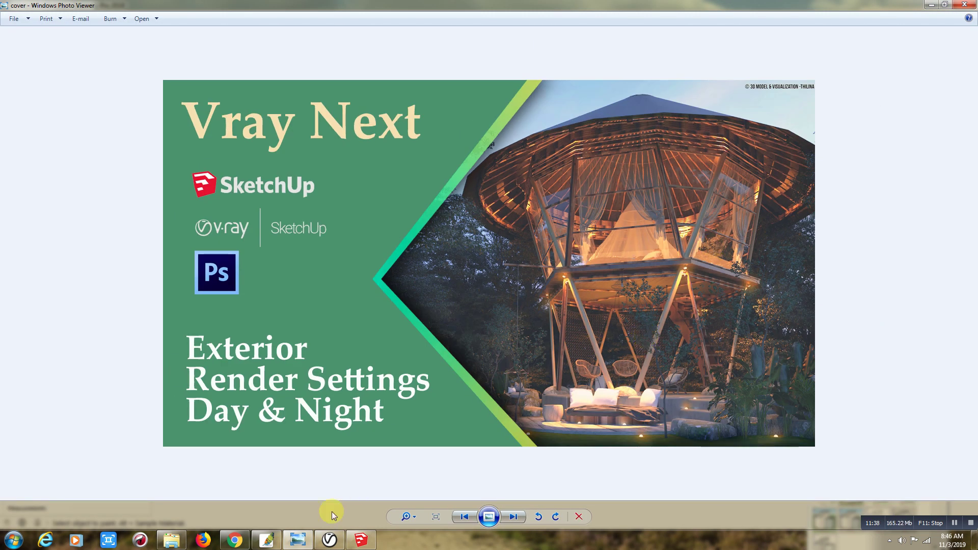
- Back in SketchUp, close and reopen the V-Ray Asset Editor showing Bunana leaf_002's settings
click(355, 544)
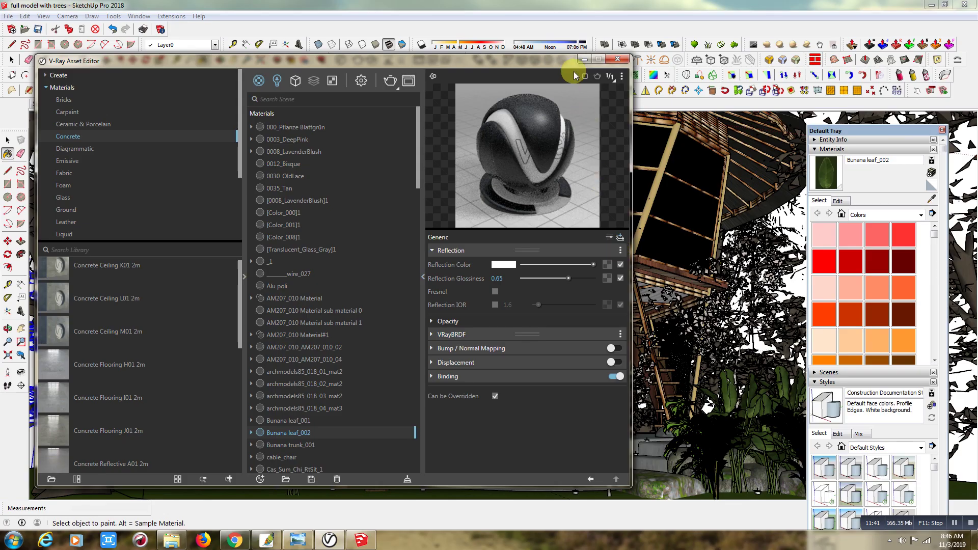
click(584, 59)
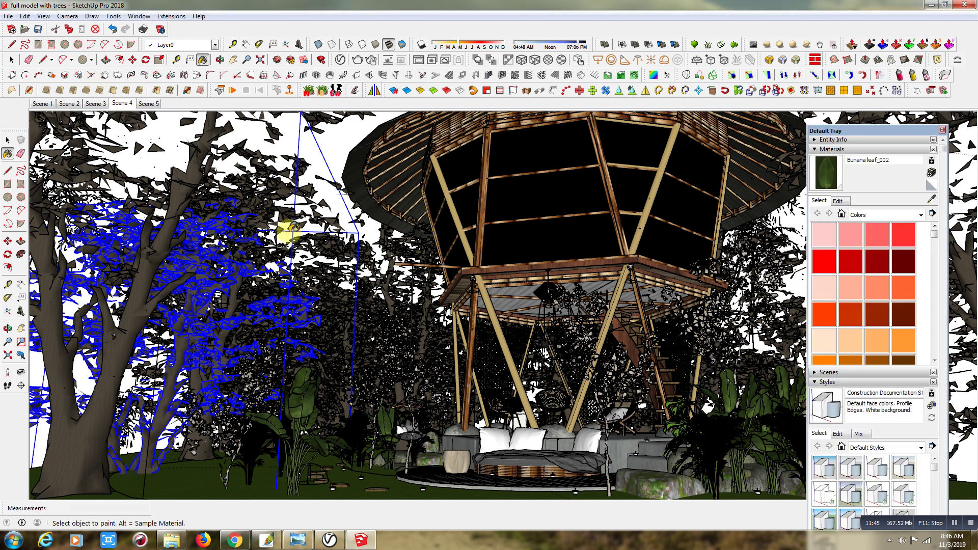
click(340, 62)
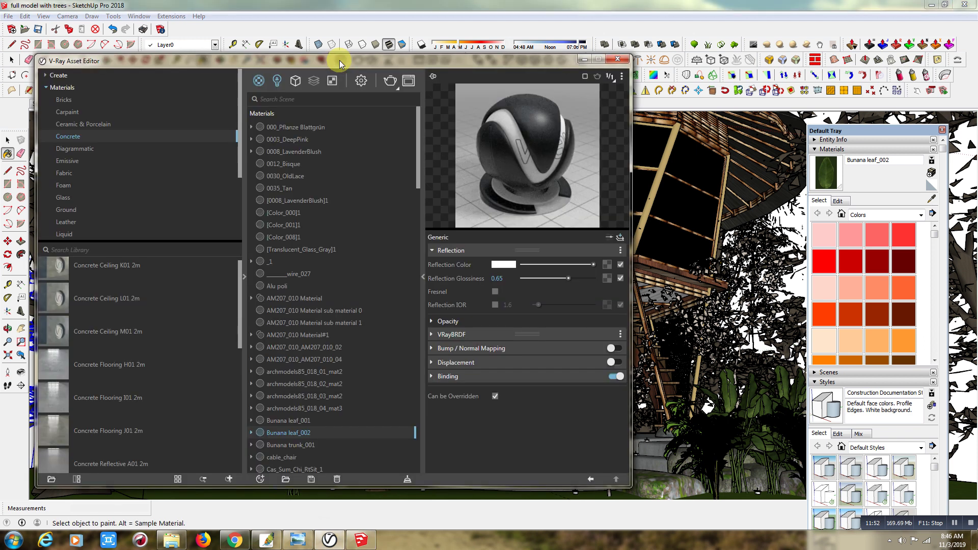
- In the V-Ray render settings, review and collapse Color Mapping, Optimizations and Switches
click(259, 83)
click(353, 84)
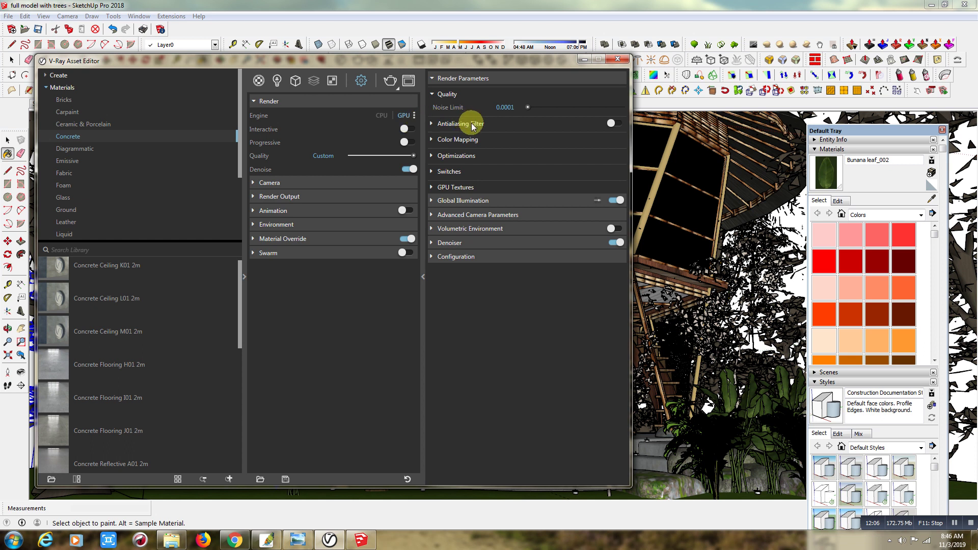
click(464, 139)
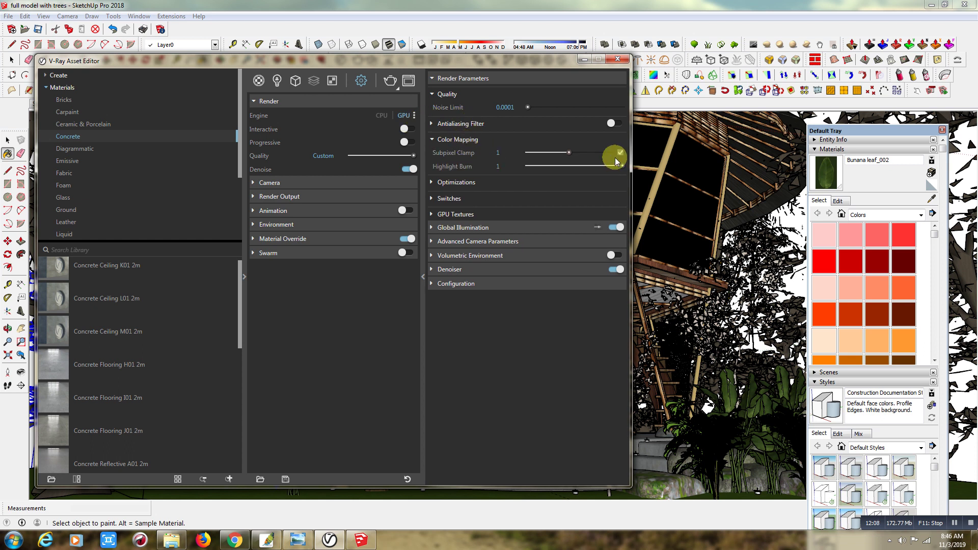
click(454, 141)
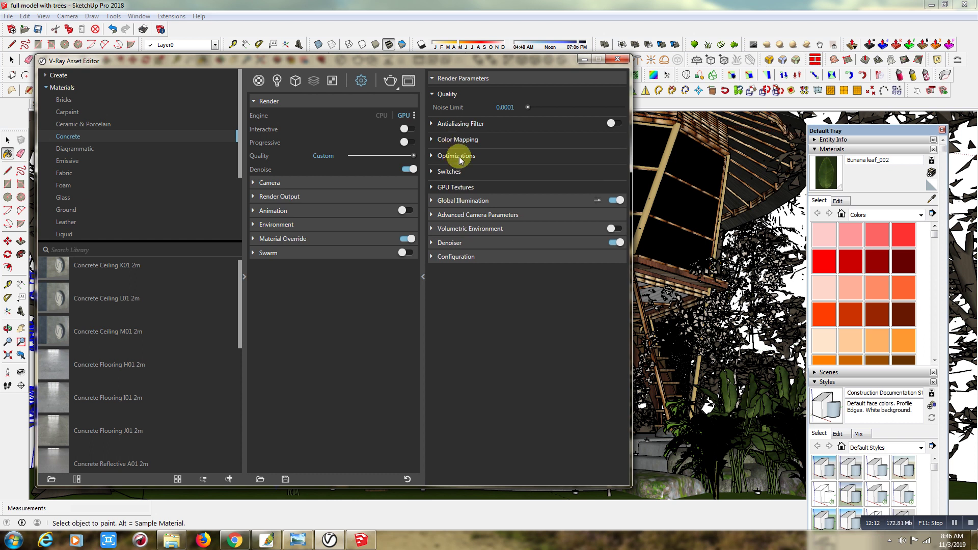
click(456, 156)
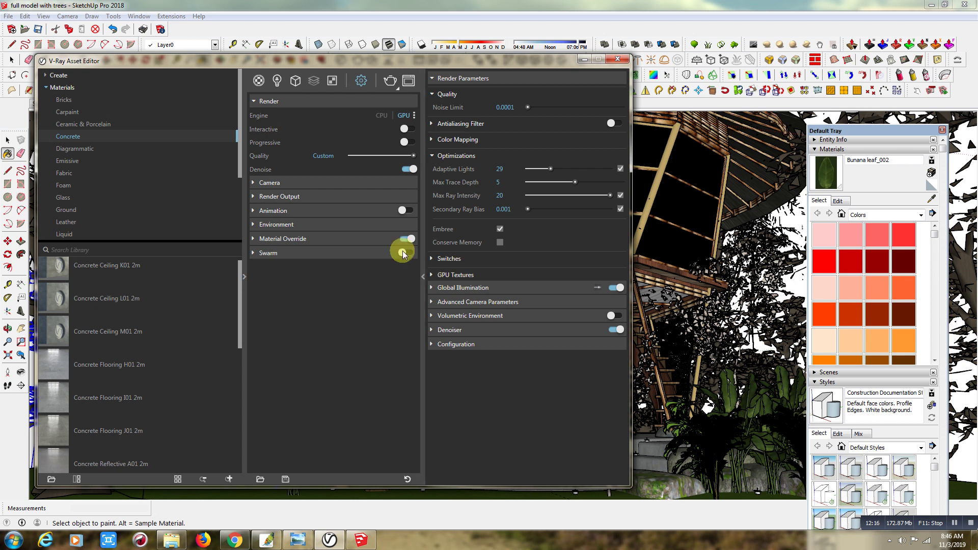
click(431, 155)
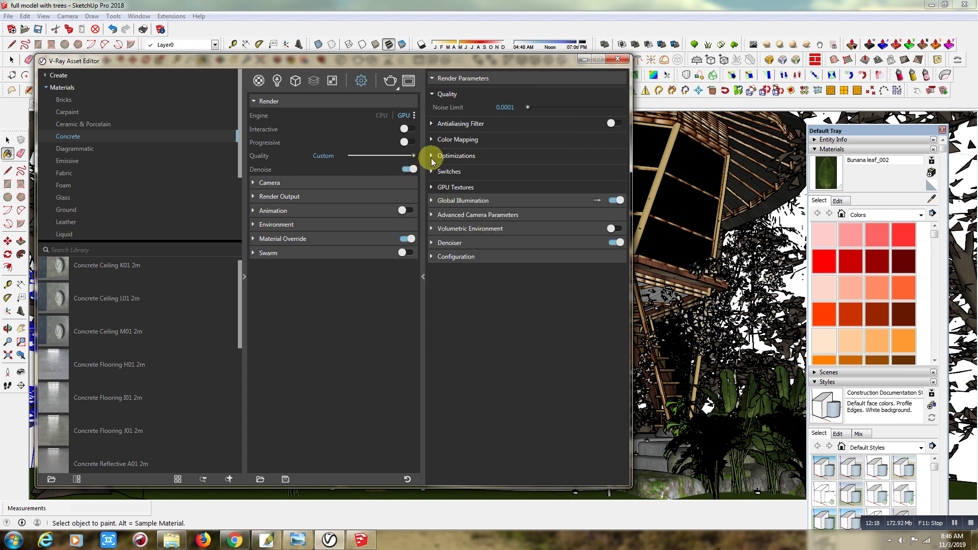
click(431, 173)
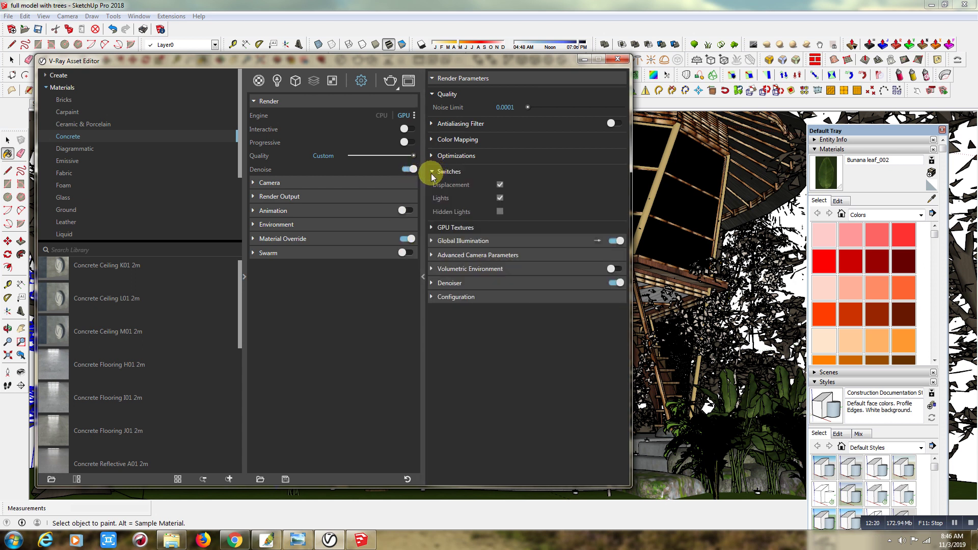
click(431, 172)
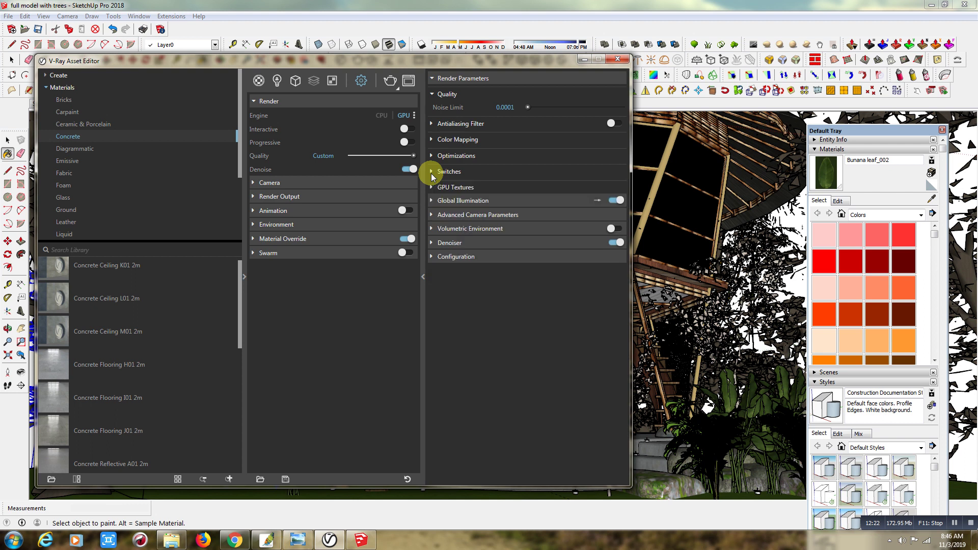
- Review and collapse the Global Illumination, Advanced Camera Parameters and Volumetric Environment sections
click(432, 201)
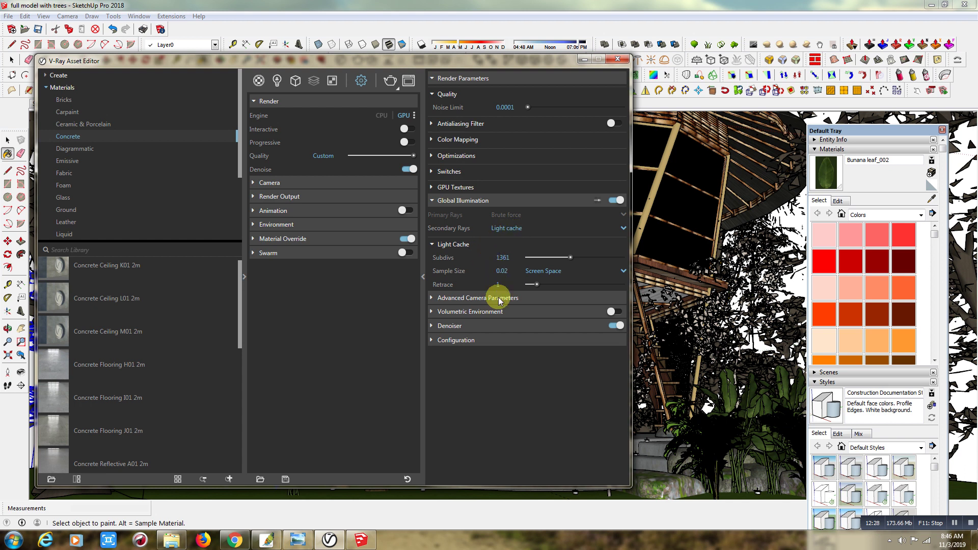
click(430, 200)
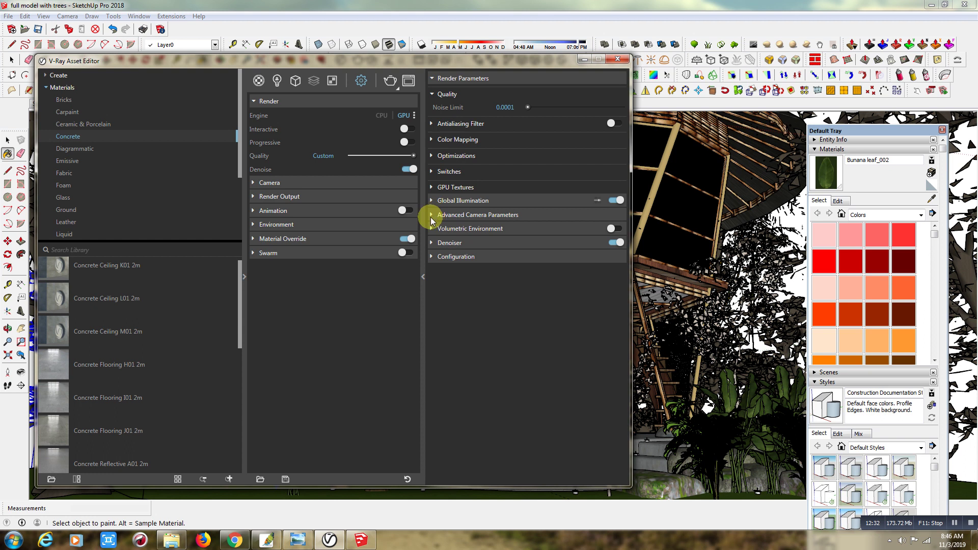
click(431, 216)
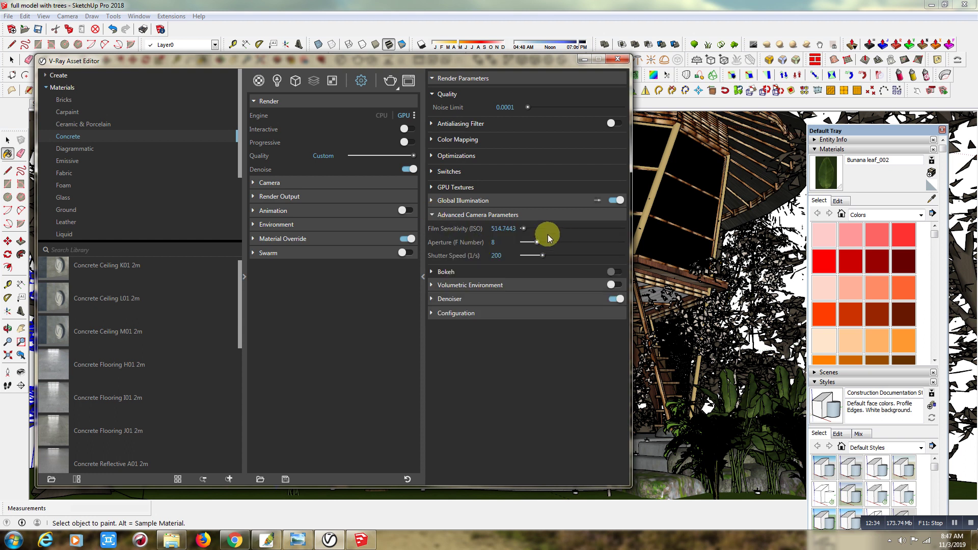
click(432, 214)
click(432, 229)
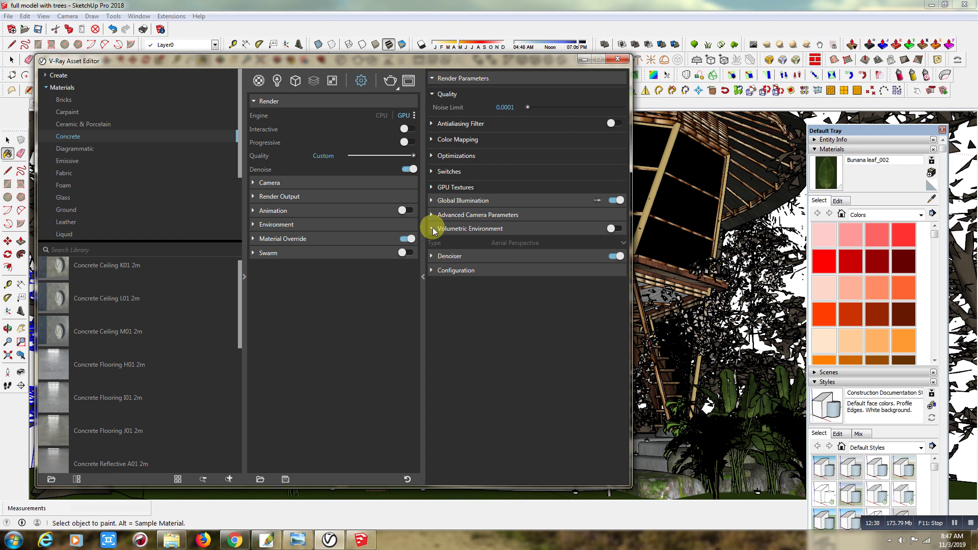
click(433, 229)
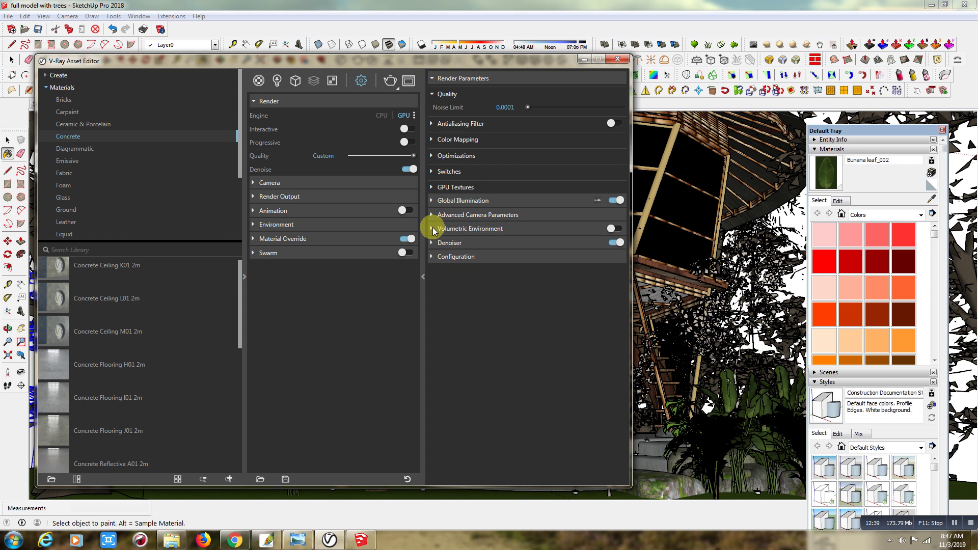
- Review the Camera exposure and Render Output settings, then expand the Environment section
click(252, 182)
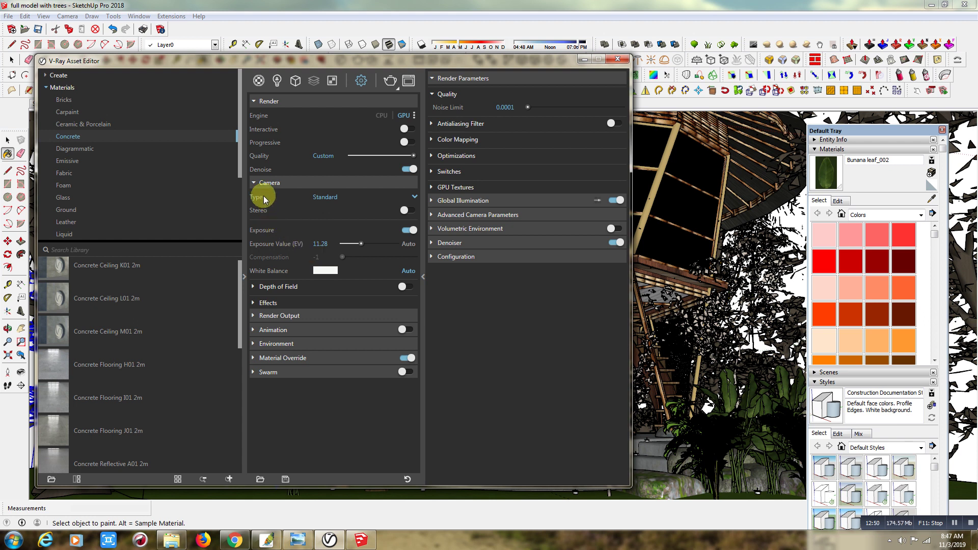
click(249, 181)
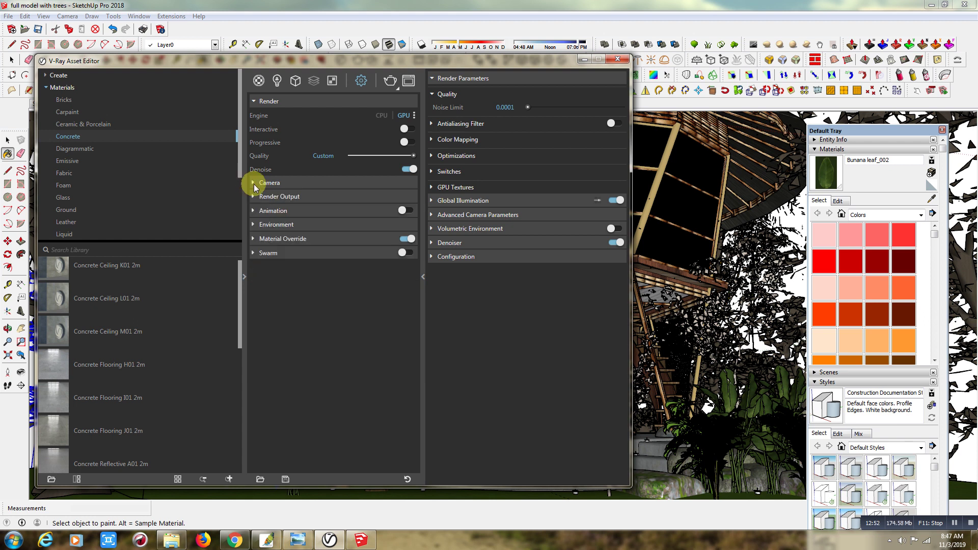
click(254, 199)
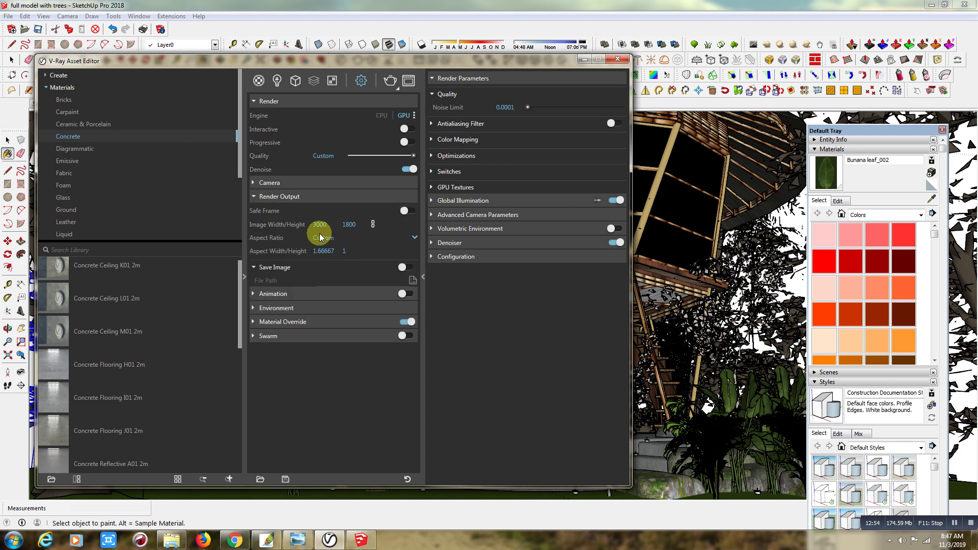
click(253, 196)
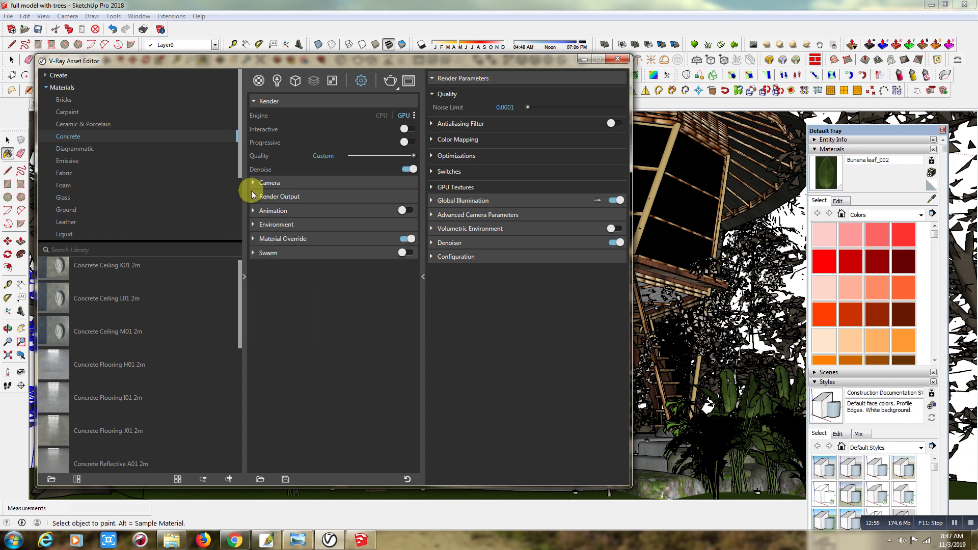
click(256, 224)
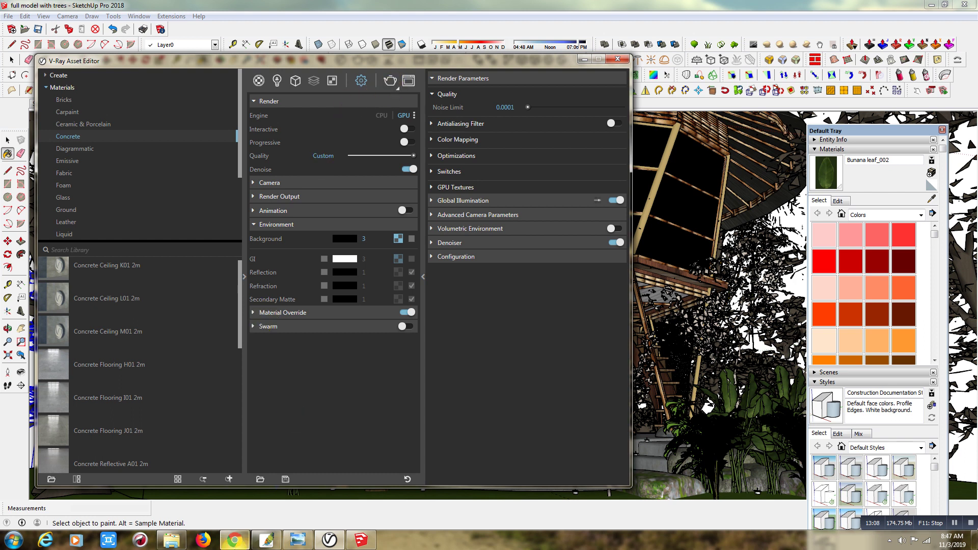
- Open the night render from the final images > raw render folder
click(171, 540)
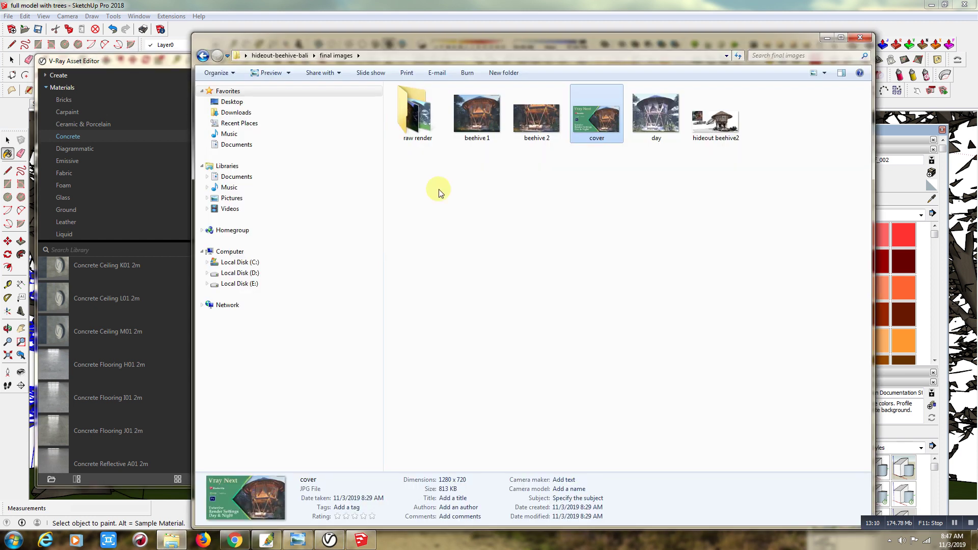
double_click(422, 119)
double_click(494, 96)
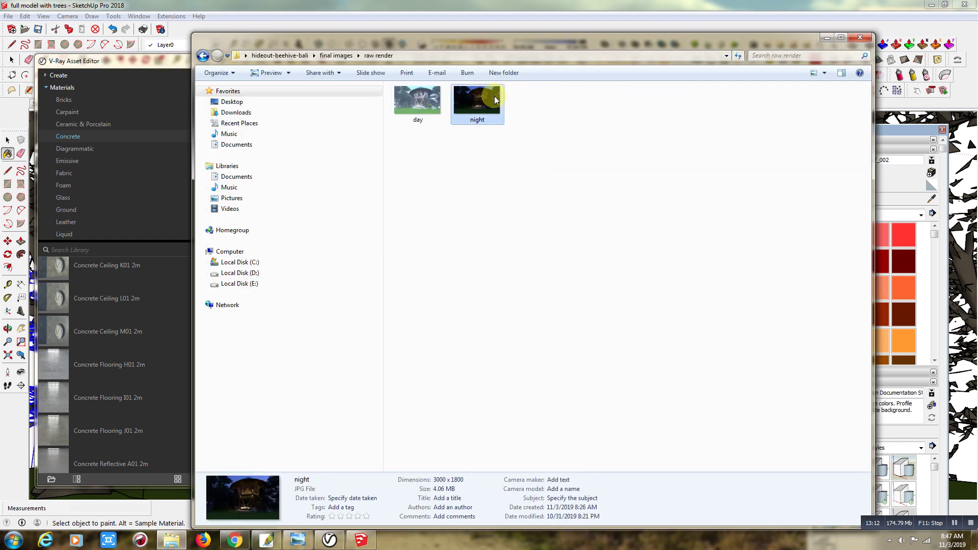
- Zoom into the night render and inspect the roof, trees, chairs and sofa
click(826, 37)
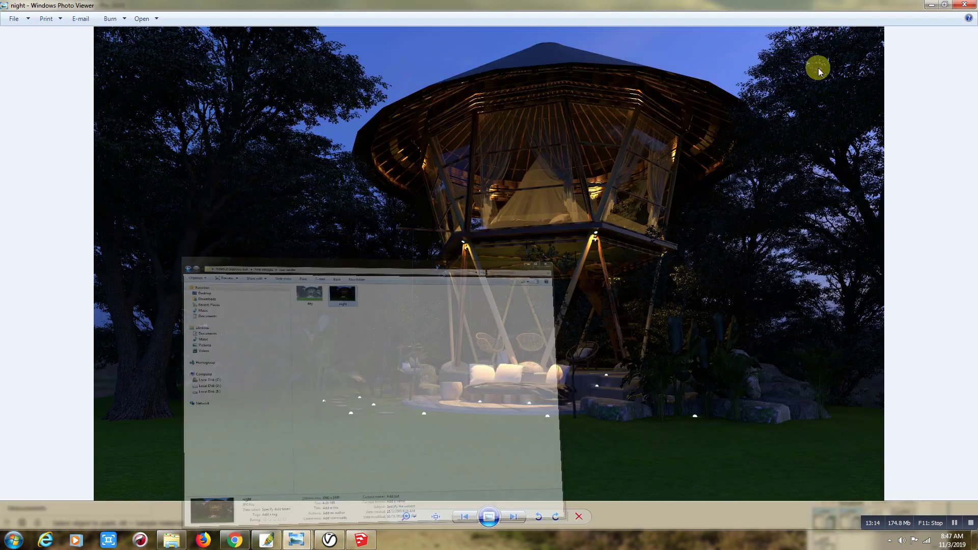
scroll(610, 211, up, 1)
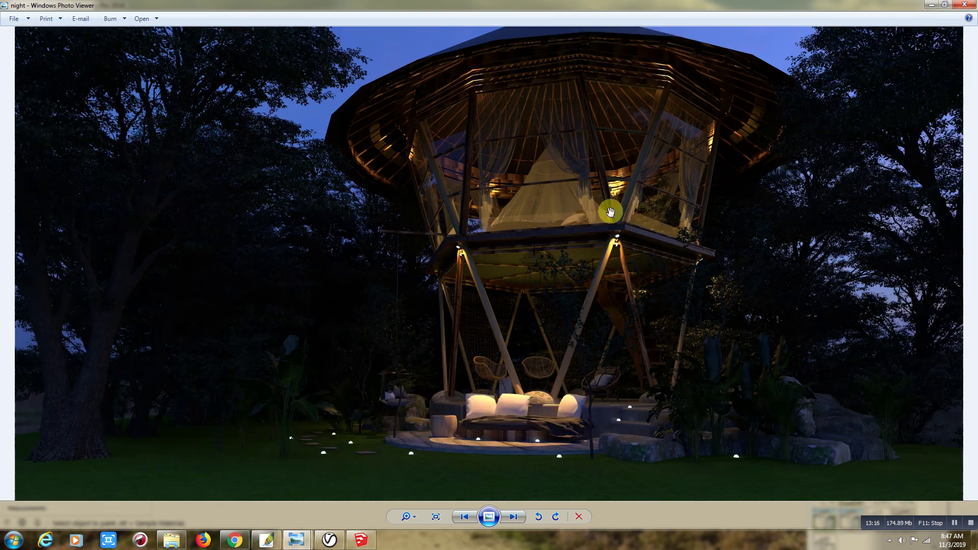
scroll(609, 203, up, 2)
drag(627, 189, 418, 336)
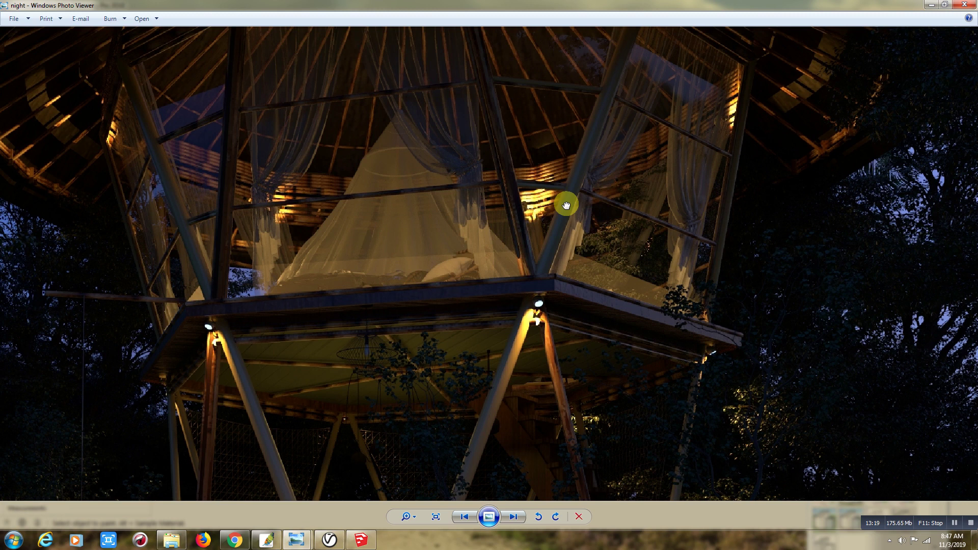
drag(566, 204, 568, 102)
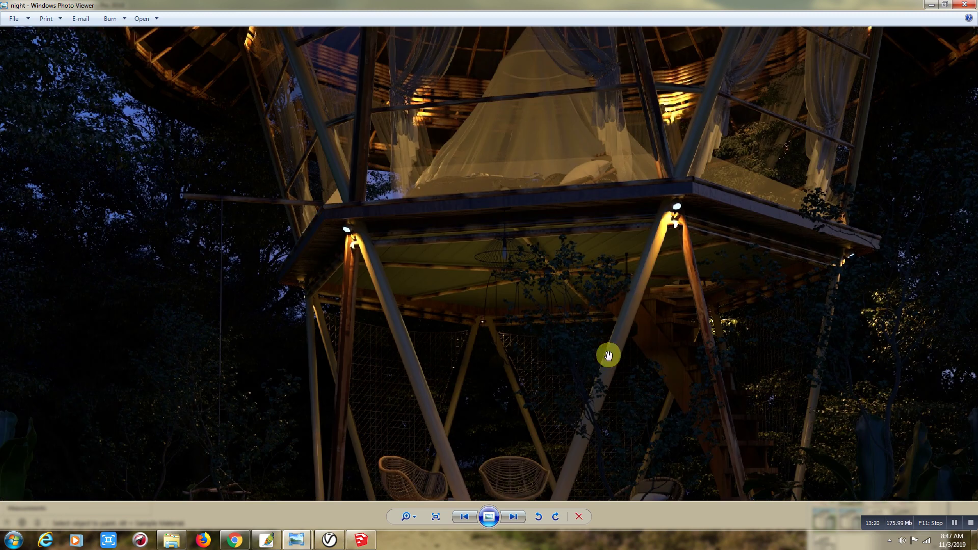
drag(610, 354, 595, 179)
- Zoom back out and open the night render in Adobe Photoshop CS
scroll(595, 179, down, 2)
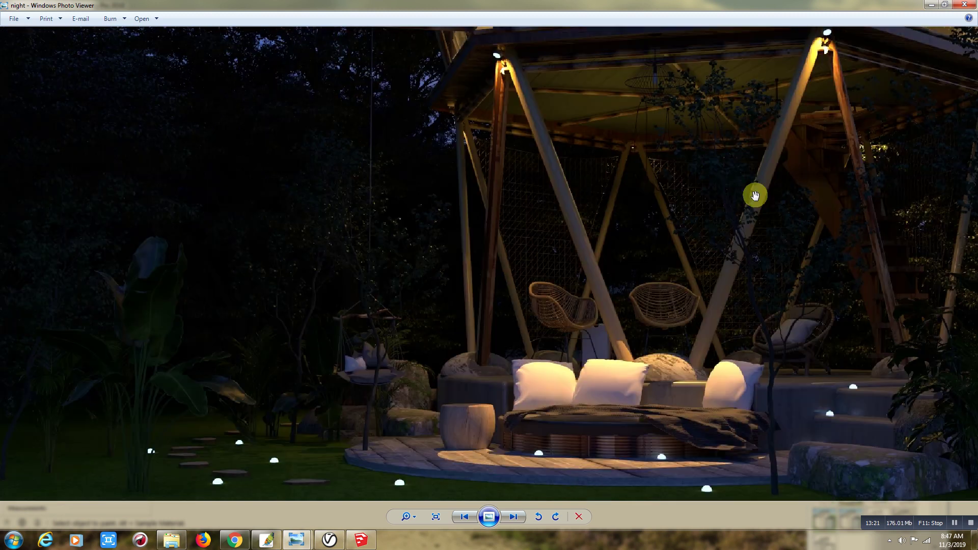
scroll(413, 397, down, 2)
scroll(413, 397, down, 1)
scroll(548, 280, down, 1)
scroll(548, 280, up, 1)
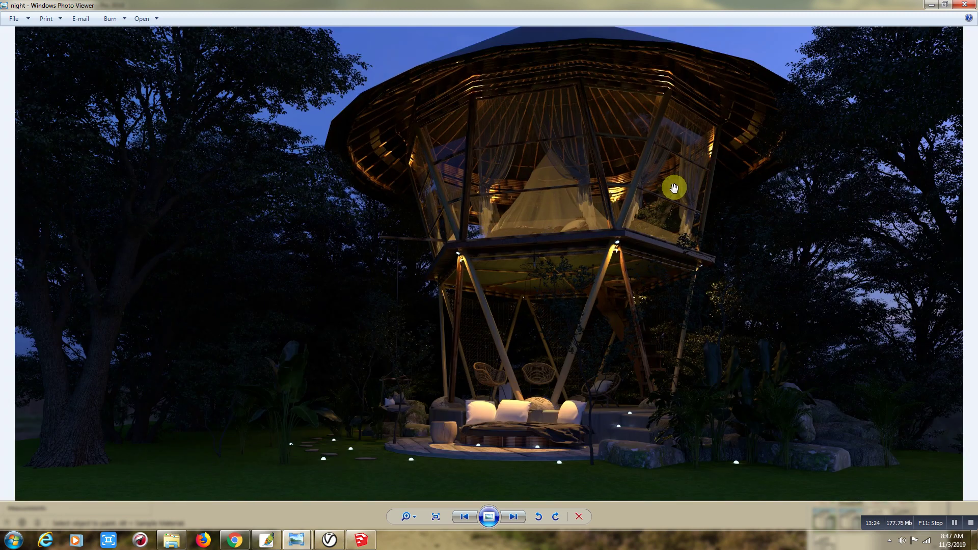
right_click(674, 188)
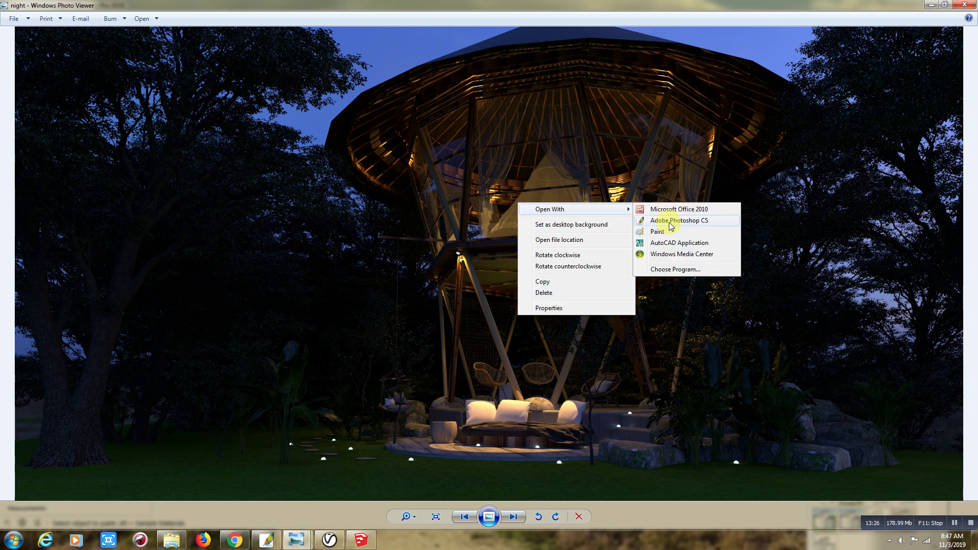
click(665, 220)
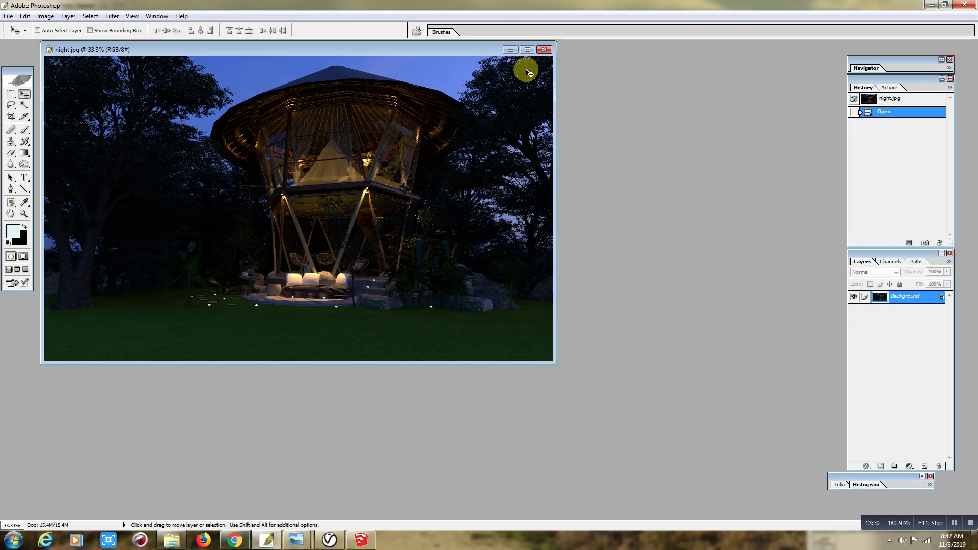
- Maximize night.jpg and crop it tightly around the treehouse, shrinking it from 15.4M to 9.22M
click(528, 49)
key(ctrl+0)
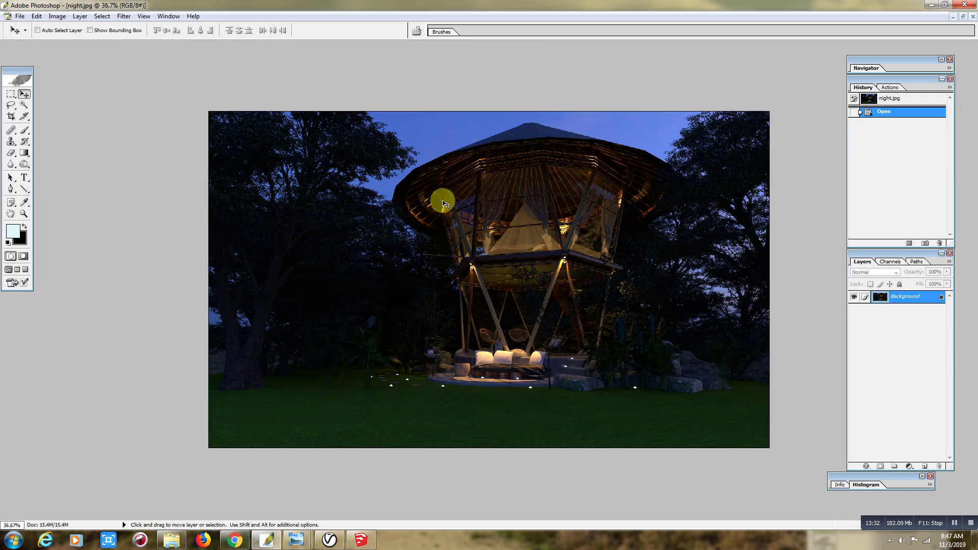
click(11, 116)
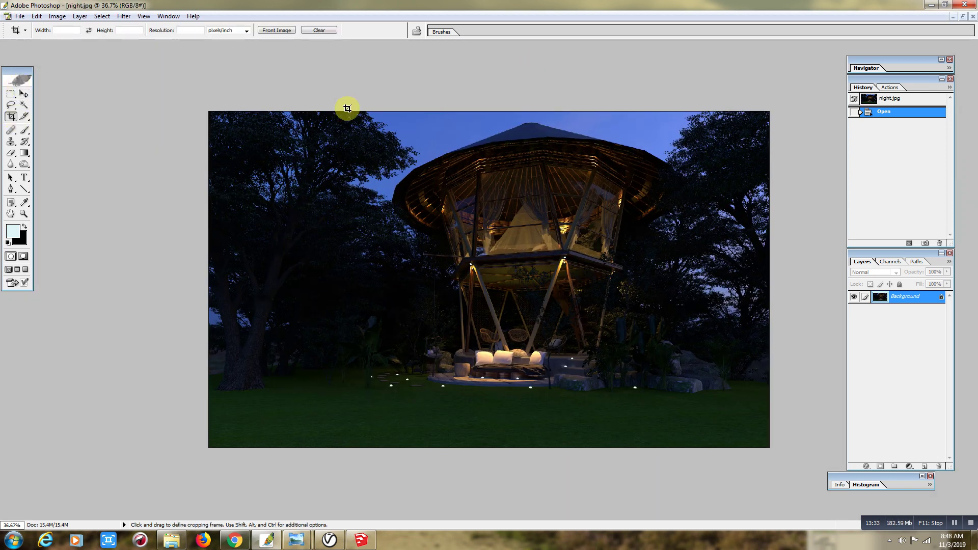
drag(347, 108, 704, 416)
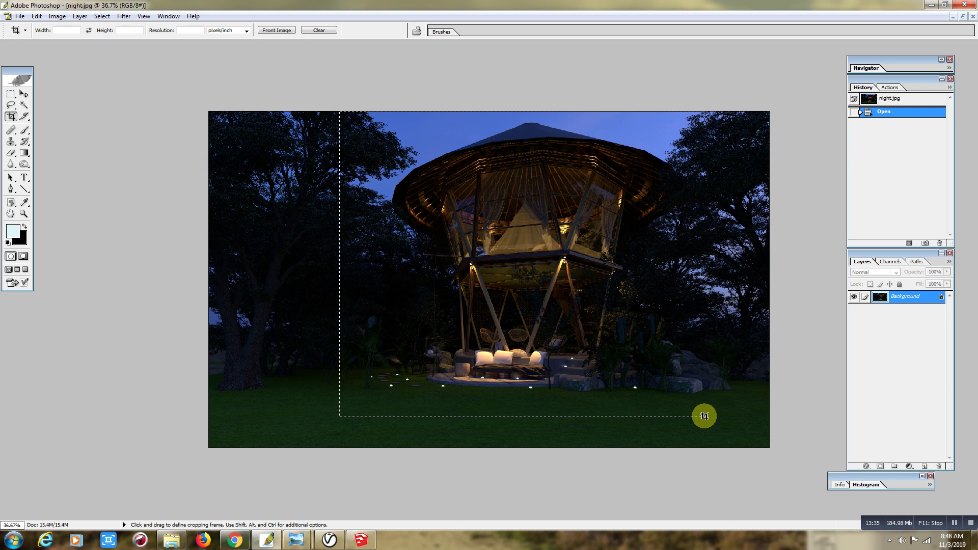
key(Return)
key(ctrl+0)
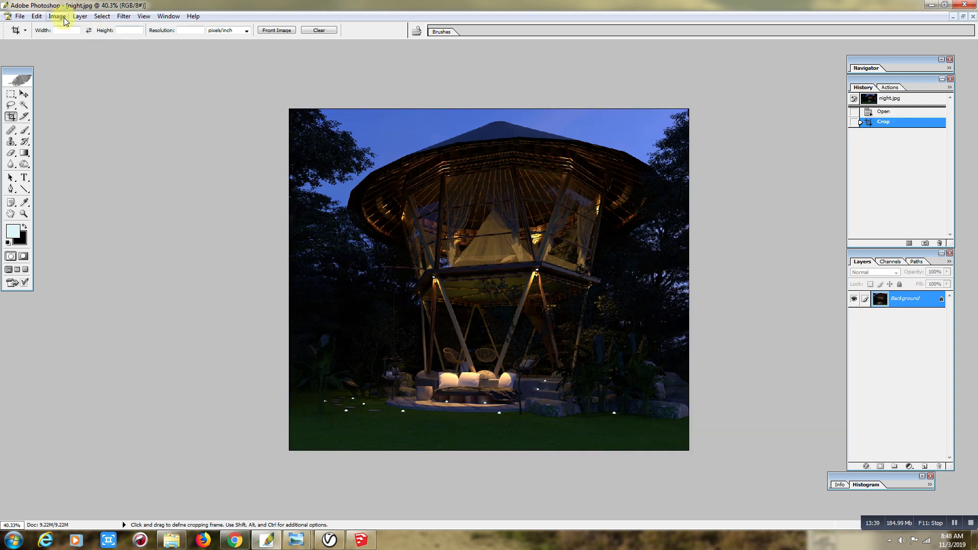
- Apply Levels to night.jpg with input 0 / 1.16 / 174 and output 16 / 255
key(ctrl+l)
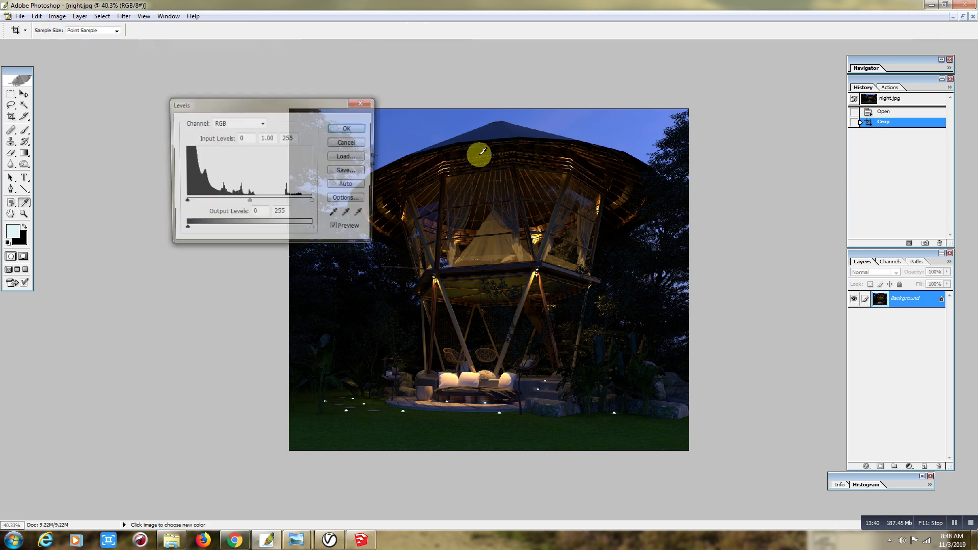
drag(313, 202, 222, 203)
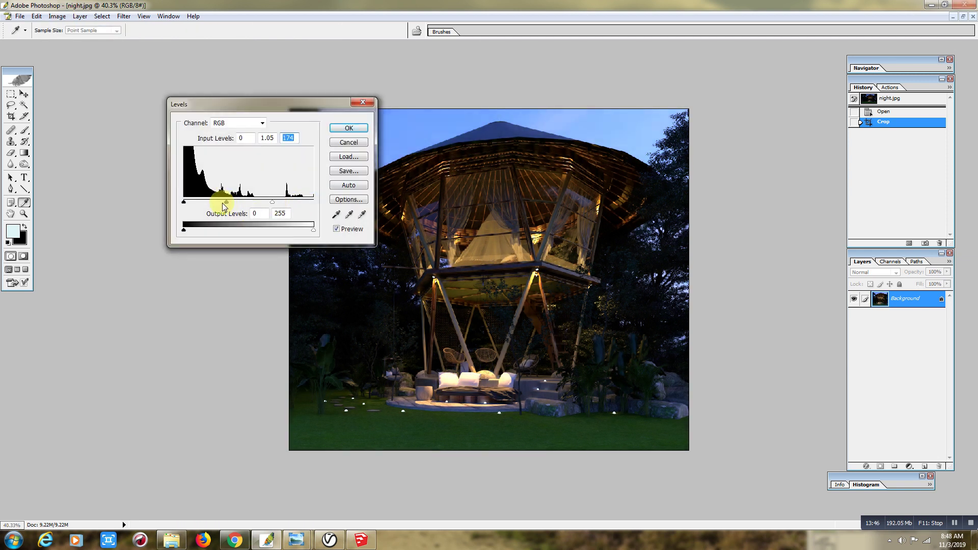
click(223, 202)
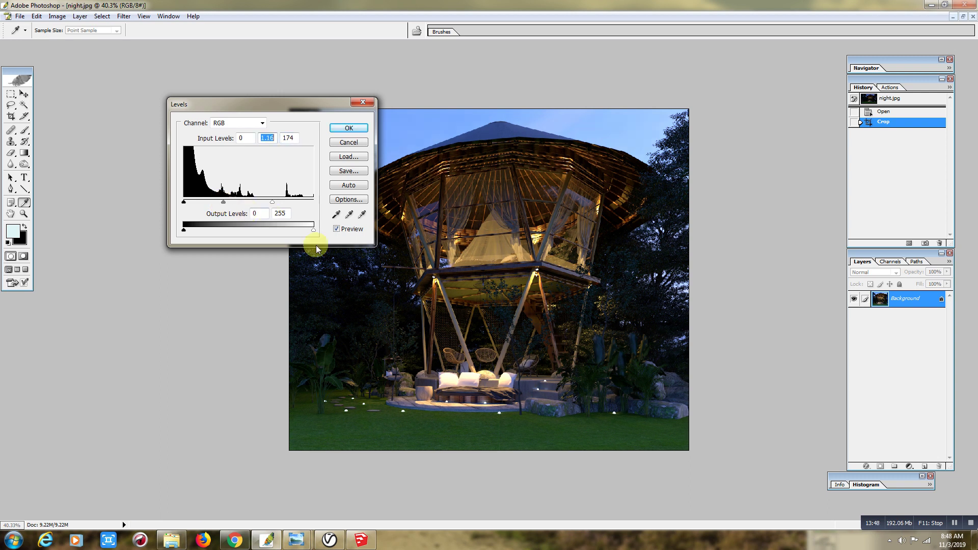
drag(305, 233, 322, 232)
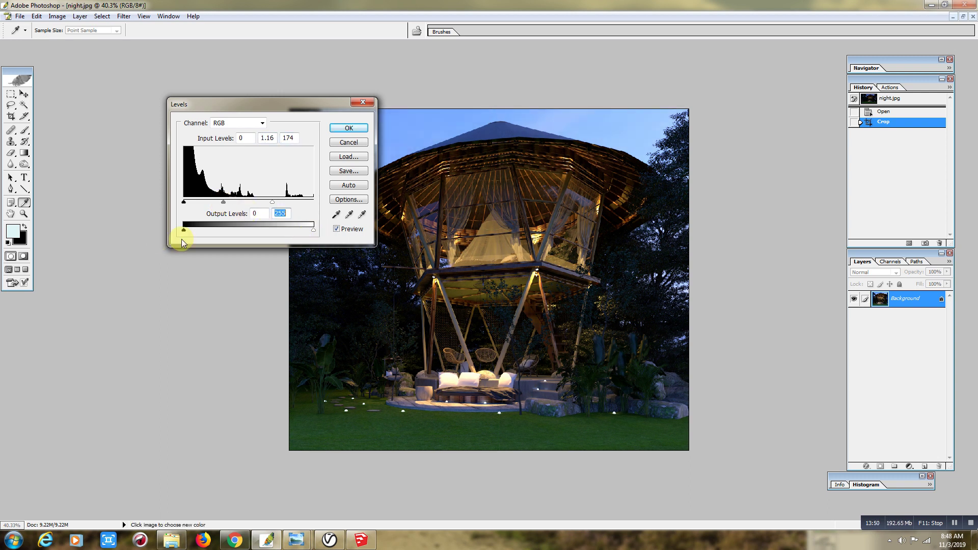
drag(184, 237, 190, 230)
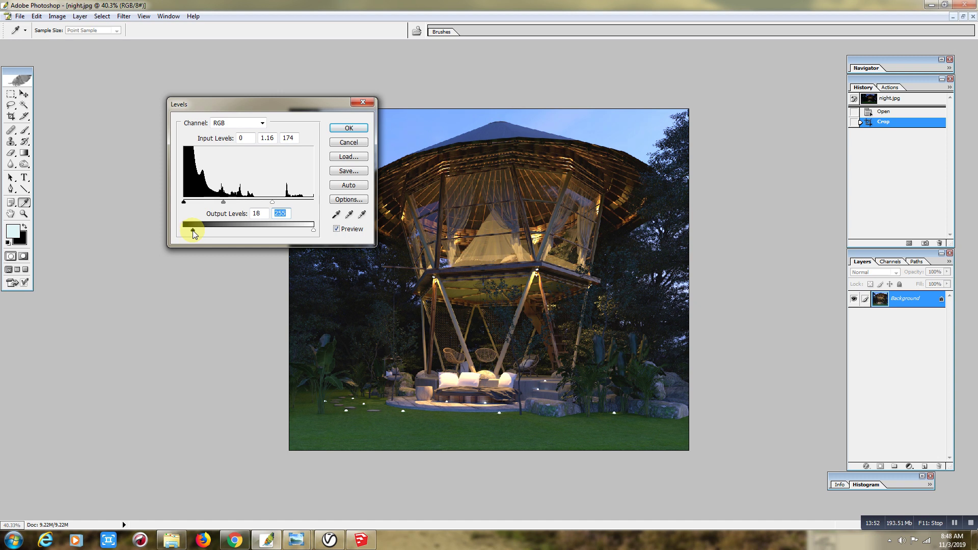
click(348, 128)
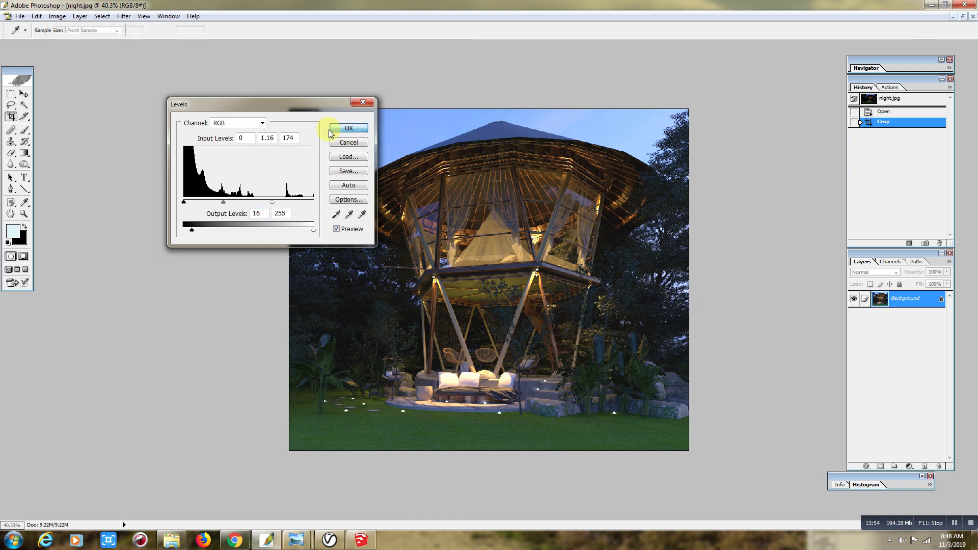
key(c)
click(57, 16)
mouse_move(81, 43)
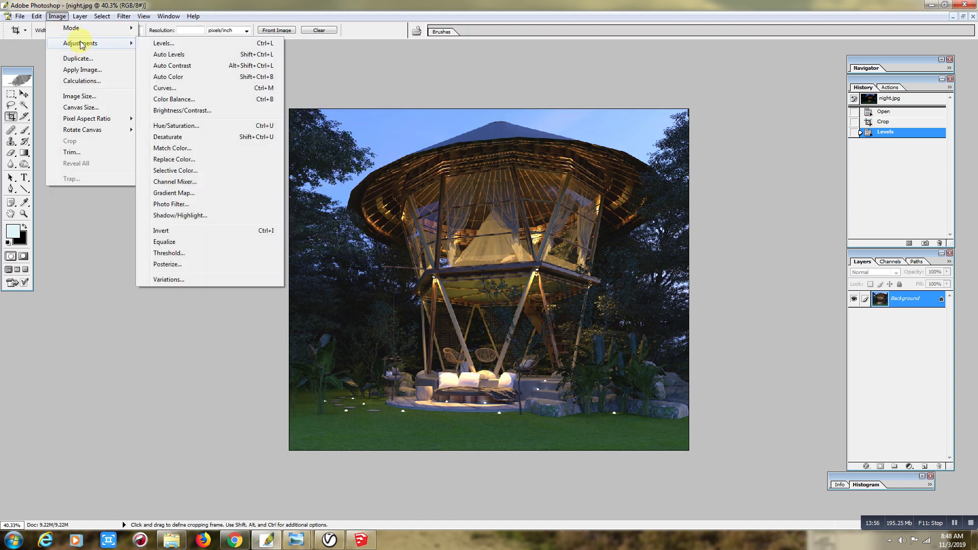
- Apply Selective Color to the Yellows with Cyan at -52% and Black reduced
click(162, 171)
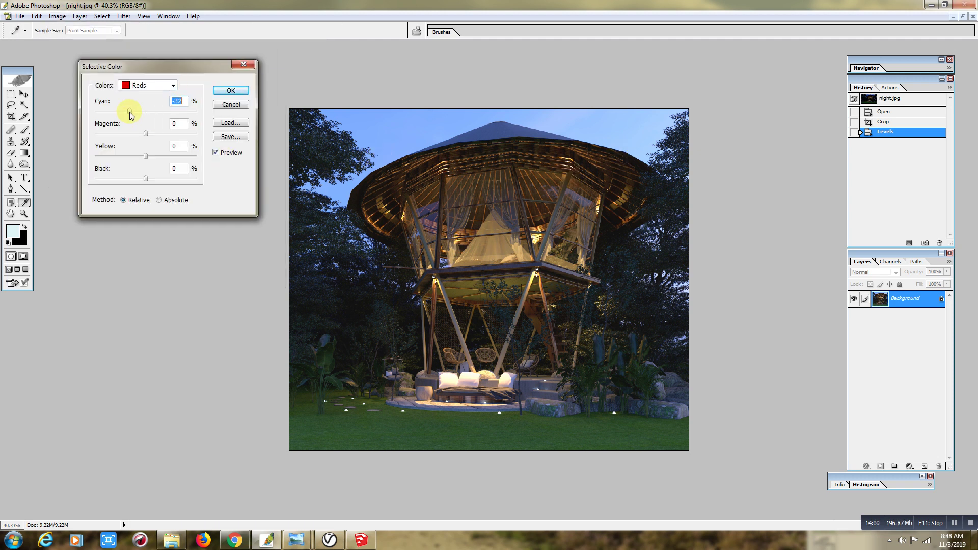
scroll(170, 85, down, 1)
click(170, 85)
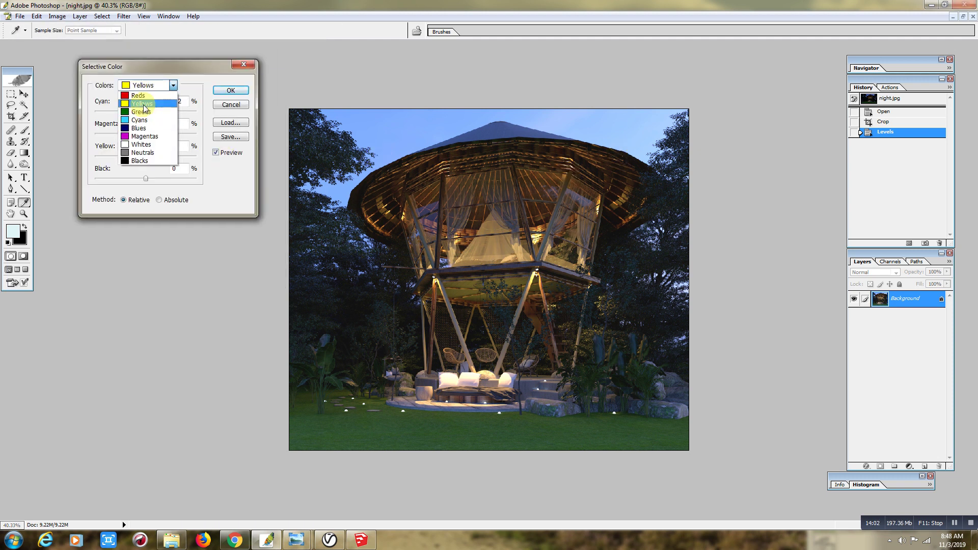
click(145, 105)
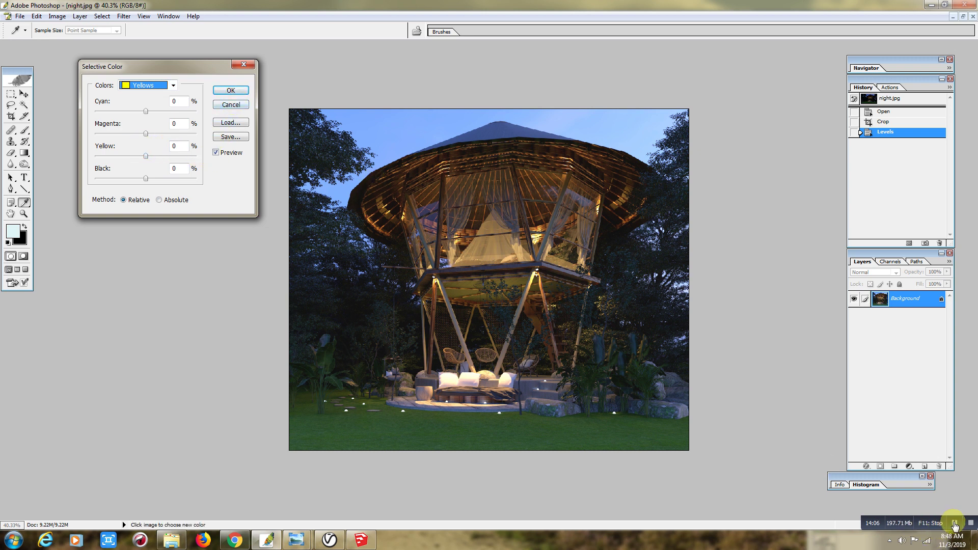
click(405, 218)
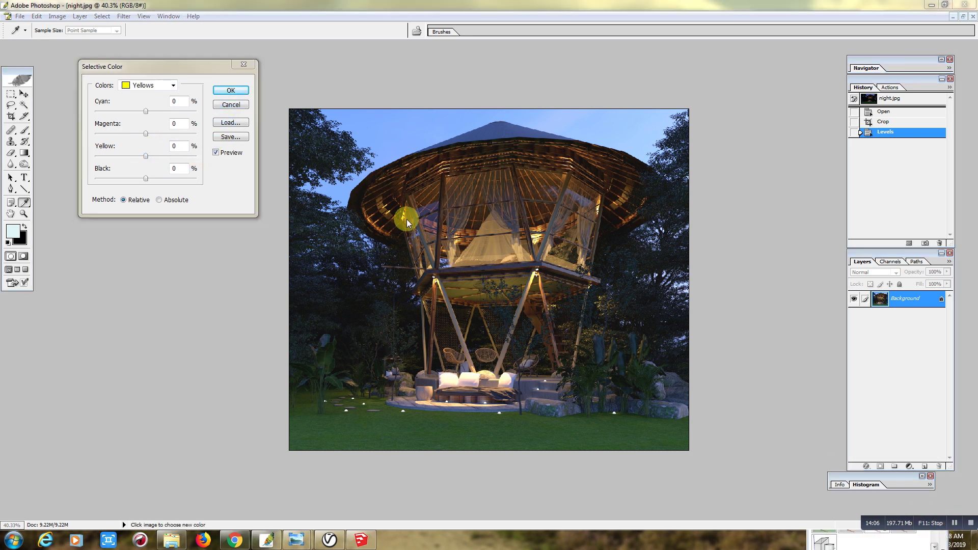
click(145, 118)
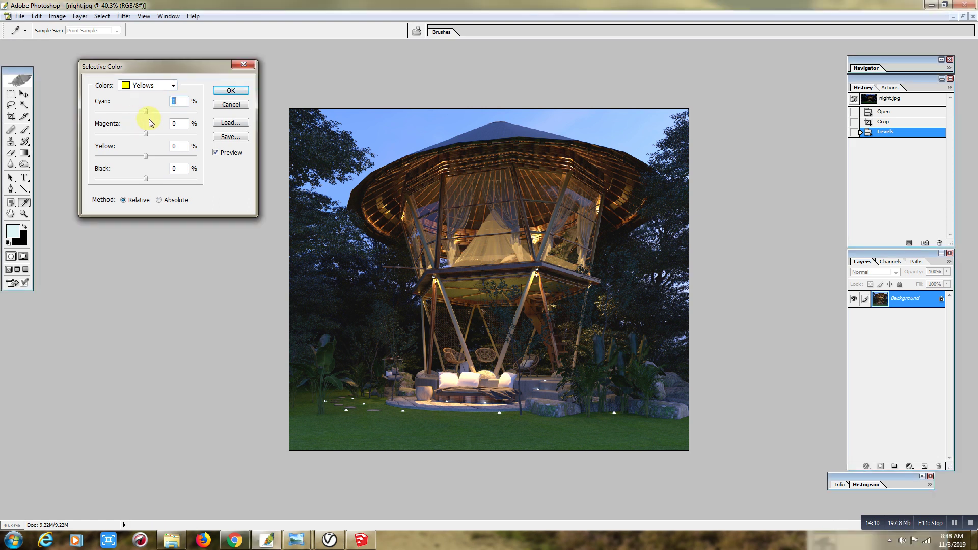
drag(146, 111, 117, 111)
mouse_move(146, 182)
mouse_down()
mouse_move(136, 182)
mouse_move(150, 183)
mouse_up()
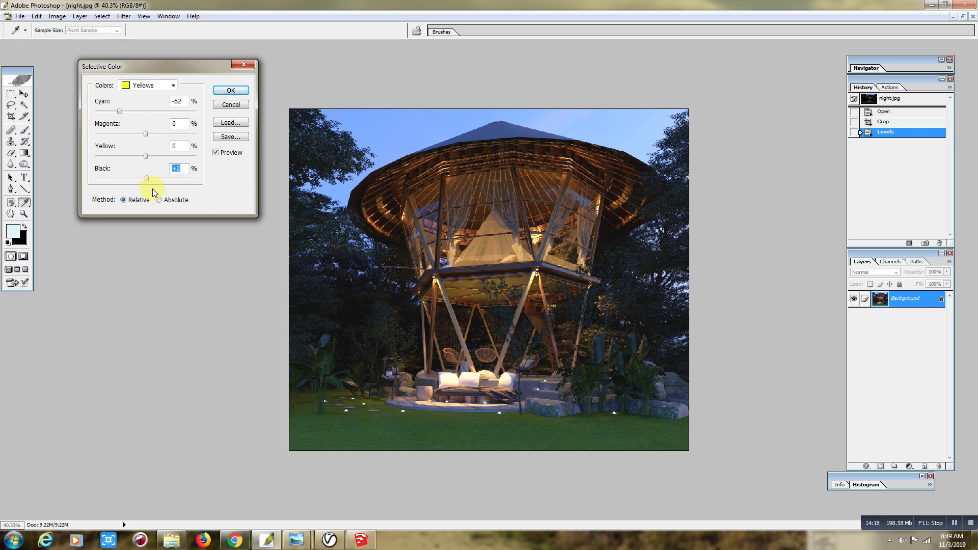
click(231, 91)
key(c)
click(56, 16)
mouse_move(80, 42)
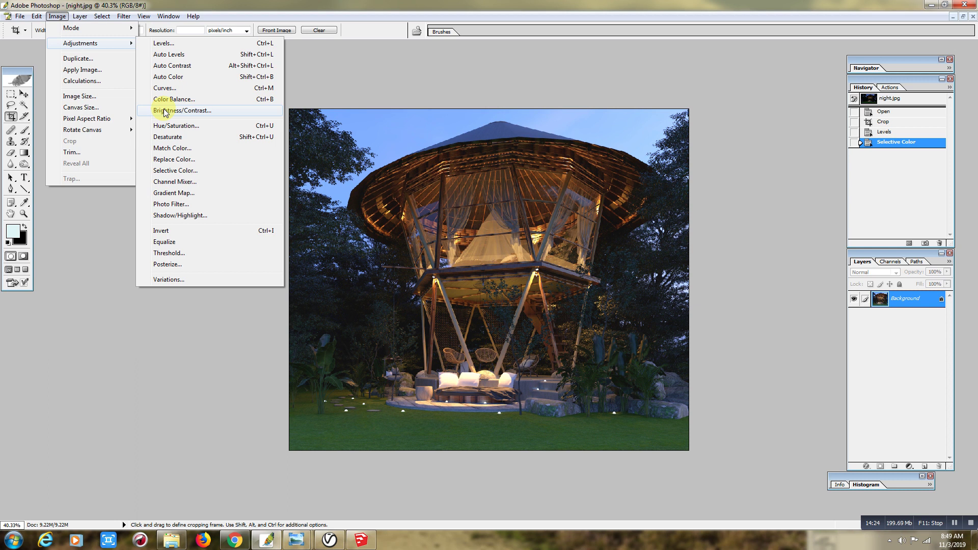
- Raise the render's brightness to +21 with Brightness/Contrast
click(165, 111)
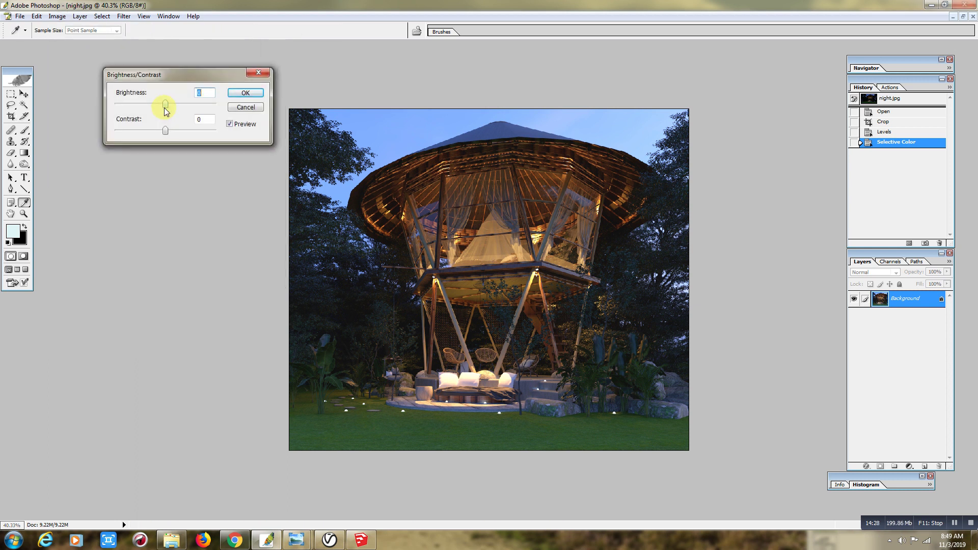
drag(168, 105, 176, 104)
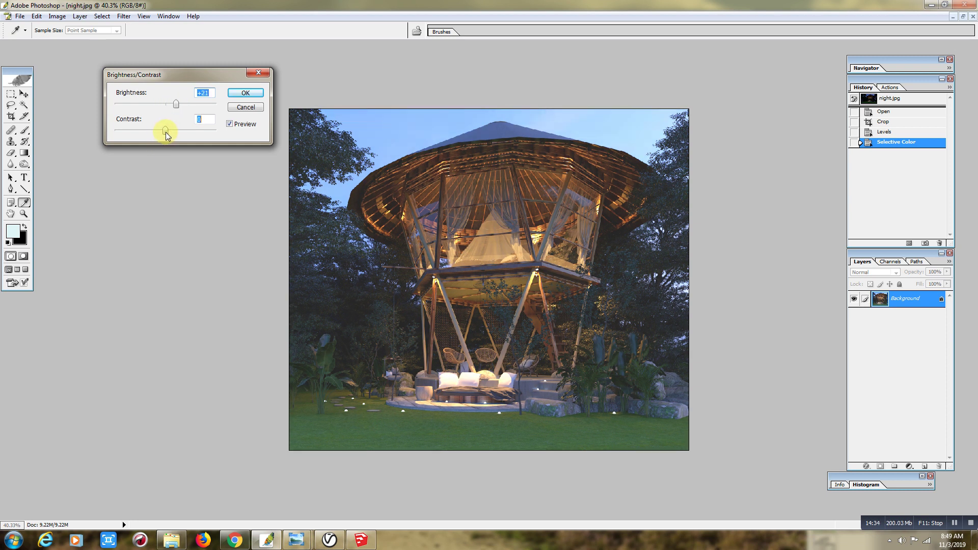
click(245, 93)
- Replace the sampled grass green with Hue -15 and slightly lower Lightness
key(c)
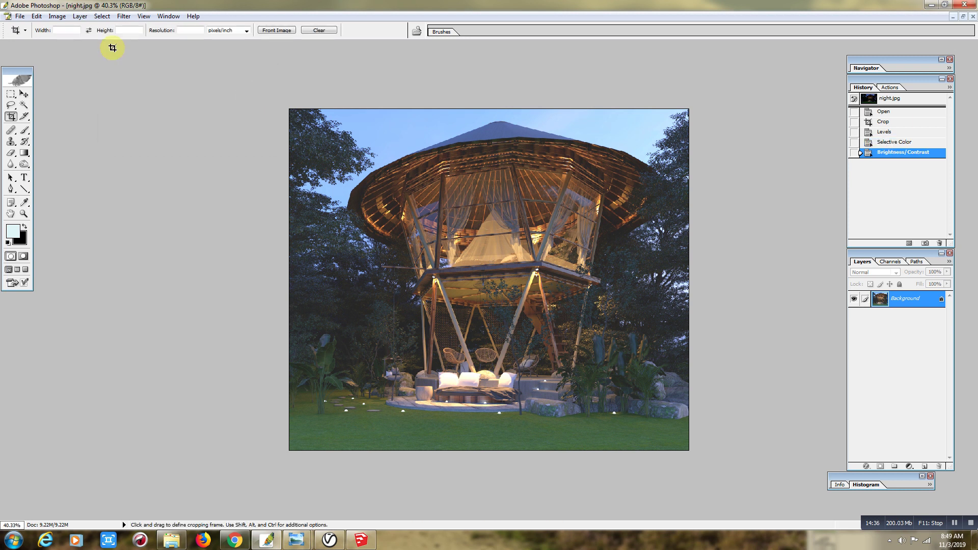
click(57, 16)
mouse_move(80, 43)
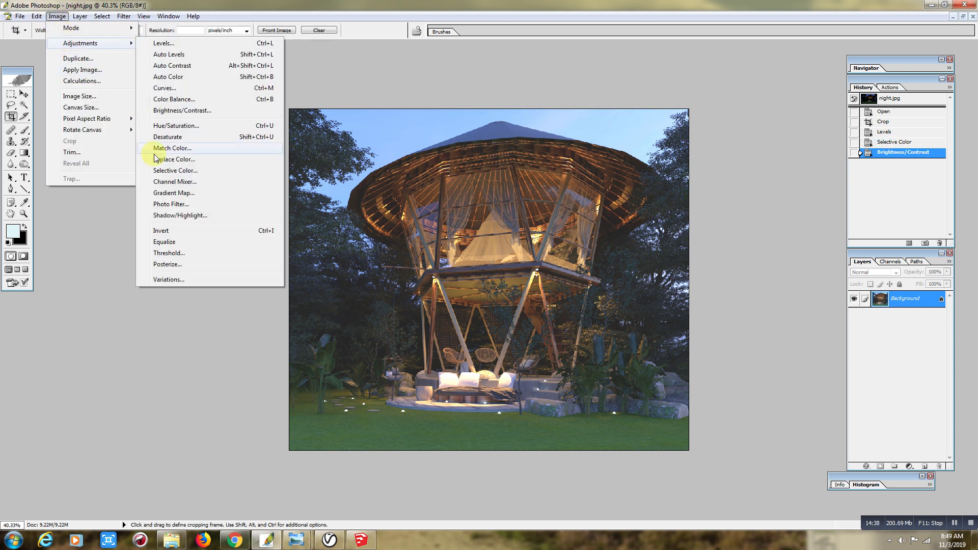
click(172, 159)
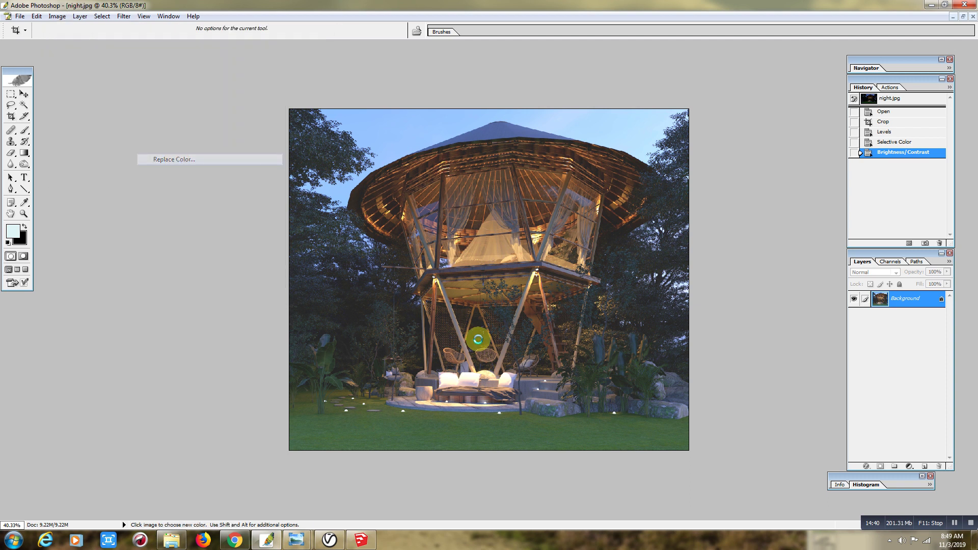
click(501, 423)
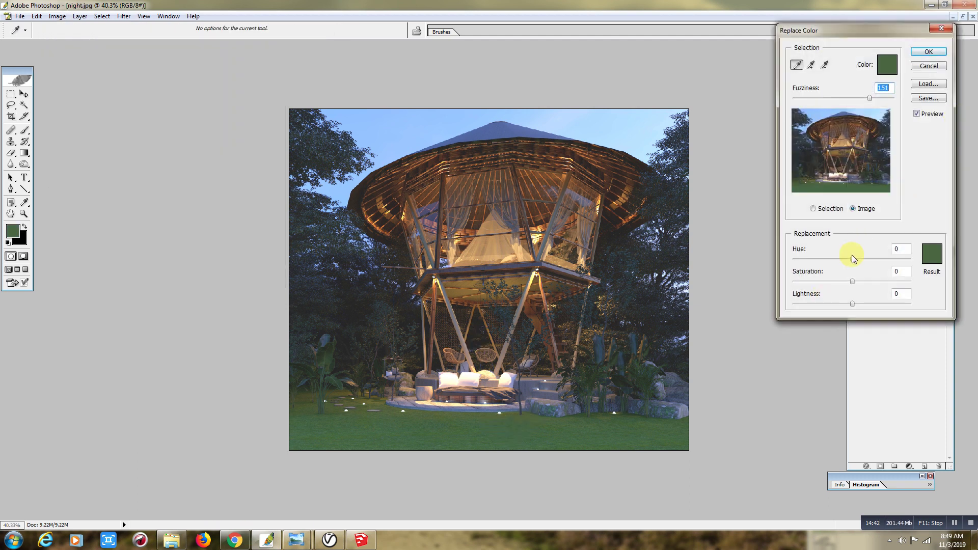
drag(850, 261, 847, 262)
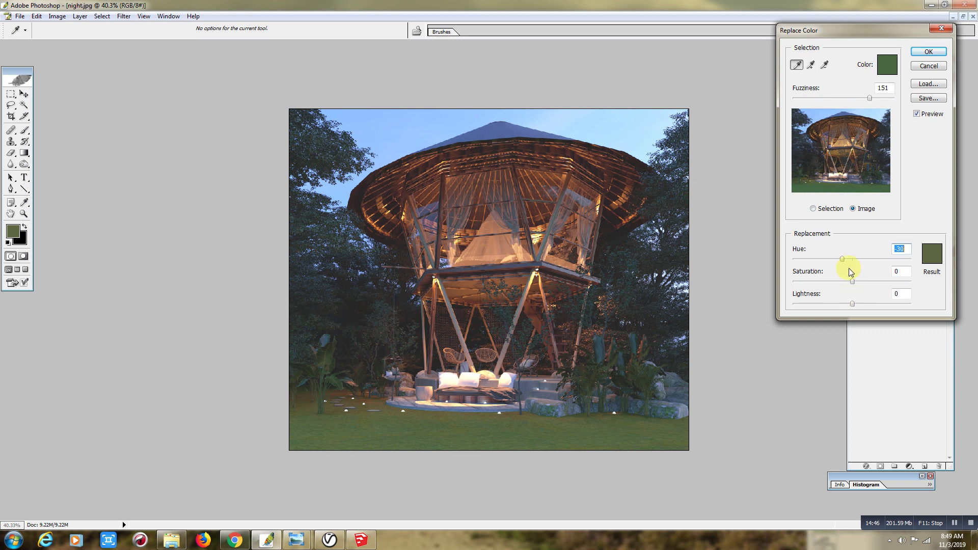
drag(845, 259, 846, 260)
drag(852, 306, 849, 307)
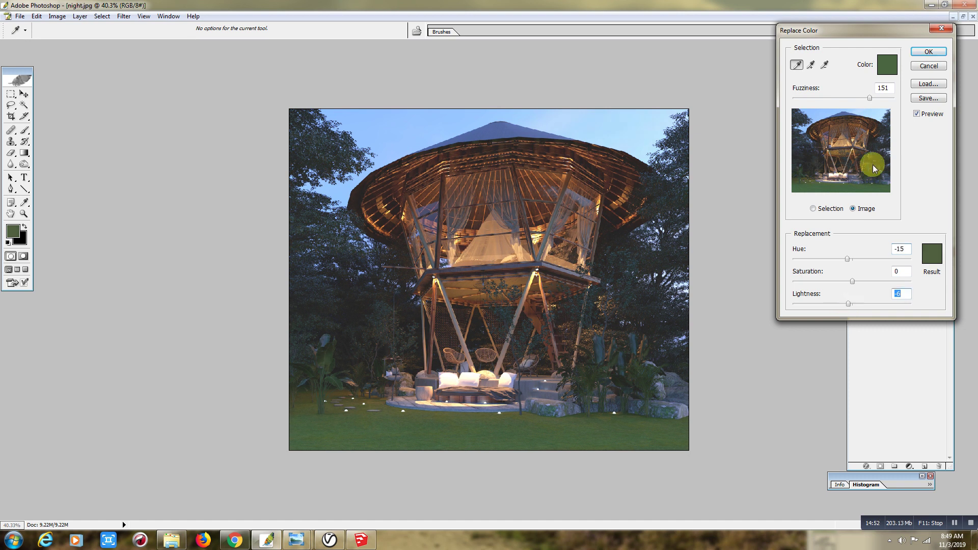
click(928, 52)
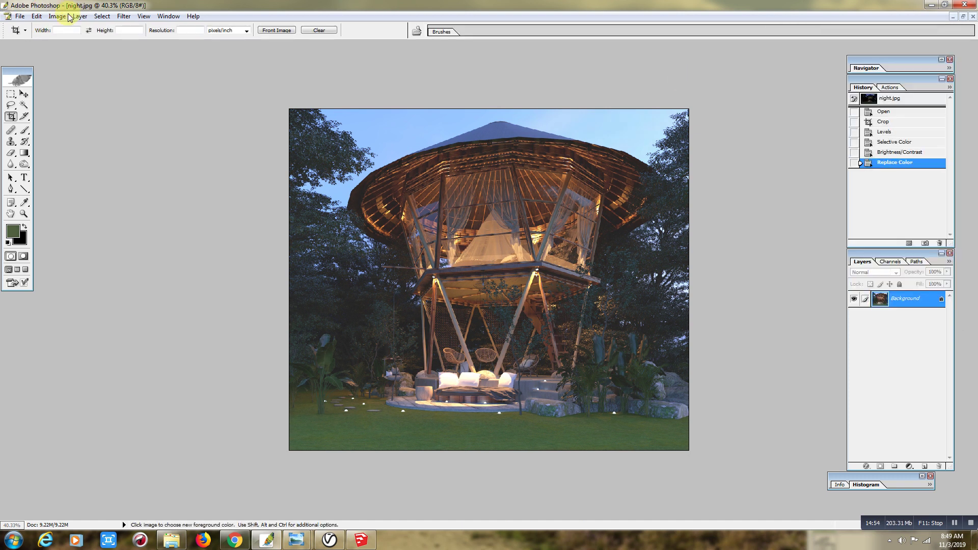
- Apply a Curves midtone lift (input 127, output 135)
click(57, 15)
mouse_move(80, 42)
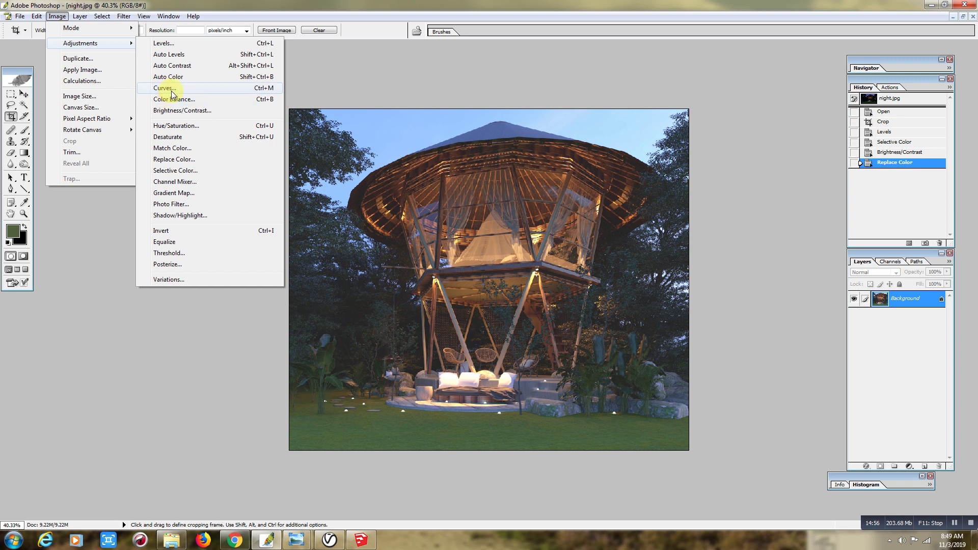
click(164, 89)
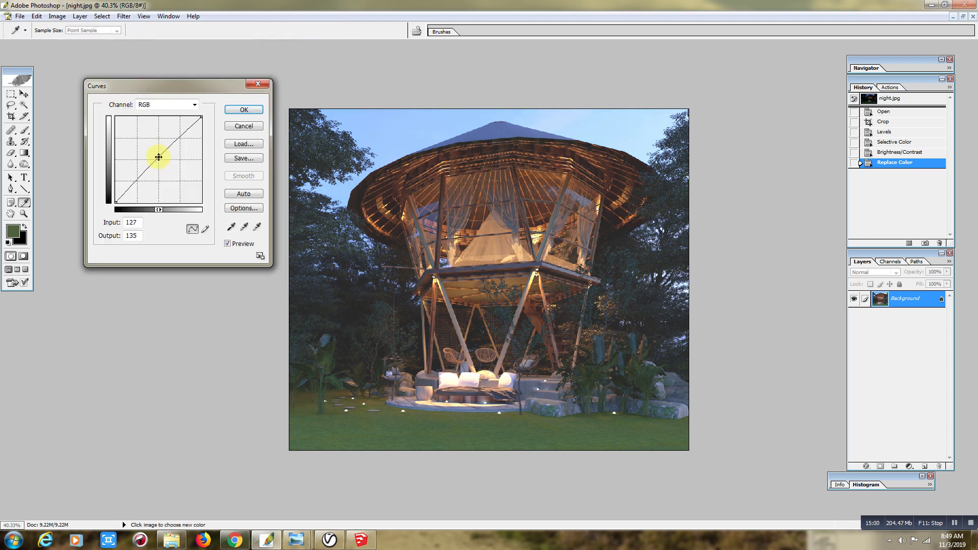
click(257, 109)
key(c)
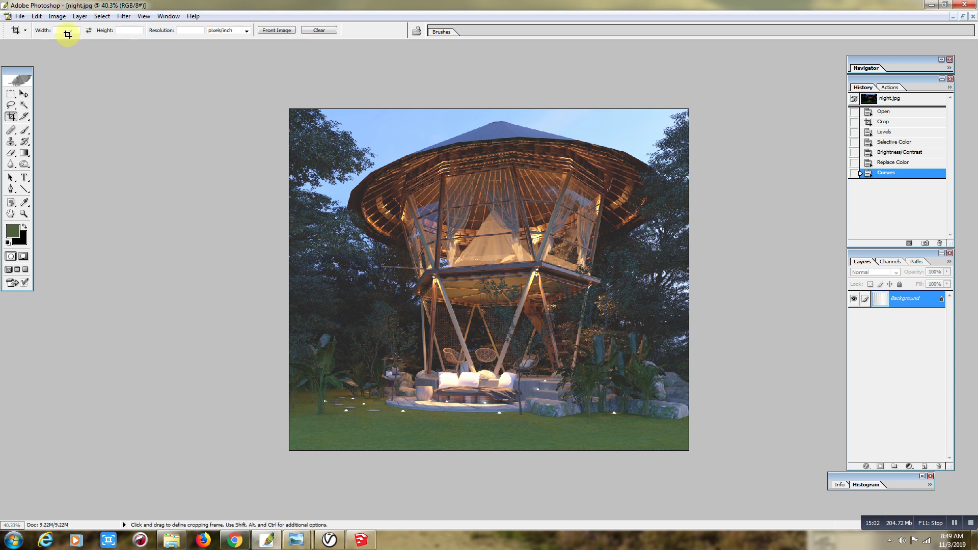
- Raise the brightness by another +6 with Brightness/Contrast
click(57, 15)
mouse_move(80, 43)
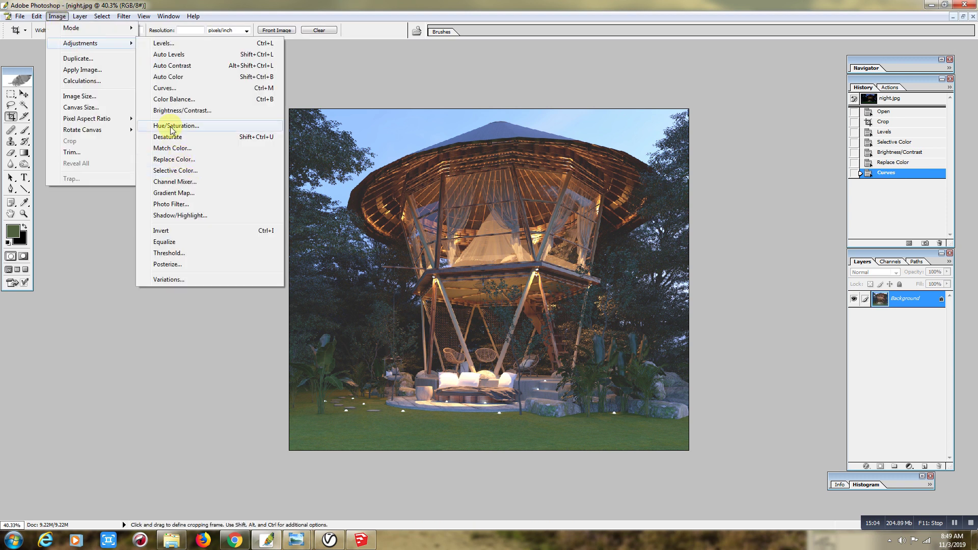
click(173, 110)
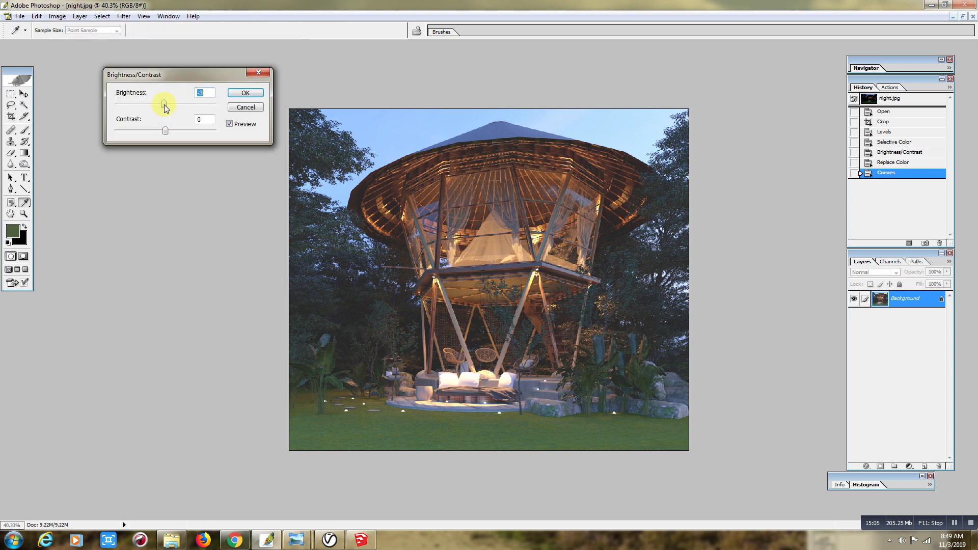
drag(164, 107, 170, 108)
click(245, 93)
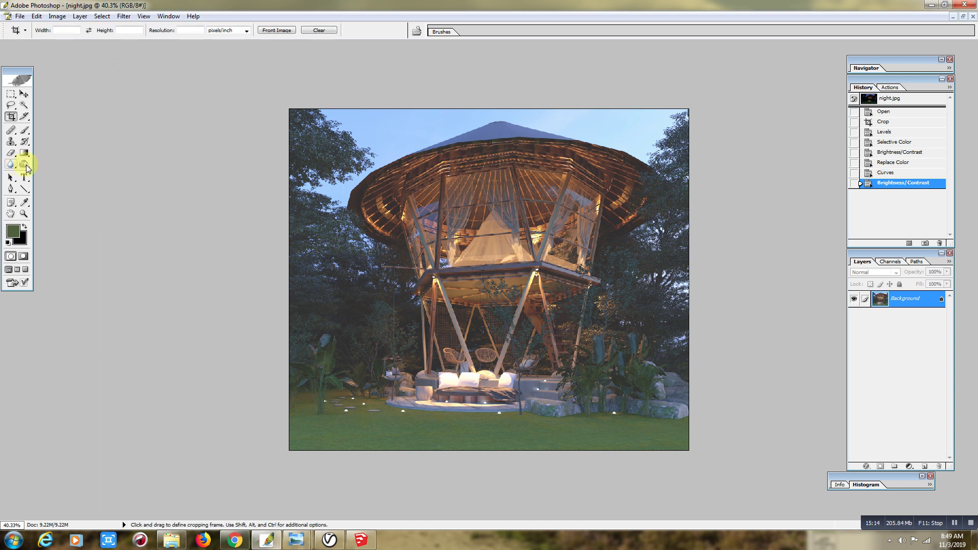
- Burn the lawn along the bottom with several strokes of a size-200 Burn brush
click(26, 166)
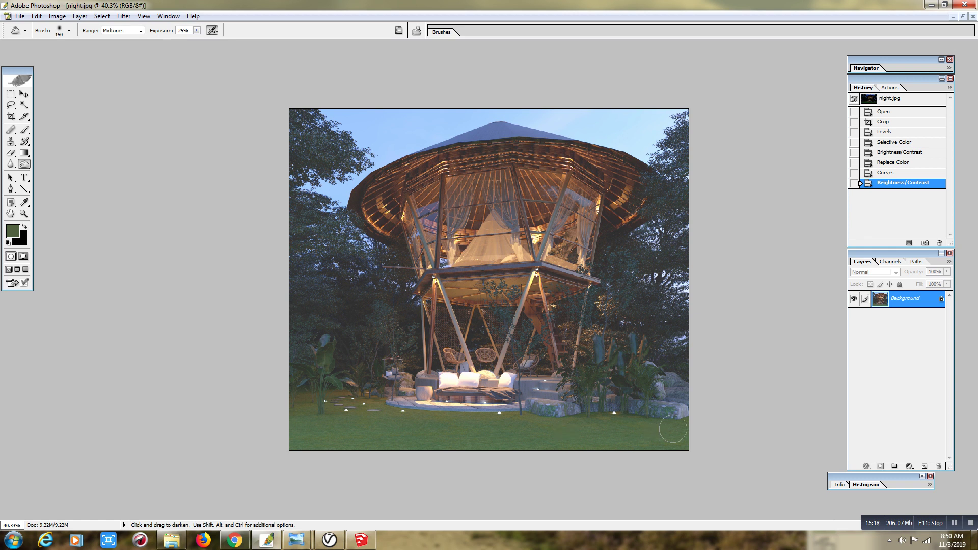
key(bracketright)
key(bracketright)
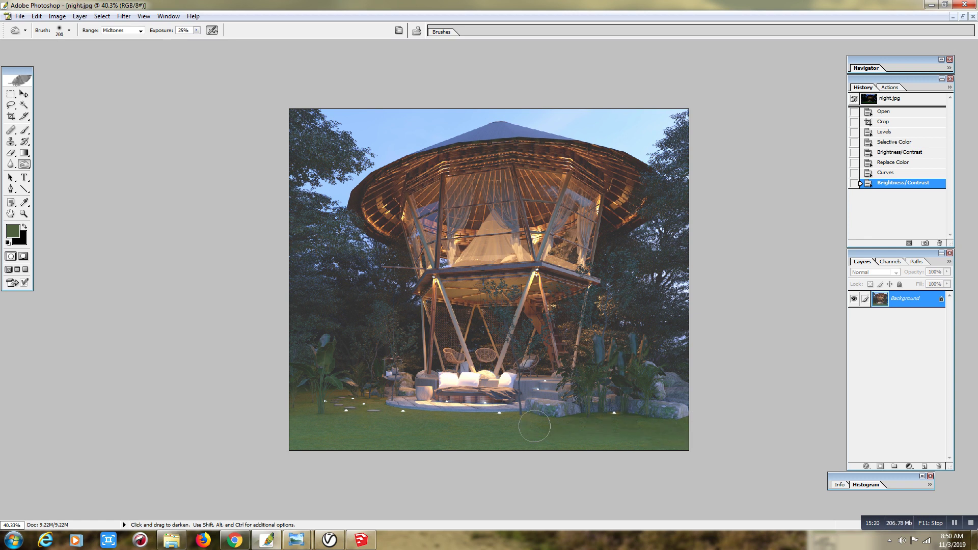
mouse_move(534, 426)
mouse_down()
mouse_move(270, 415)
mouse_move(447, 444)
mouse_move(709, 448)
mouse_up()
drag(649, 436, 244, 441)
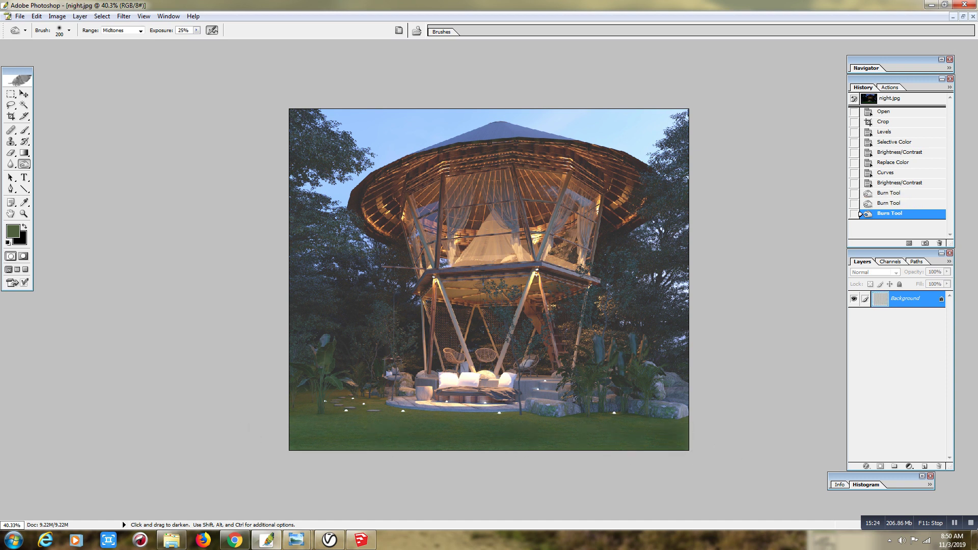
drag(411, 434, 311, 417)
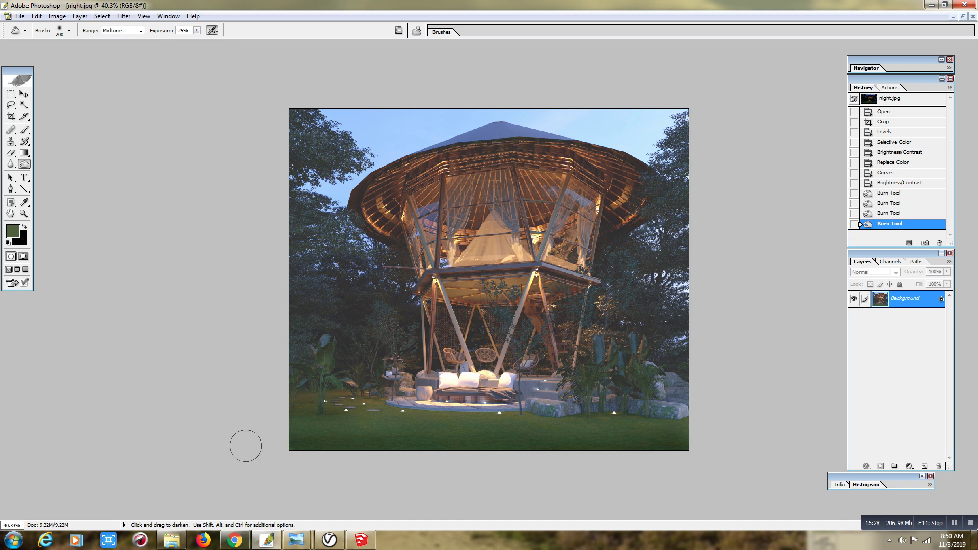
drag(607, 460, 738, 454)
key(ctrl+minus)
key(ctrl+minus)
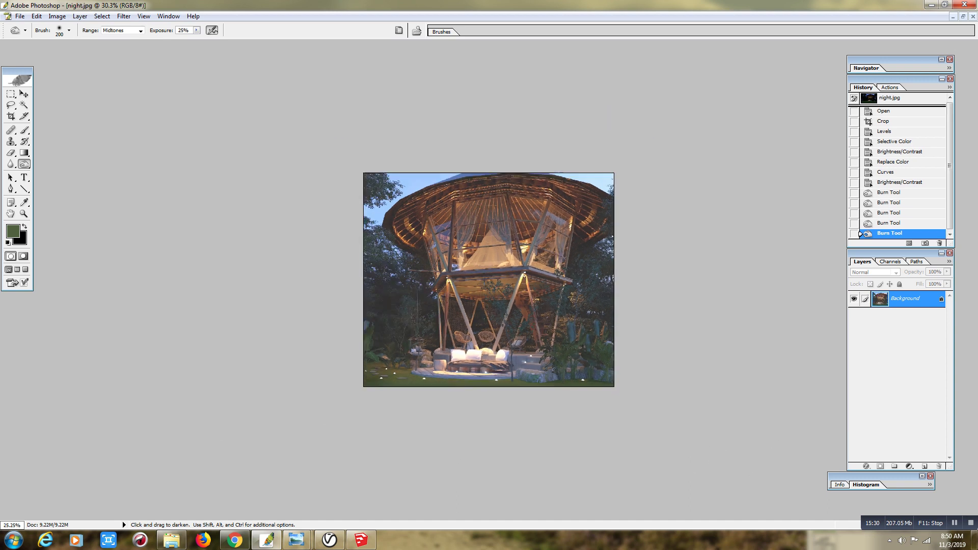
key(ctrl+plus)
key(ctrl+plus)
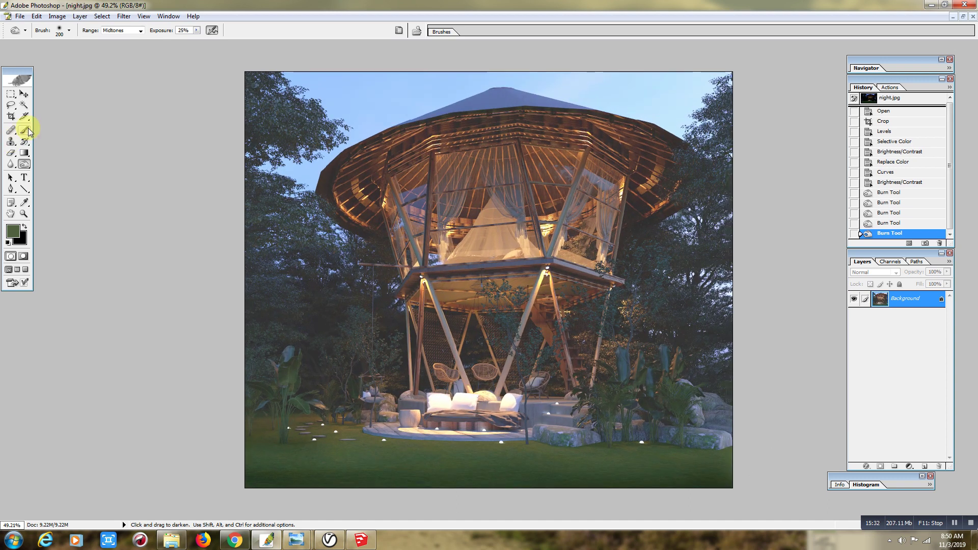
- Choose the Brush Tool with a light warm orange foreground colour
click(24, 131)
click(441, 31)
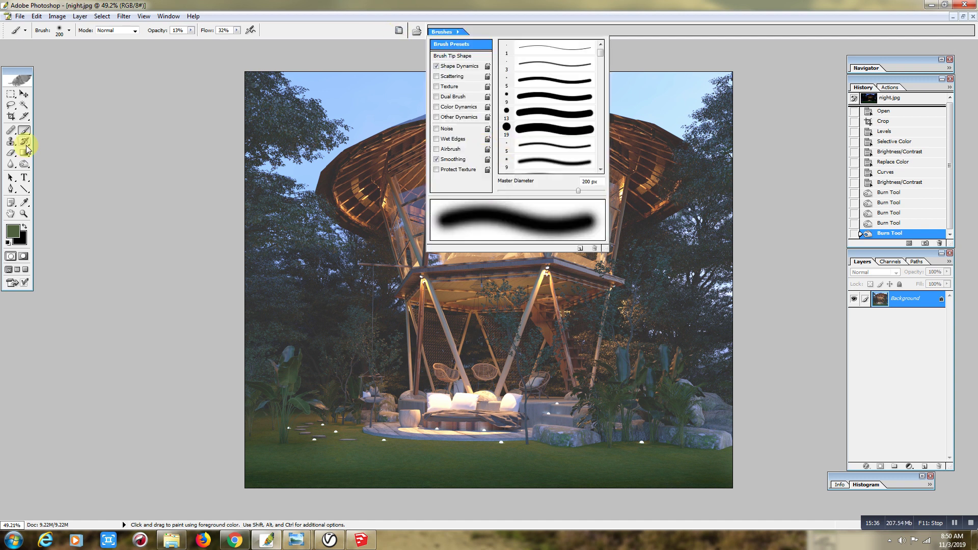
click(104, 134)
click(13, 230)
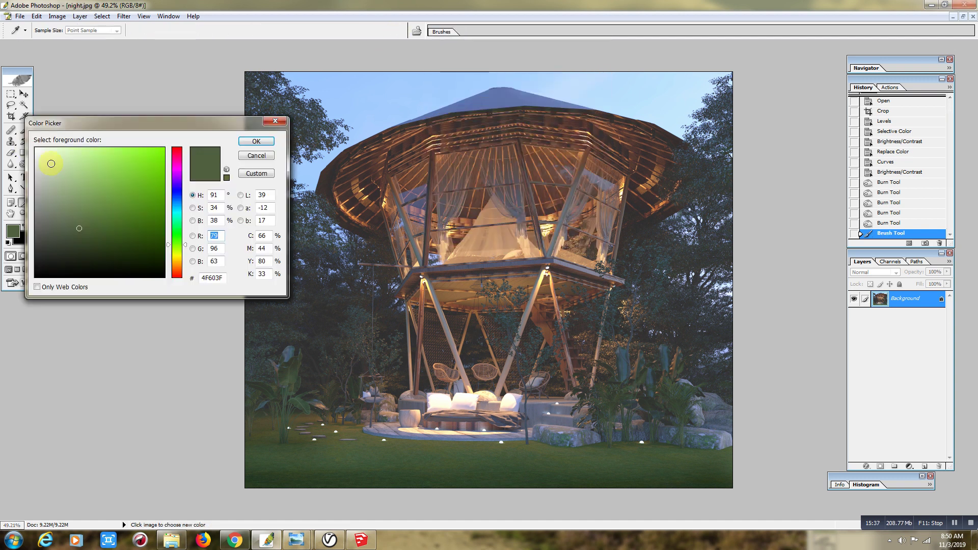
drag(48, 164, 31, 136)
click(247, 142)
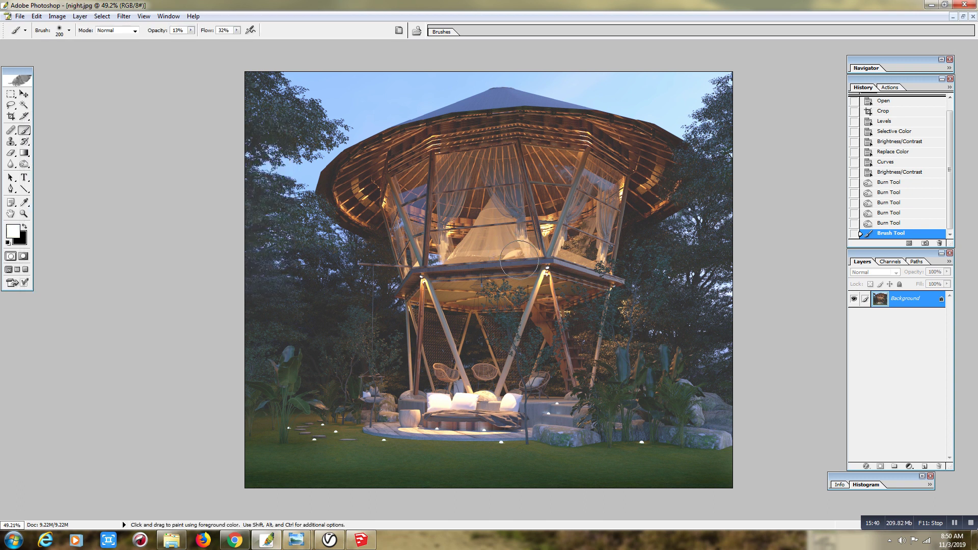
click(12, 235)
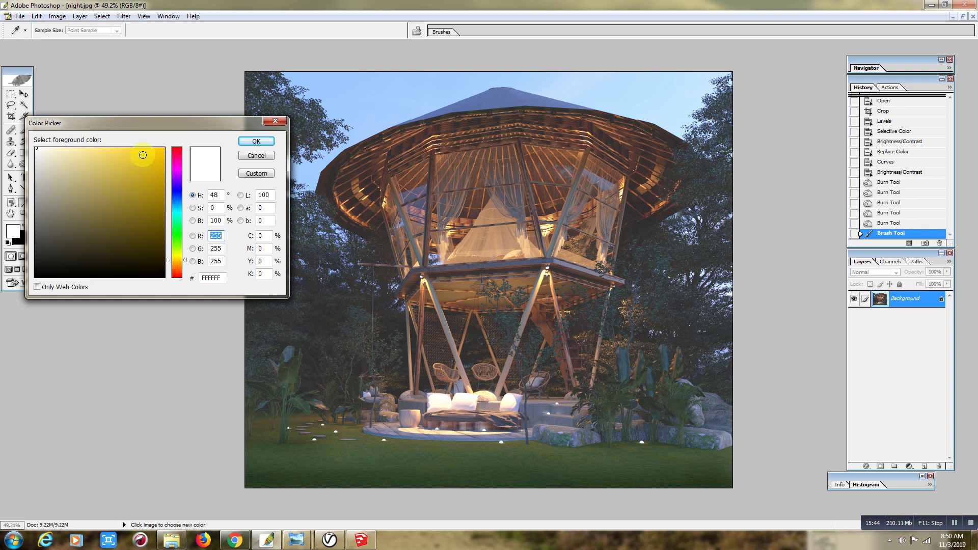
click(180, 263)
click(135, 150)
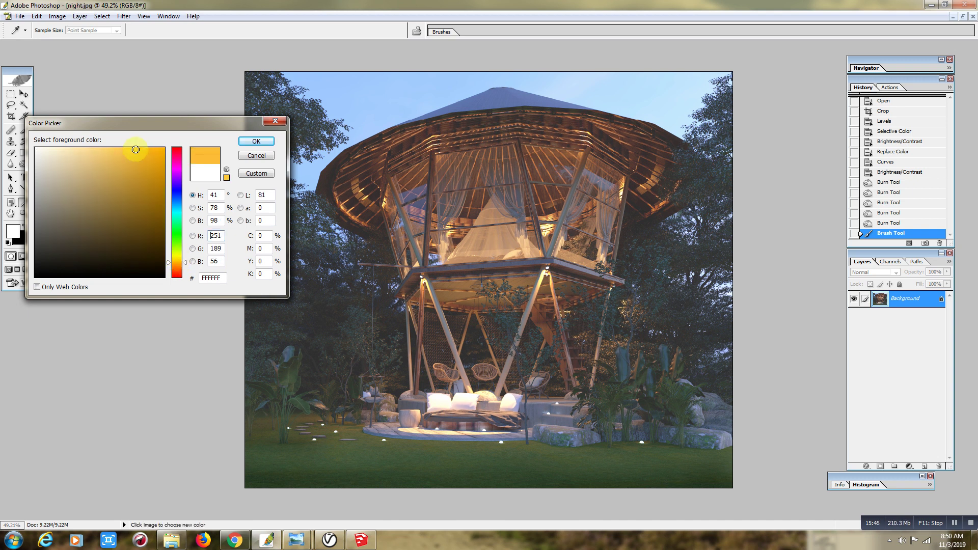
click(256, 141)
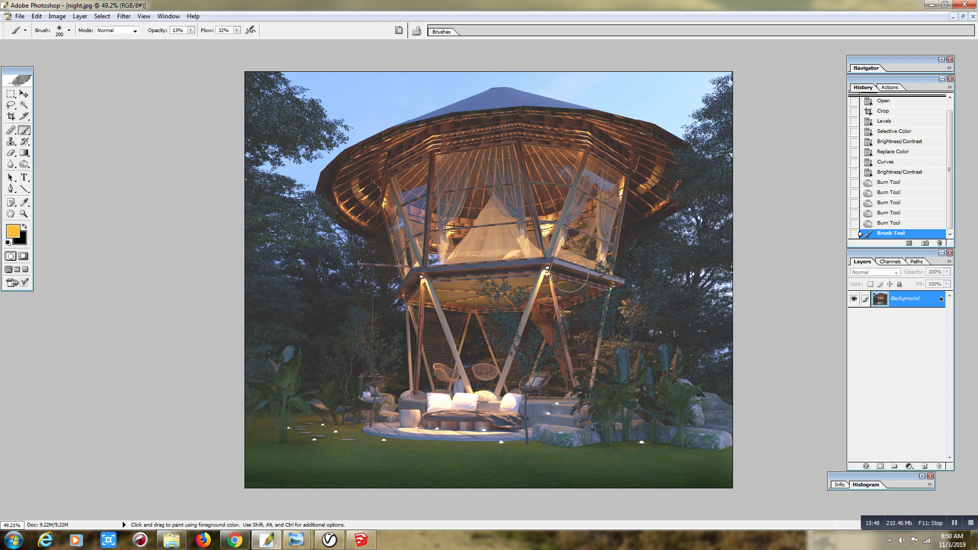
- Dab warm orange glow onto the lamps under the platform with a smaller brush
key(bracketleft)
key(bracketleft)
click(548, 271)
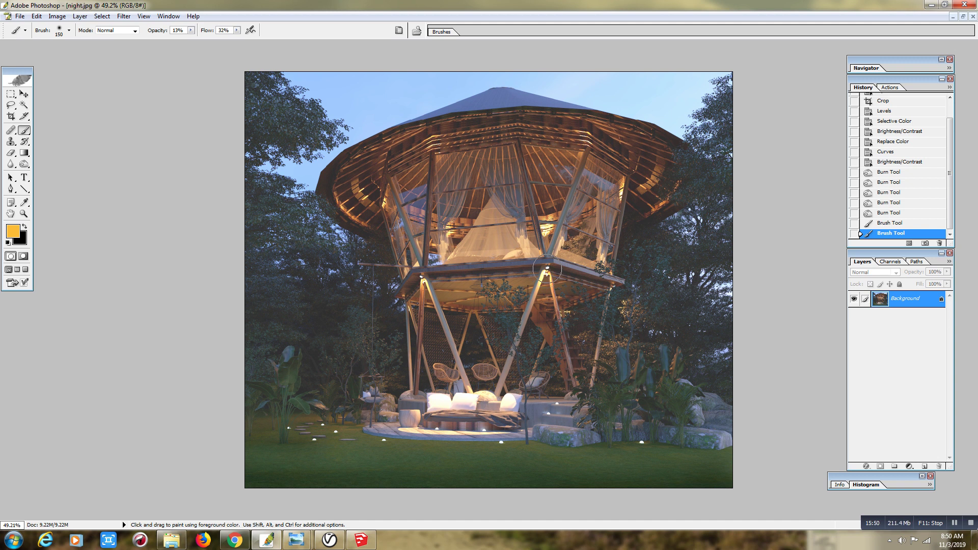
alt+scroll(548, 271, up, 2)
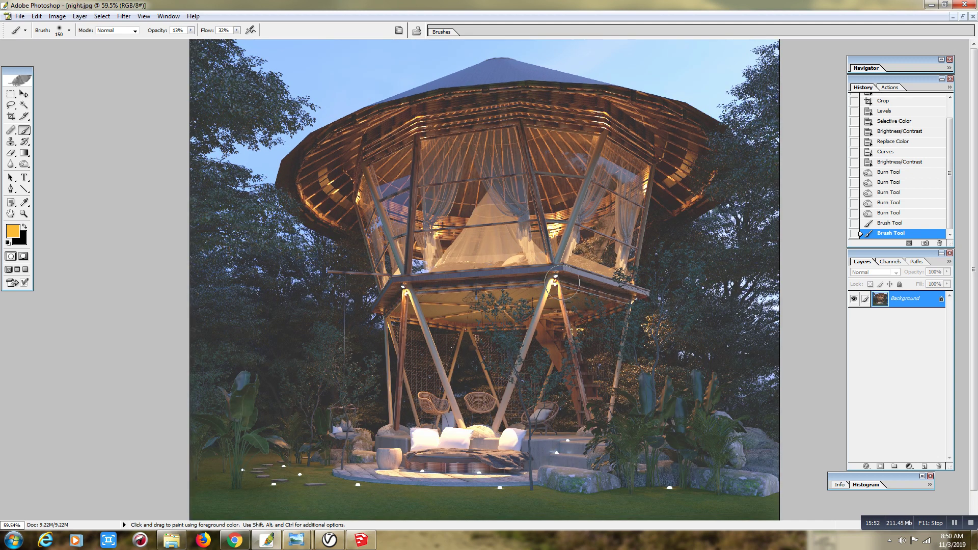
click(556, 279)
click(556, 279)
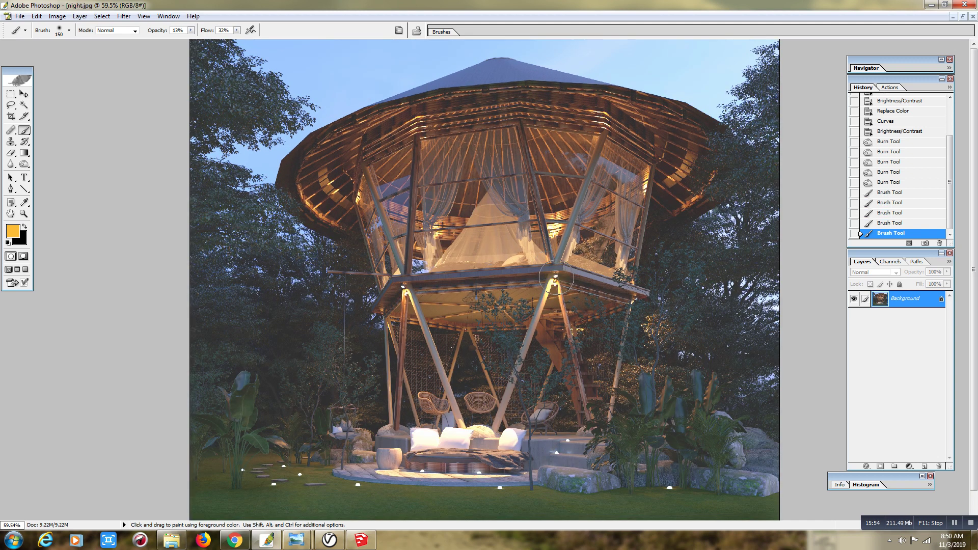
- Set brush opacity to 45% and size 90, then paint glows on the platform lamps
click(191, 30)
drag(192, 32, 207, 40)
click(401, 285)
key(bracketleft)
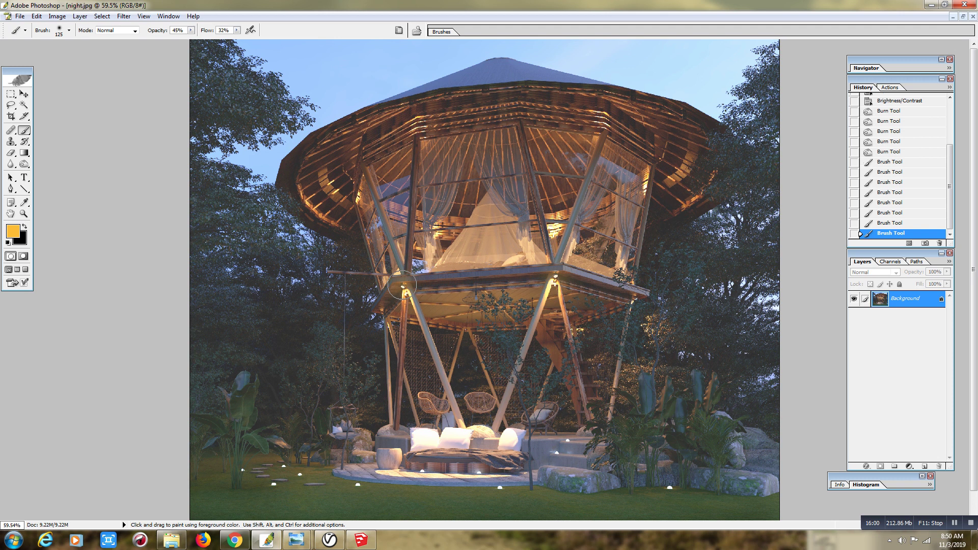
key(bracketleft)
key(bracketleft)
click(636, 301)
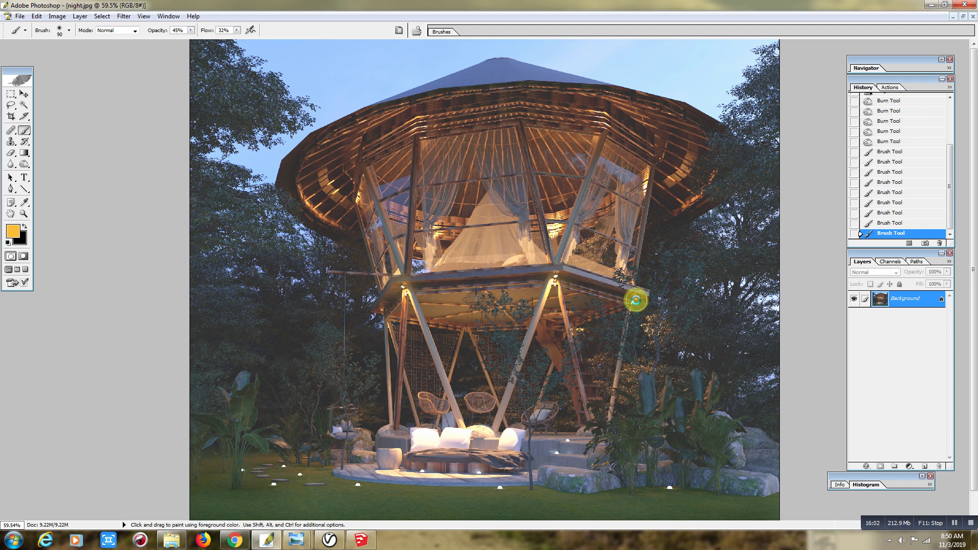
click(556, 277)
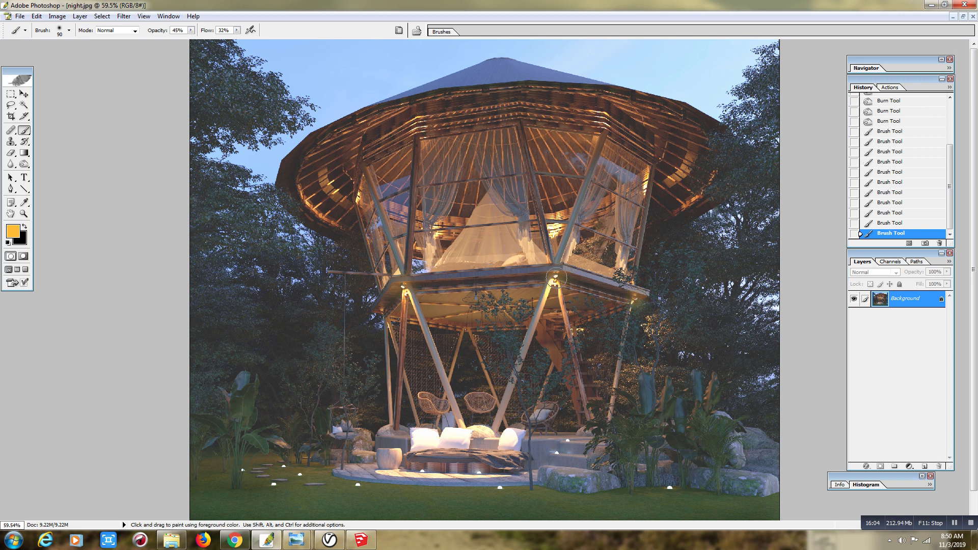
- Paint glows on the seating, stepping-stone and right ground lights, then fit on screen
click(425, 471)
click(356, 485)
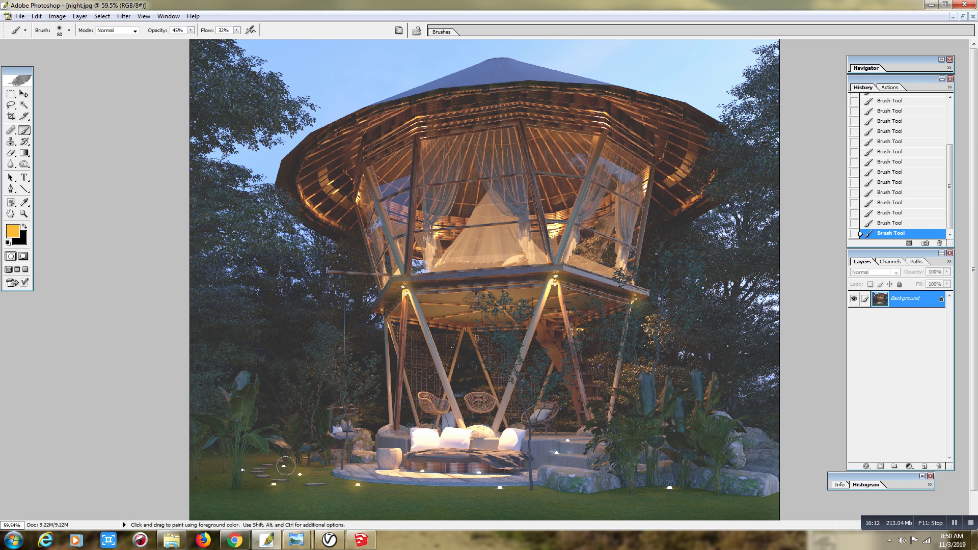
click(244, 470)
click(670, 486)
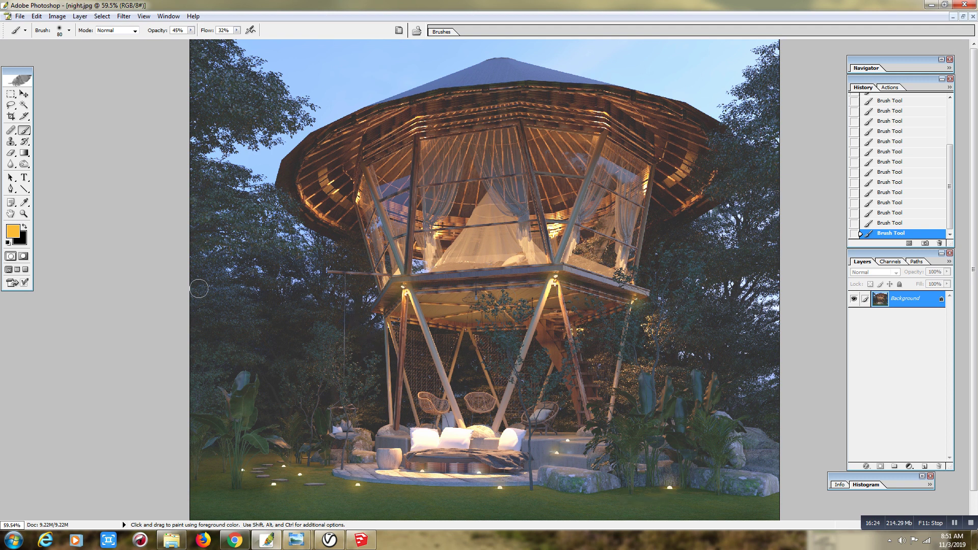
click(23, 213)
right_click(346, 229)
click(367, 243)
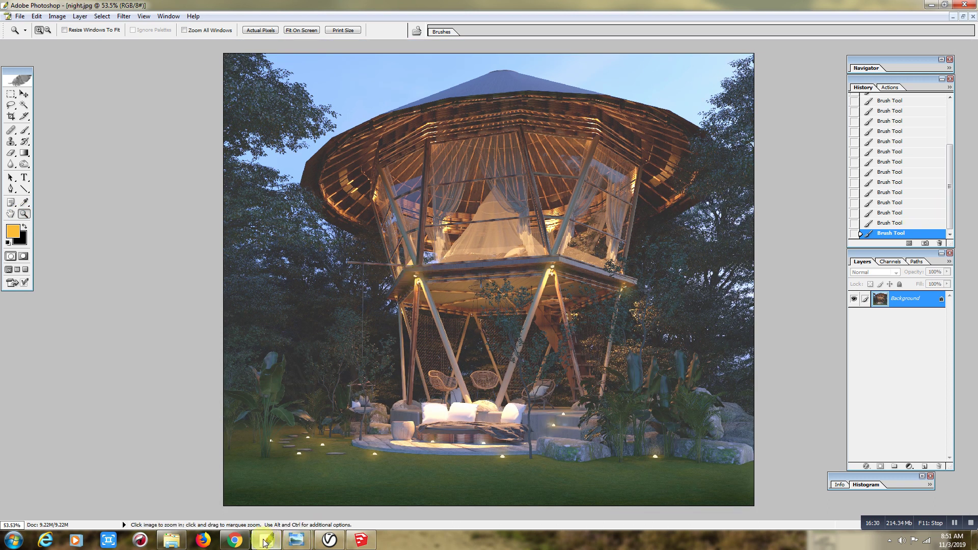
- Open beehive 1 from the final images folder and step forward through the renders
click(172, 540)
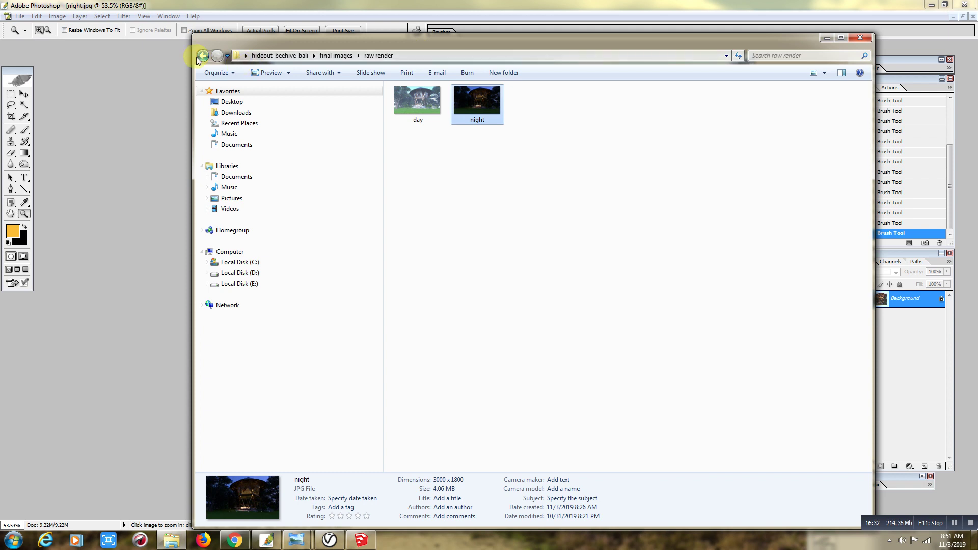
click(202, 56)
double_click(477, 110)
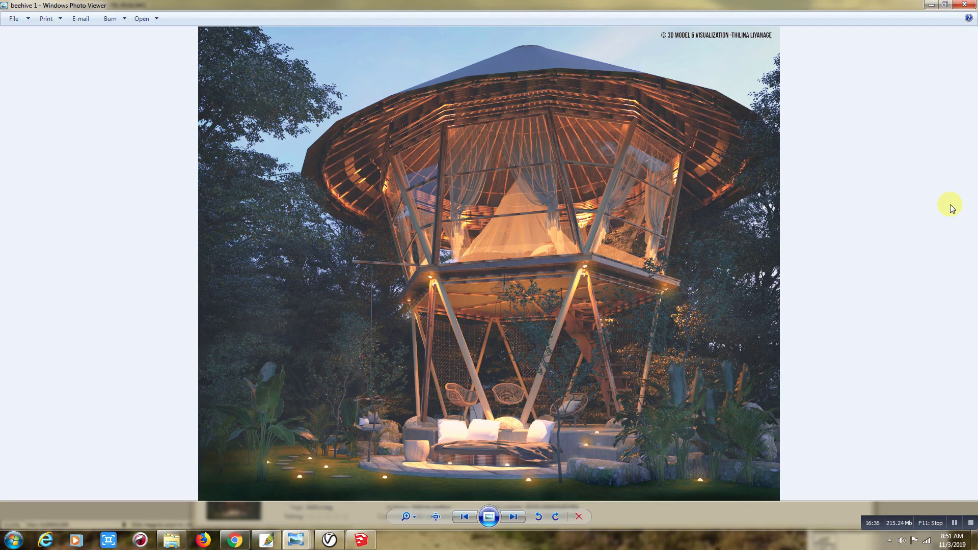
key(Right)
key(Right)
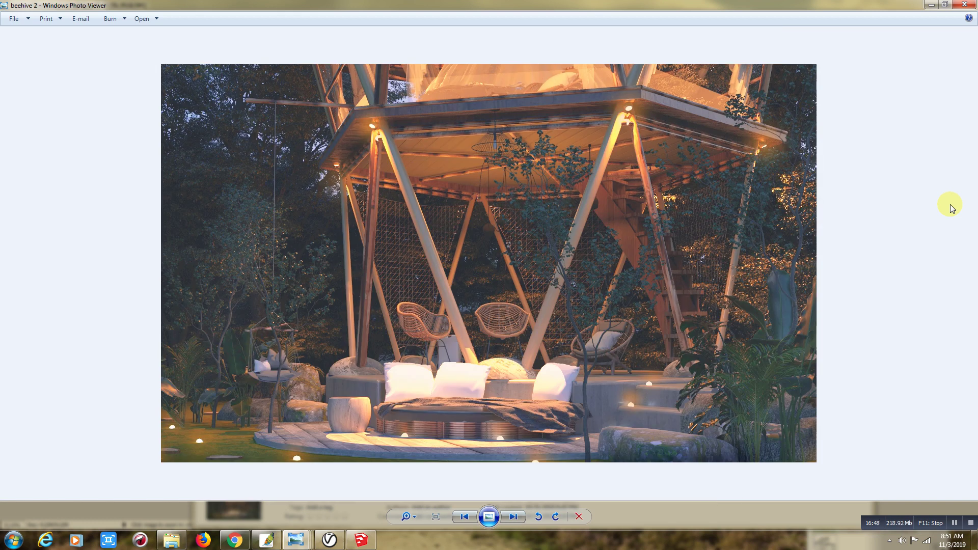
key(Right)
key(Right)
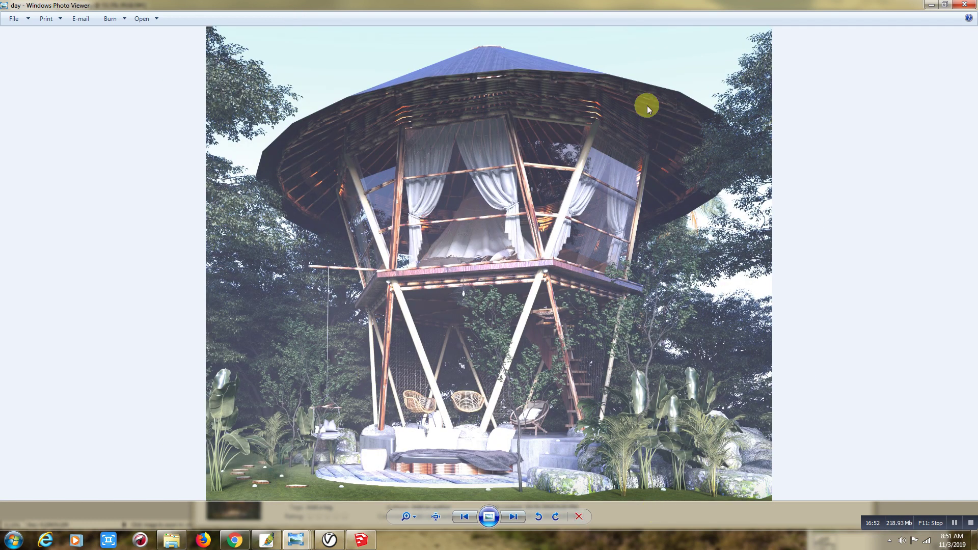
- Turn off Material Override in the V-Ray Asset Editor settings
click(350, 548)
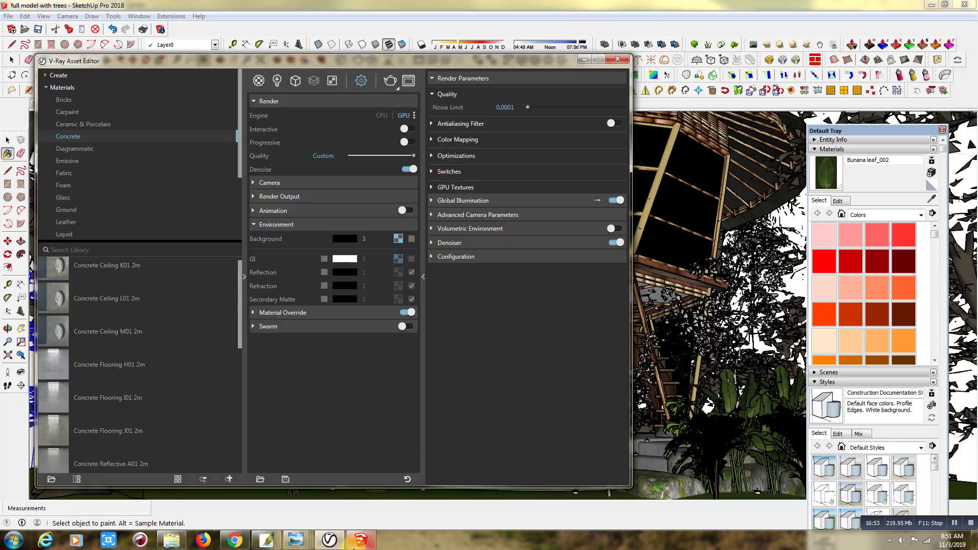
drag(390, 67, 528, 43)
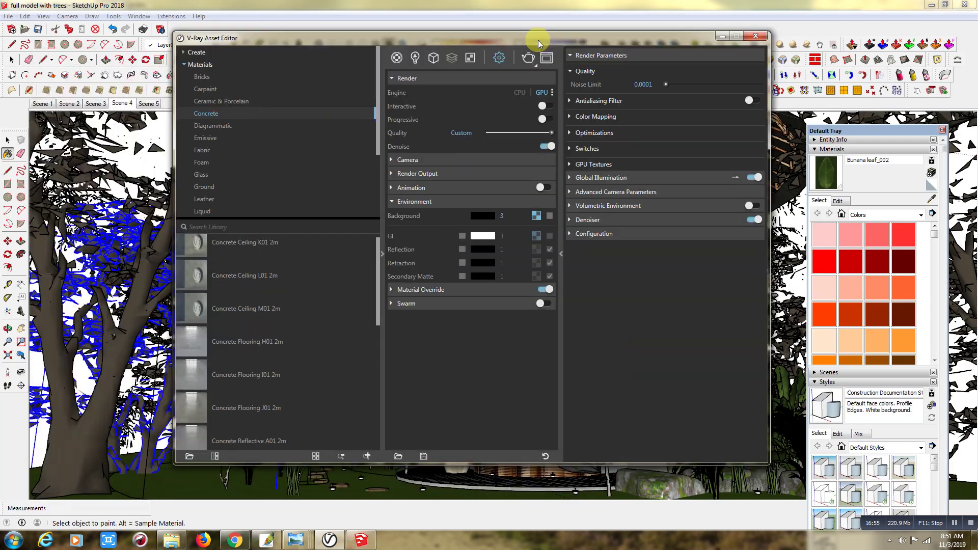
click(414, 60)
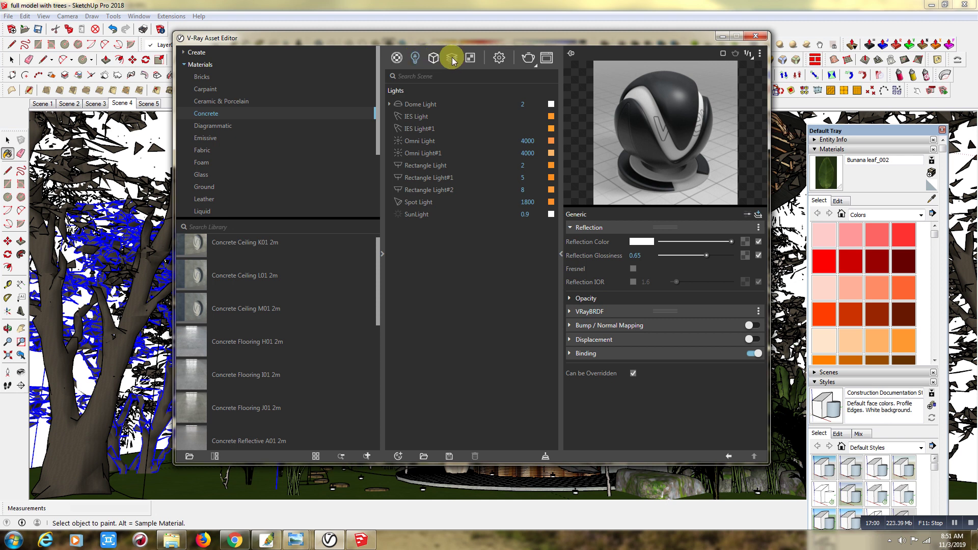
click(500, 59)
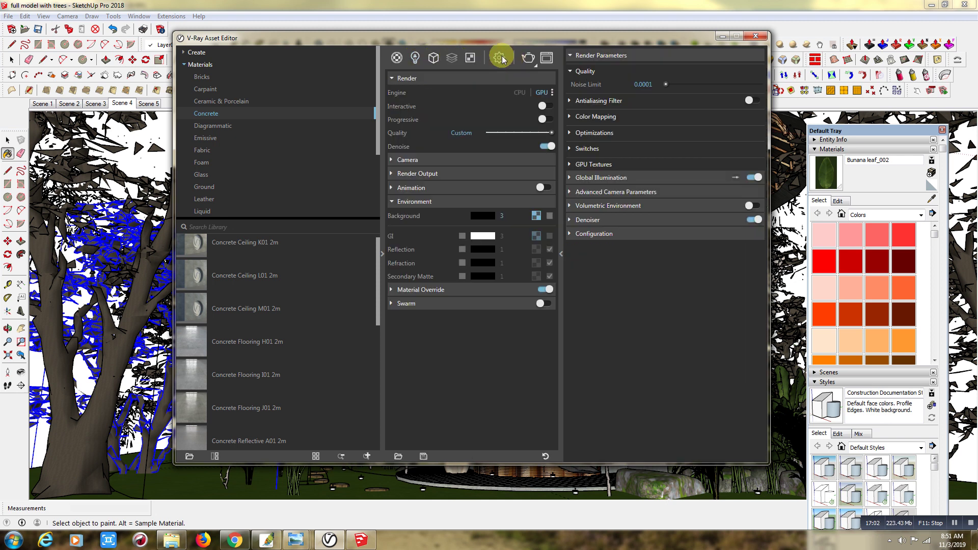
click(545, 289)
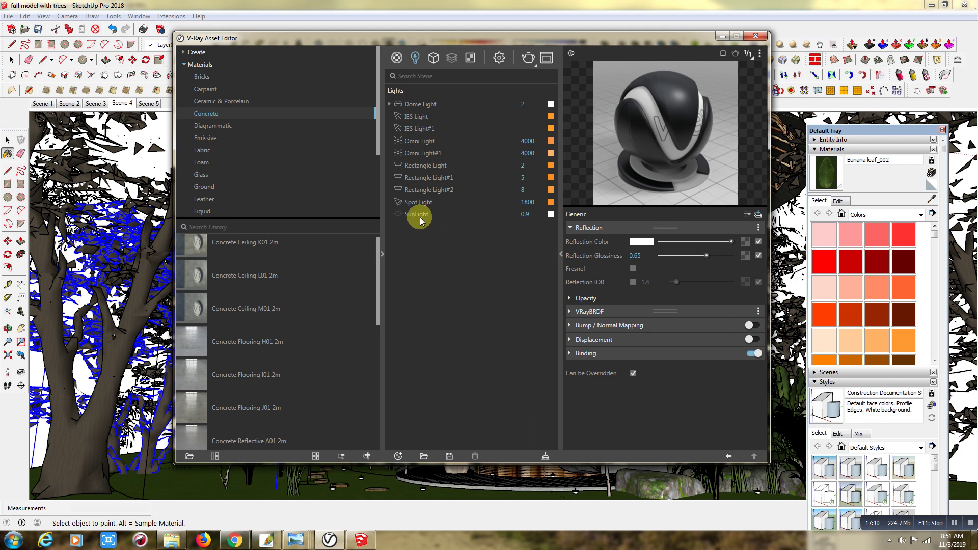
- Enable the SunLight and change the Dome Light texture from Bitmap to Sky
click(419, 215)
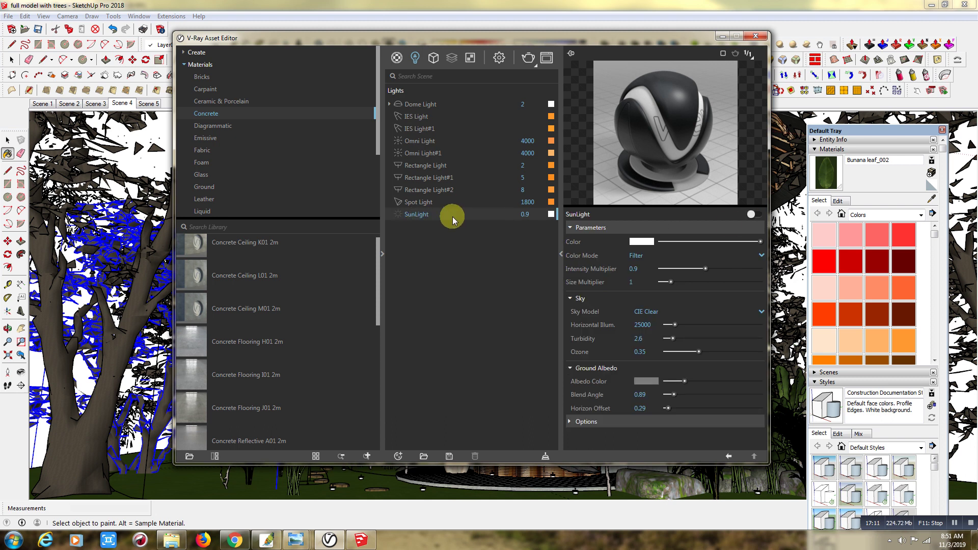
click(751, 216)
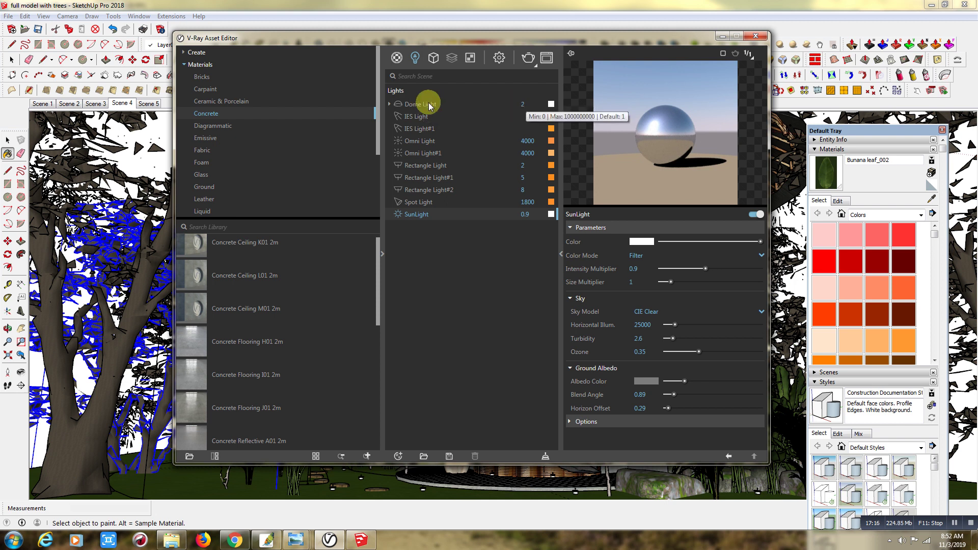
click(509, 105)
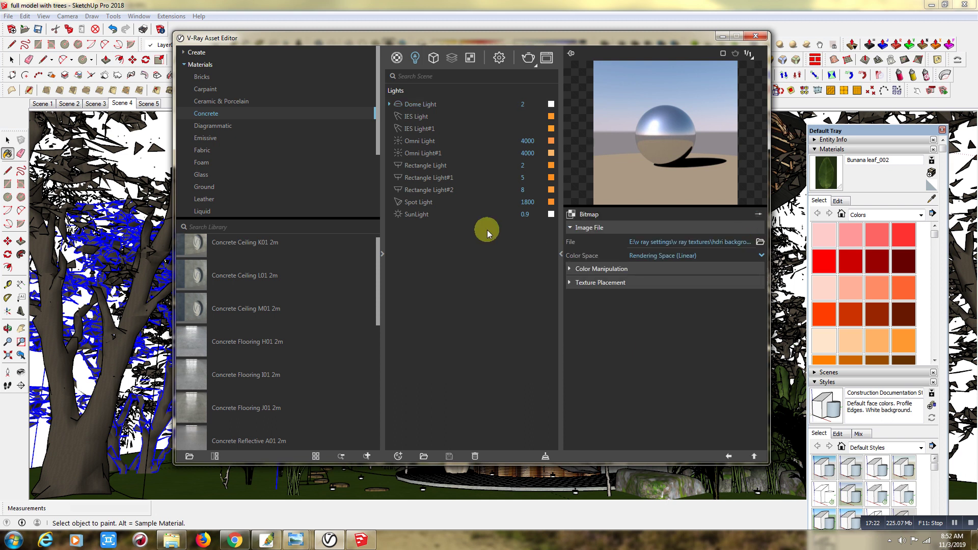
click(571, 213)
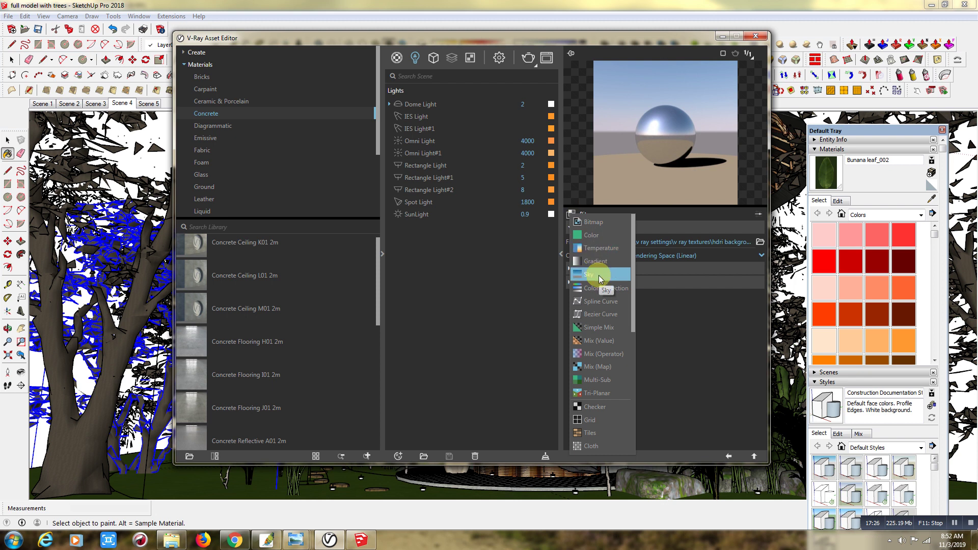
click(586, 222)
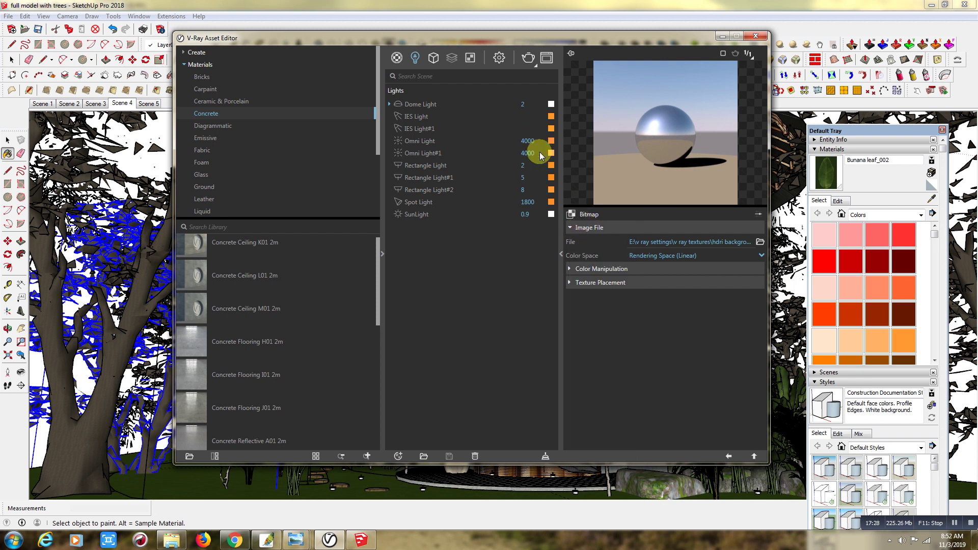
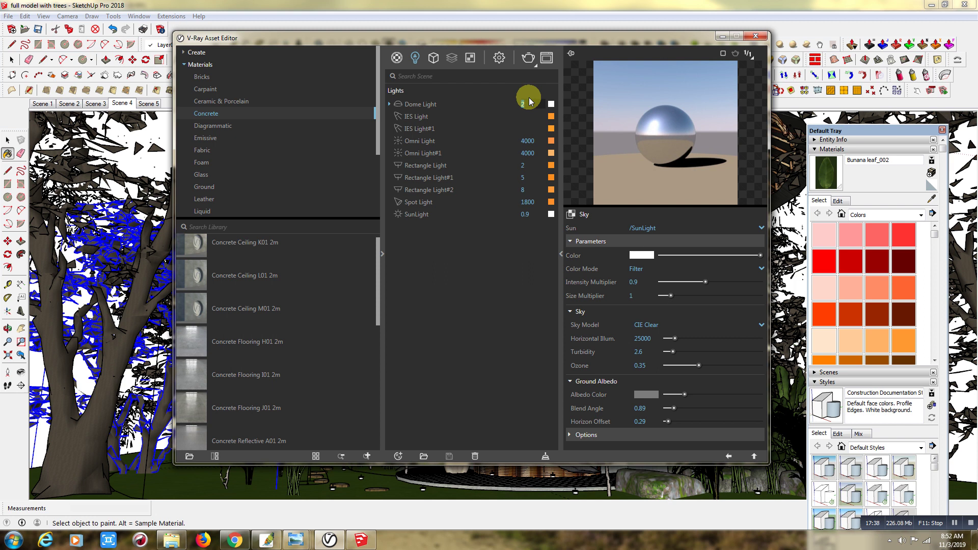
- Lower the Dome Light intensity from 2 to 1, select SunLight, and show the V-Ray render settings
click(528, 103)
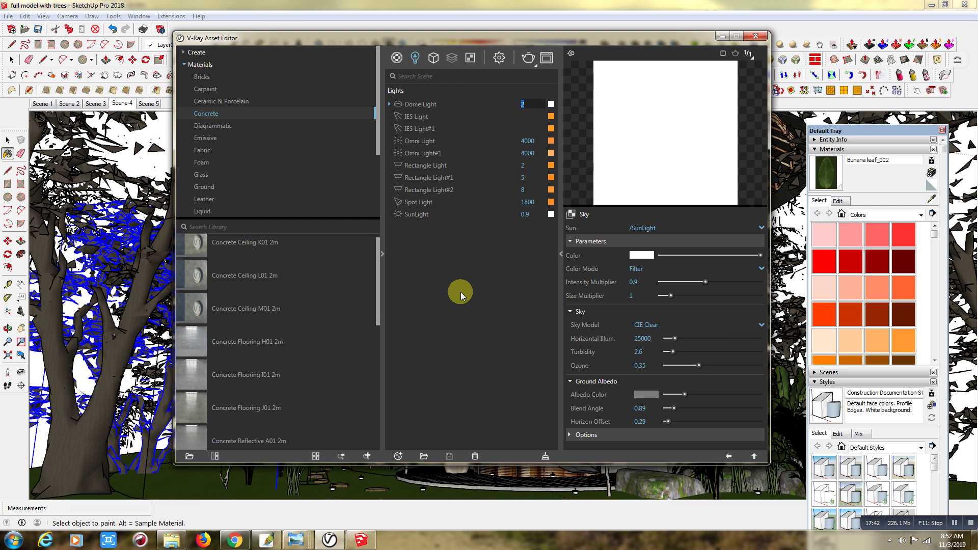
click(461, 291)
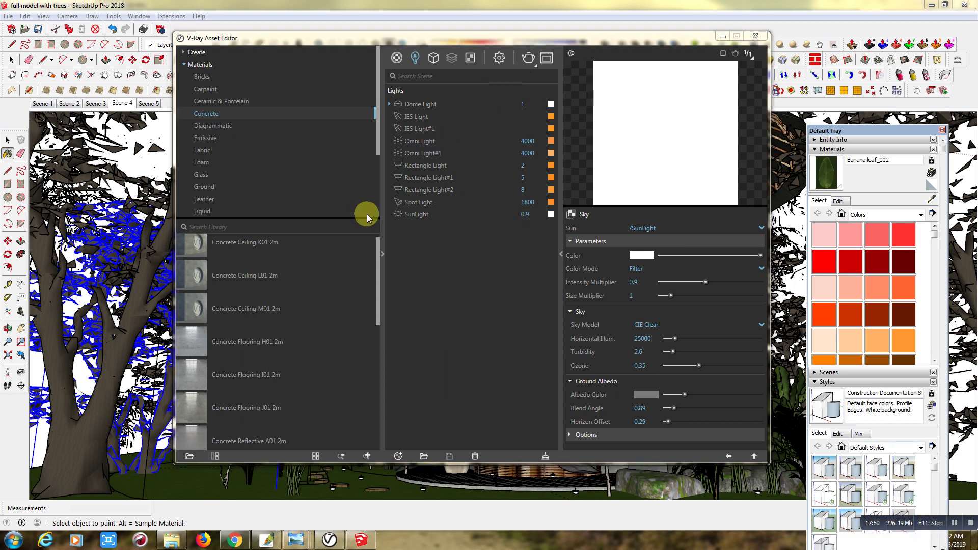
click(411, 214)
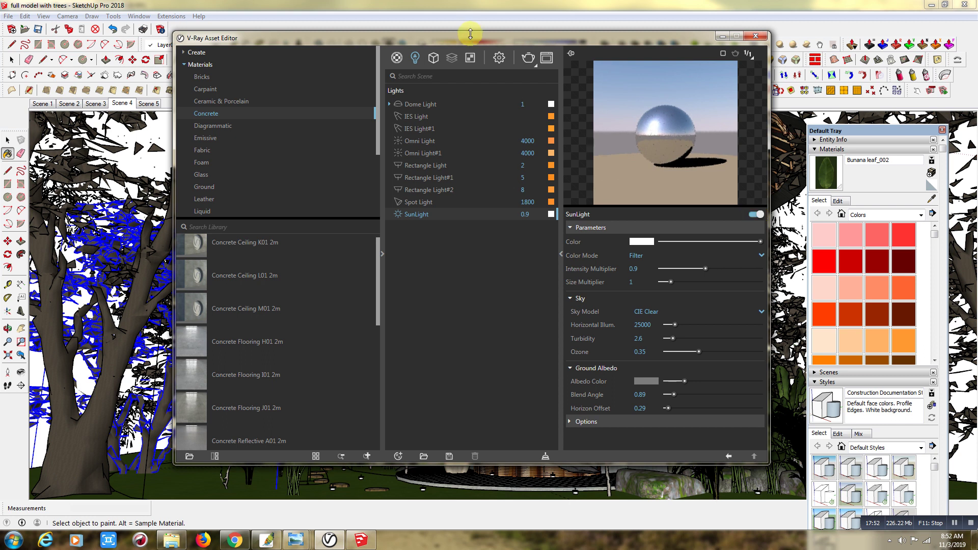
click(499, 57)
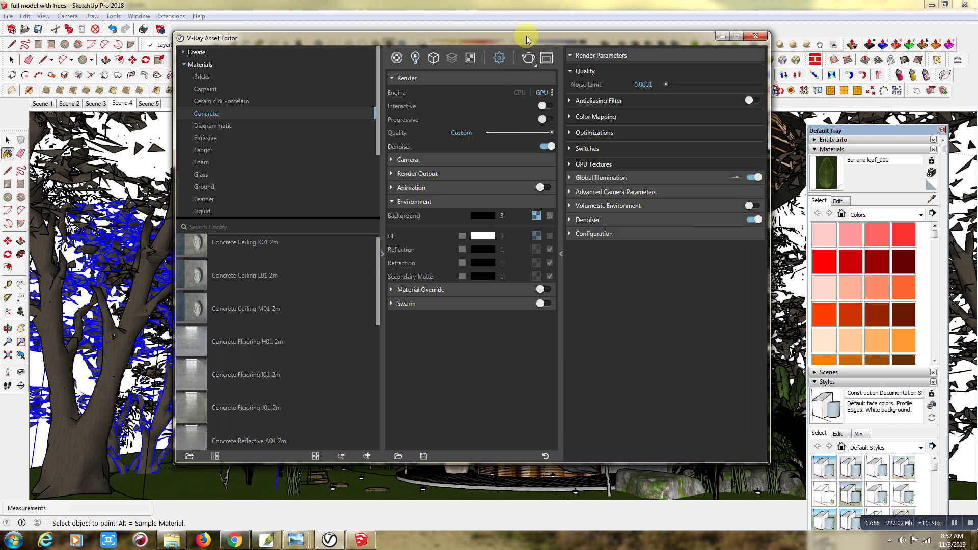
- Expand Render Output and Camera exposure settings, then bring up the 'final images' folder
drag(526, 37, 521, 109)
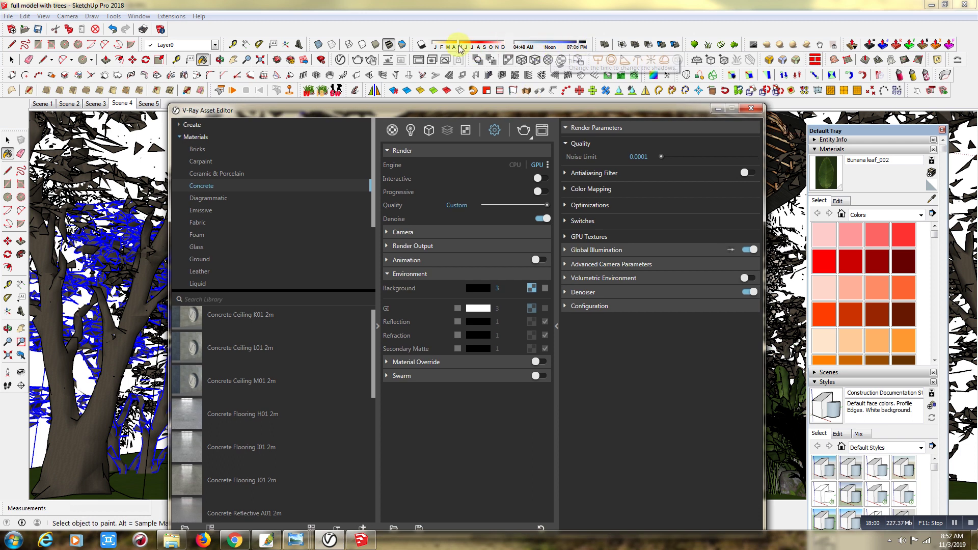
drag(496, 109, 505, 47)
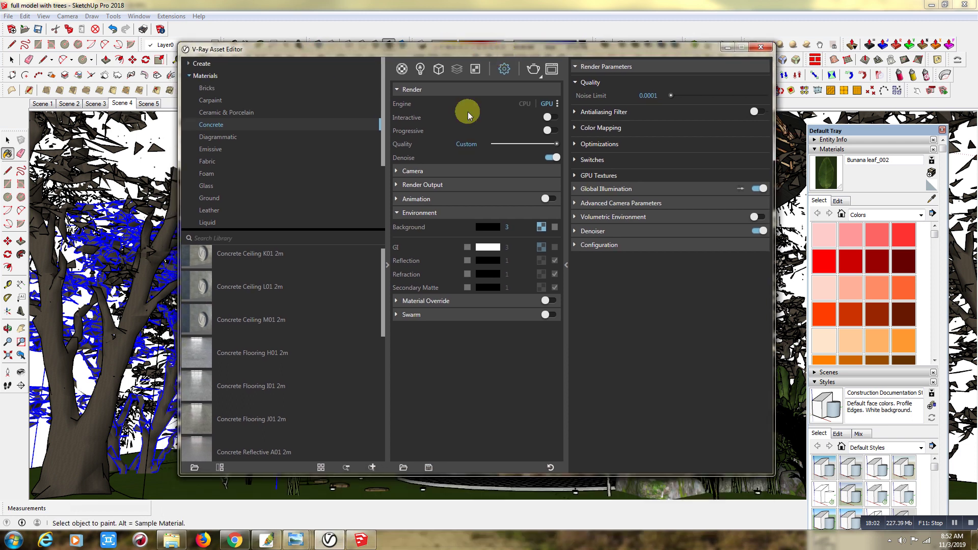
click(421, 186)
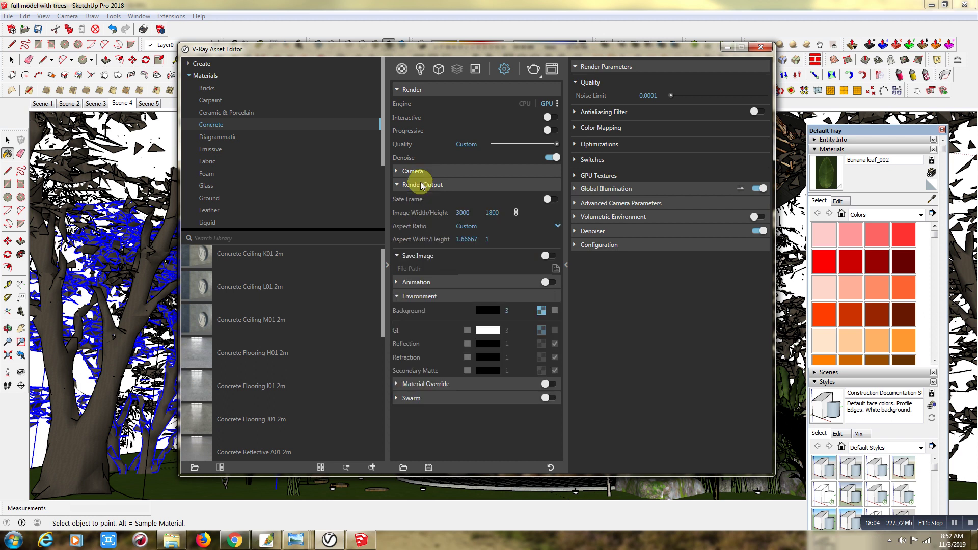
click(421, 186)
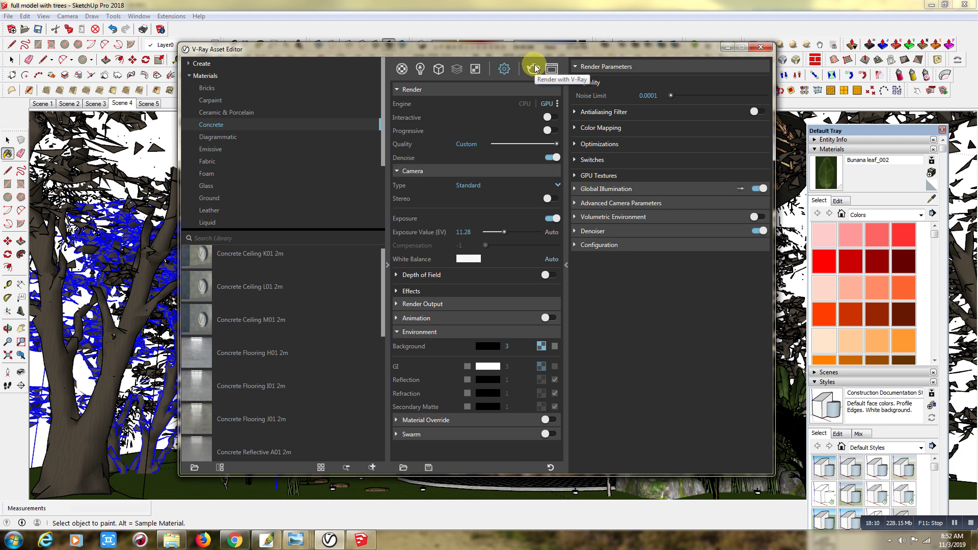
click(171, 540)
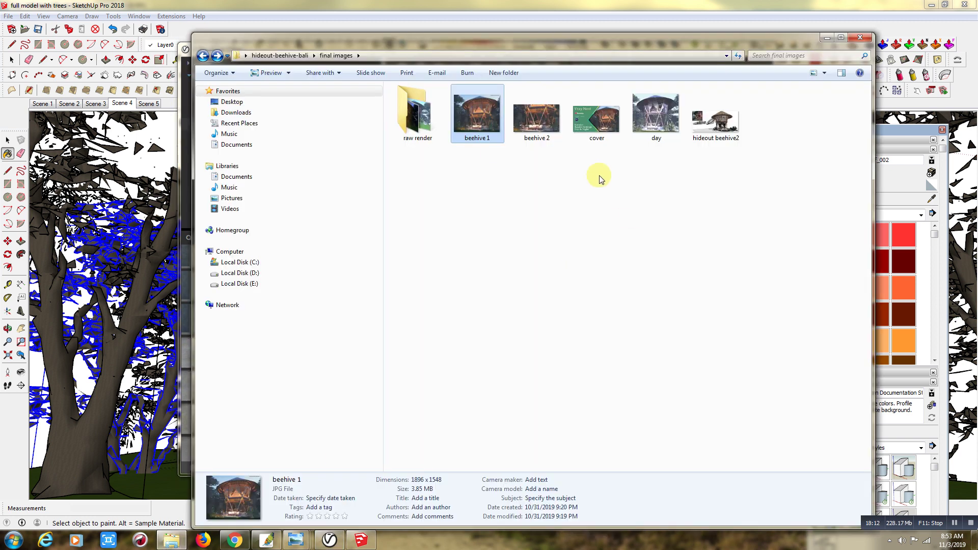
- View the day render from the raw render folder in Photo Viewer, then return to SketchUp
double_click(419, 119)
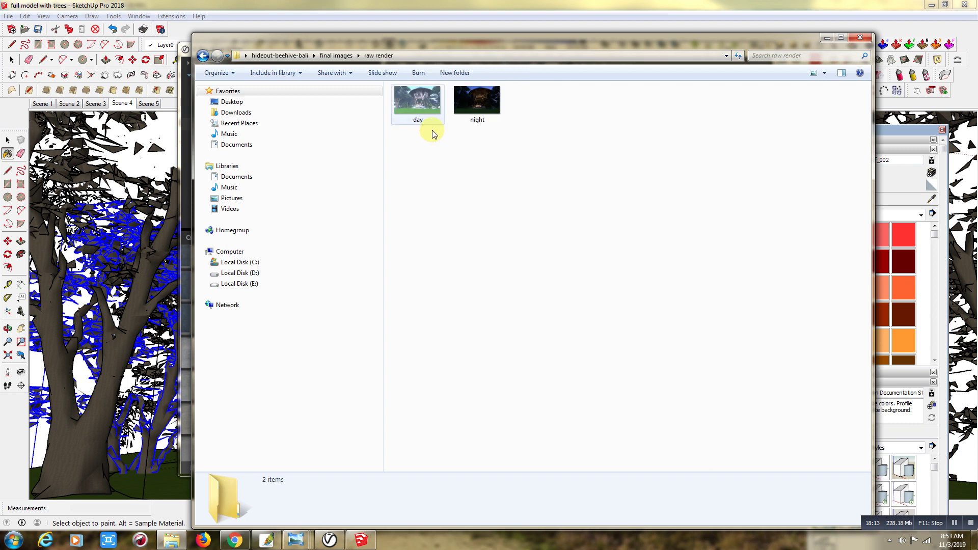
click(429, 103)
double_click(429, 104)
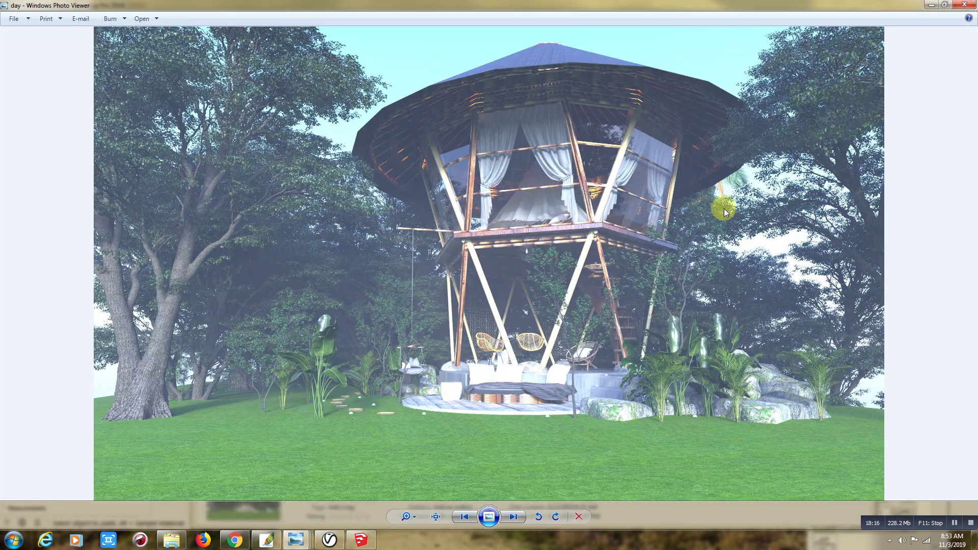
click(361, 540)
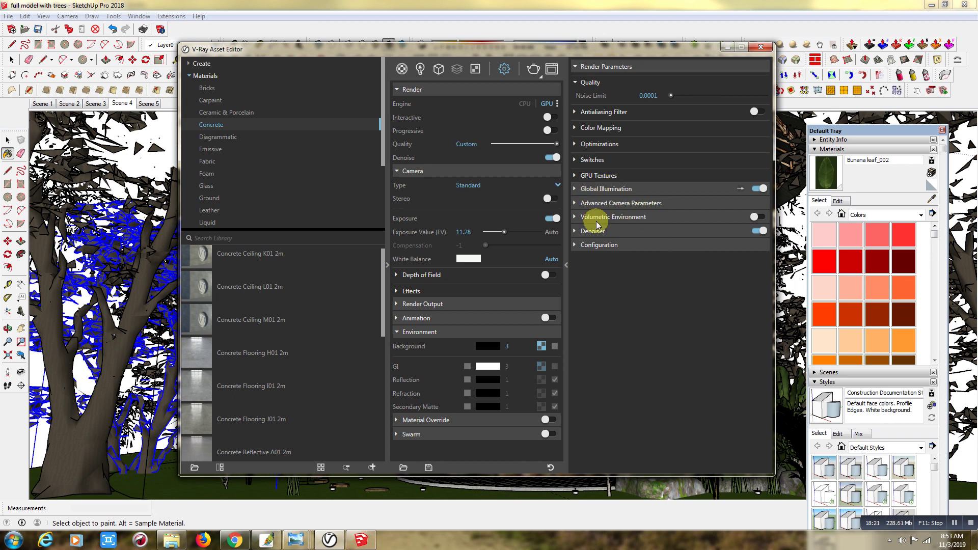
- Enable Volumetric Environment as Environment Fog with Height 13.8 and Distance 6000
click(758, 216)
click(627, 220)
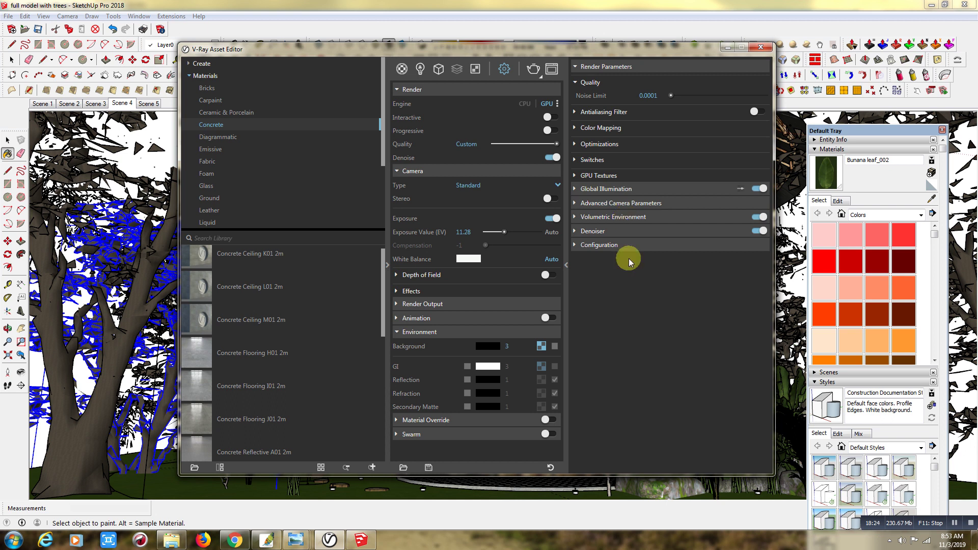
click(765, 232)
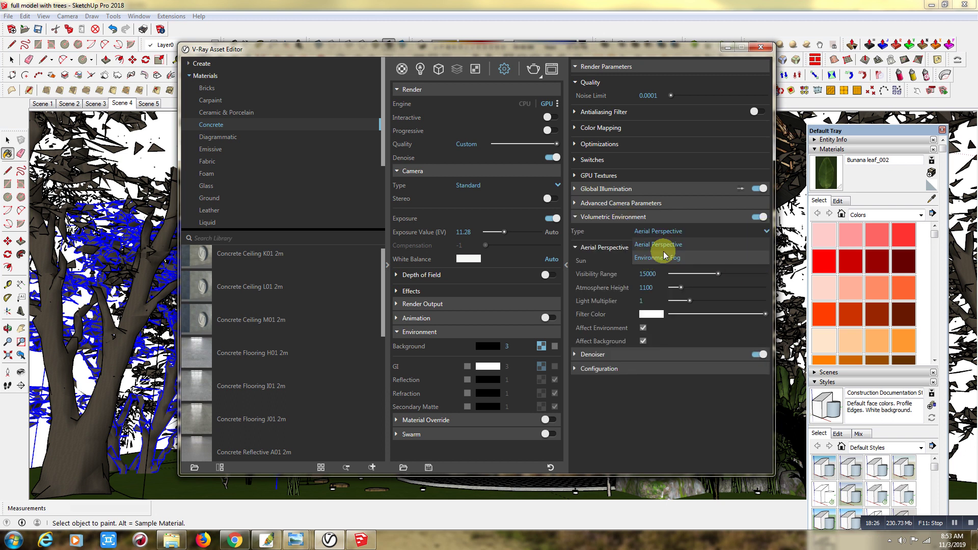
click(658, 254)
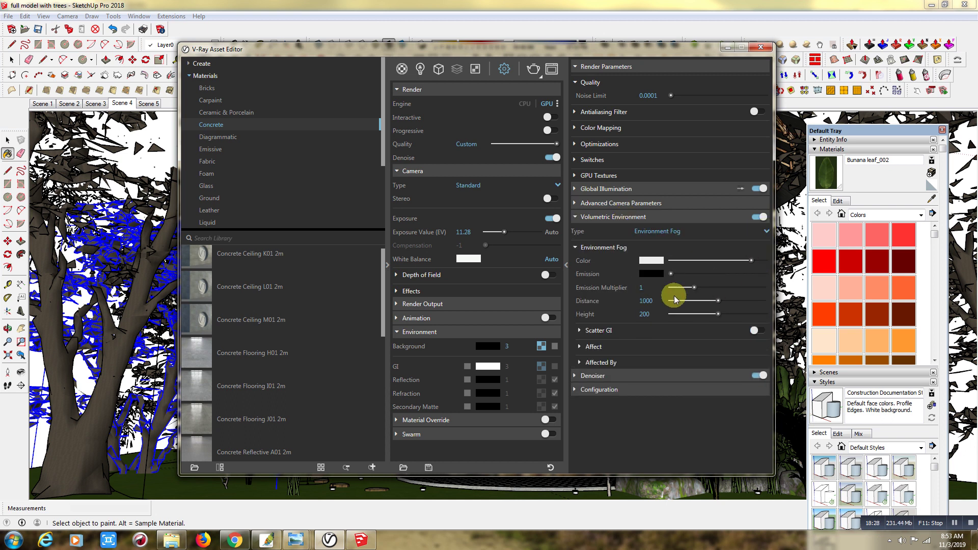
drag(718, 315, 674, 316)
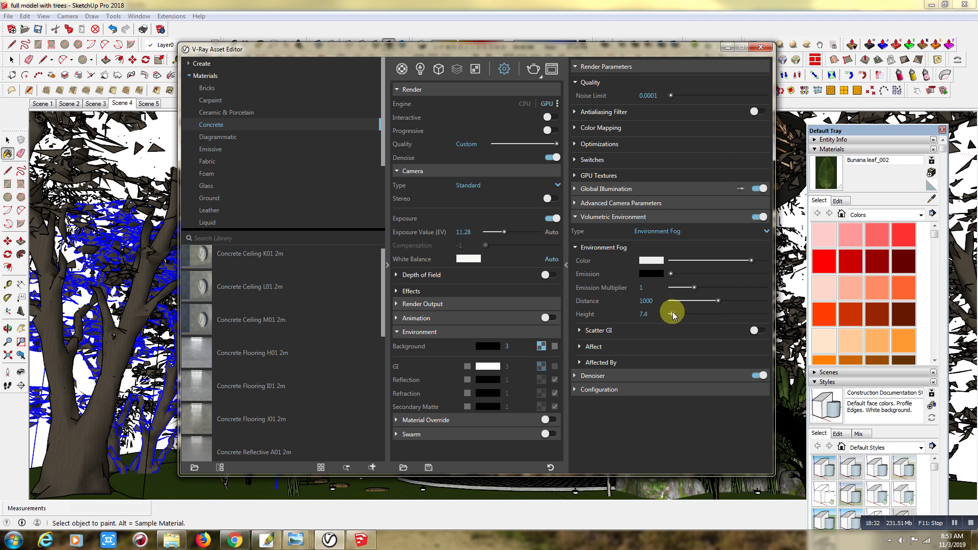
click(646, 300)
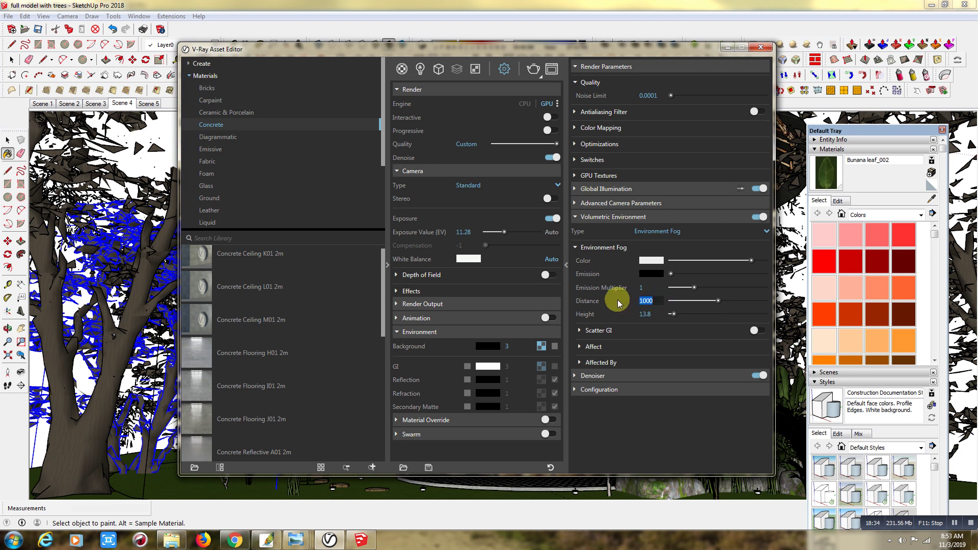
text(6000)
key(Return)
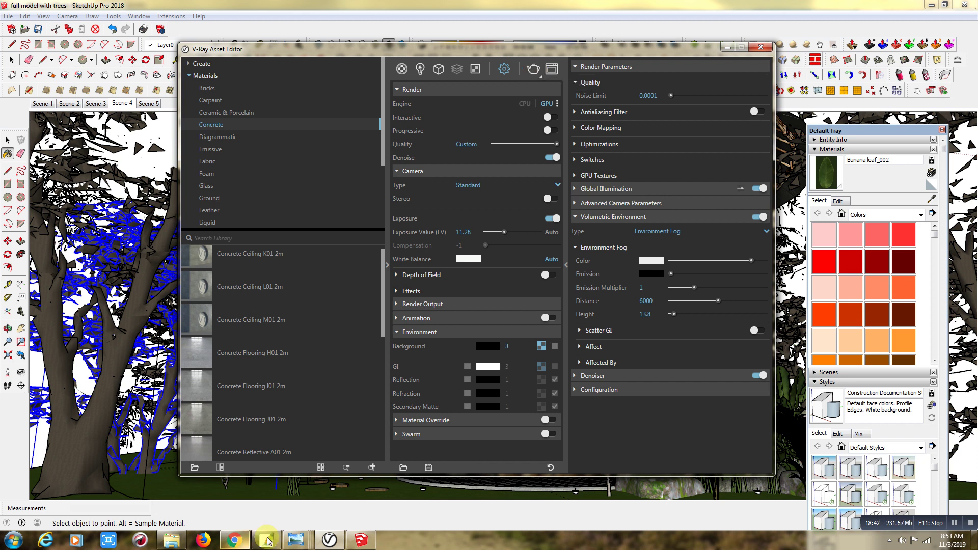
- Open the day render shown in Photo Viewer with Adobe Photoshop
mouse_move(266, 540)
click(445, 494)
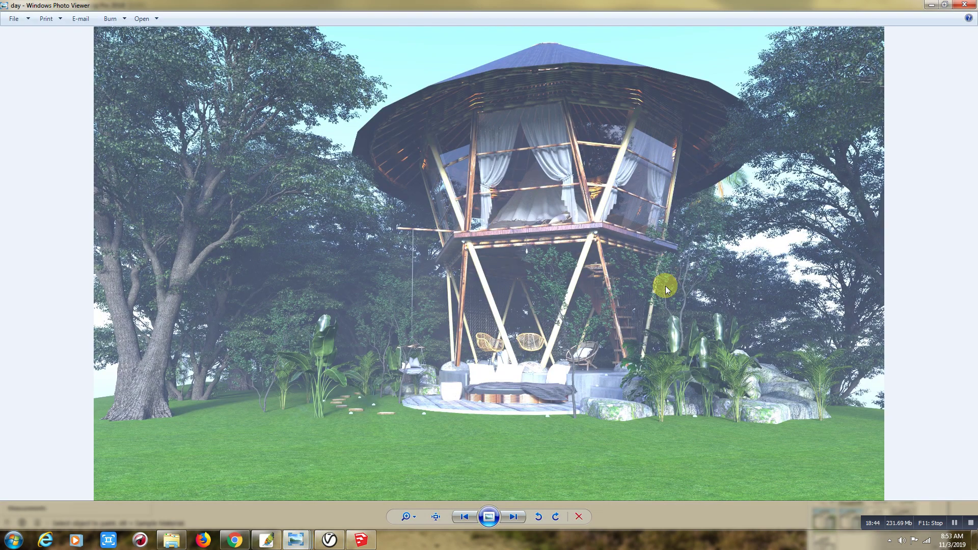
right_click(571, 160)
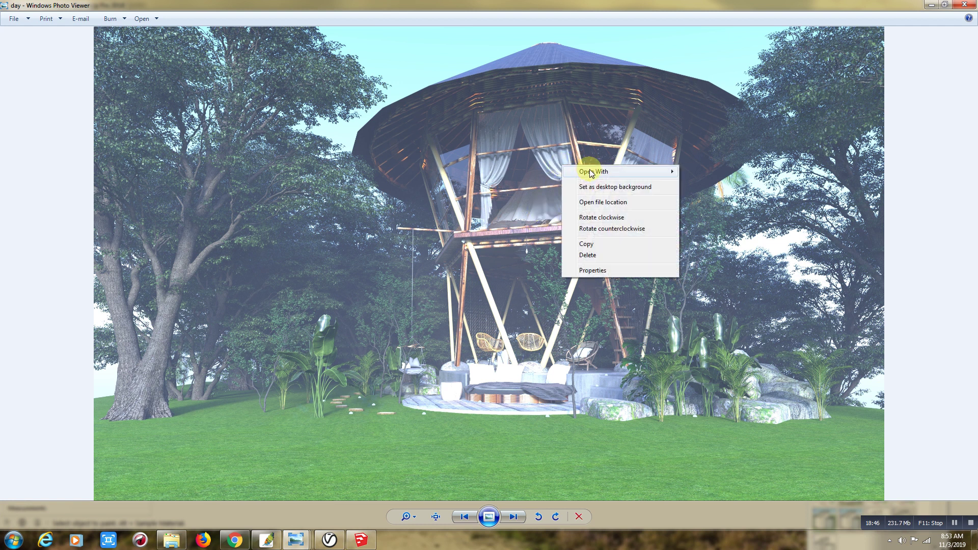
click(752, 187)
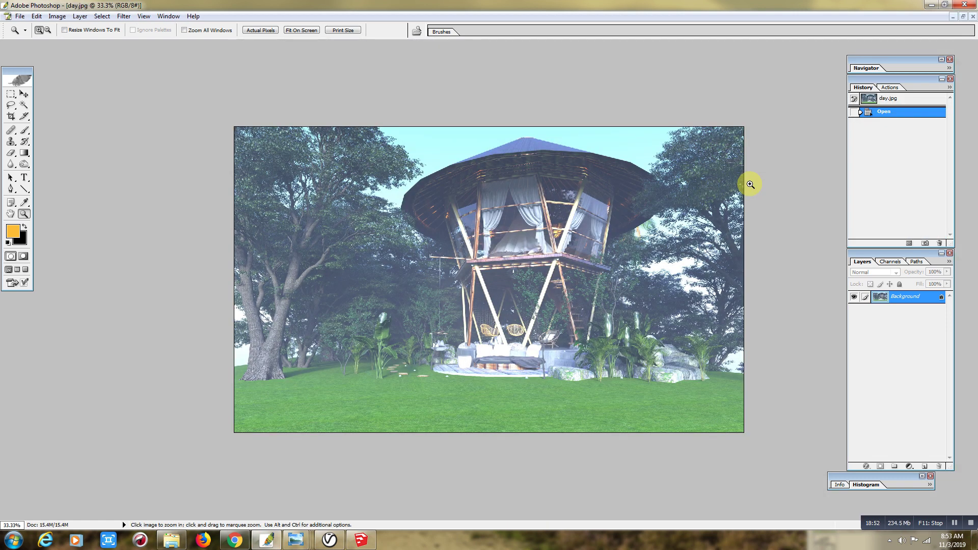
- Crop the image around the treehouse and darken its bottom edge with the Burn Tool
click(12, 117)
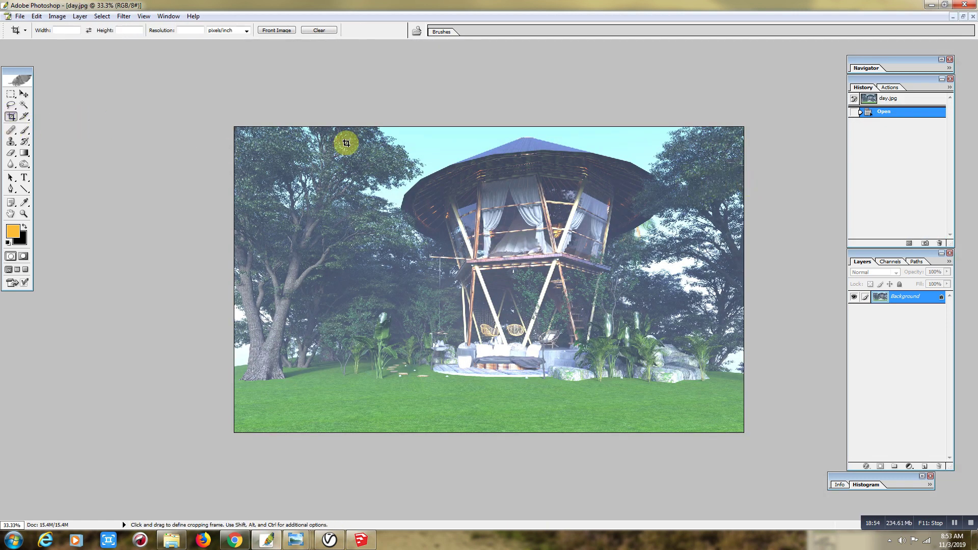
mouse_move(365, 126)
mouse_down()
mouse_move(627, 383)
mouse_move(678, 398)
mouse_up()
key(Return)
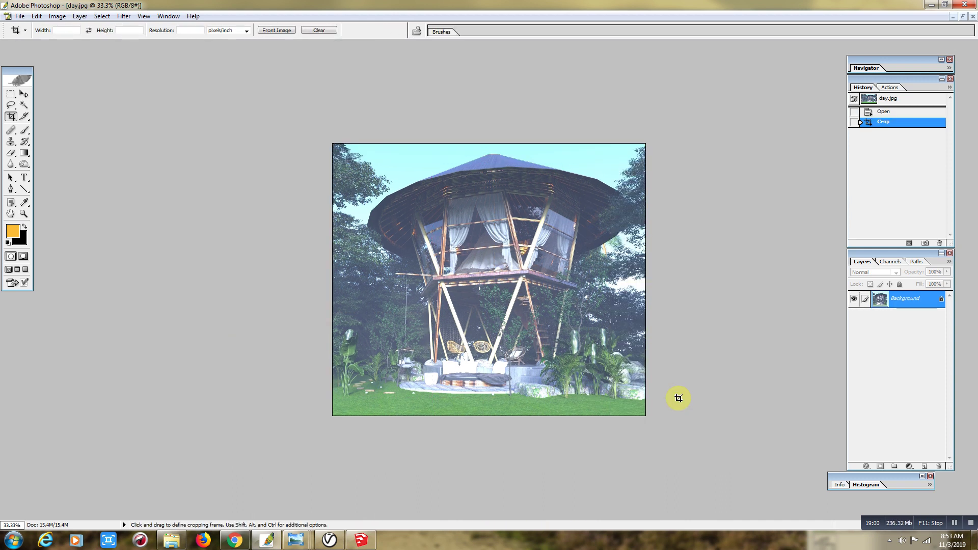
key(ctrl+0)
key(ctrl+0)
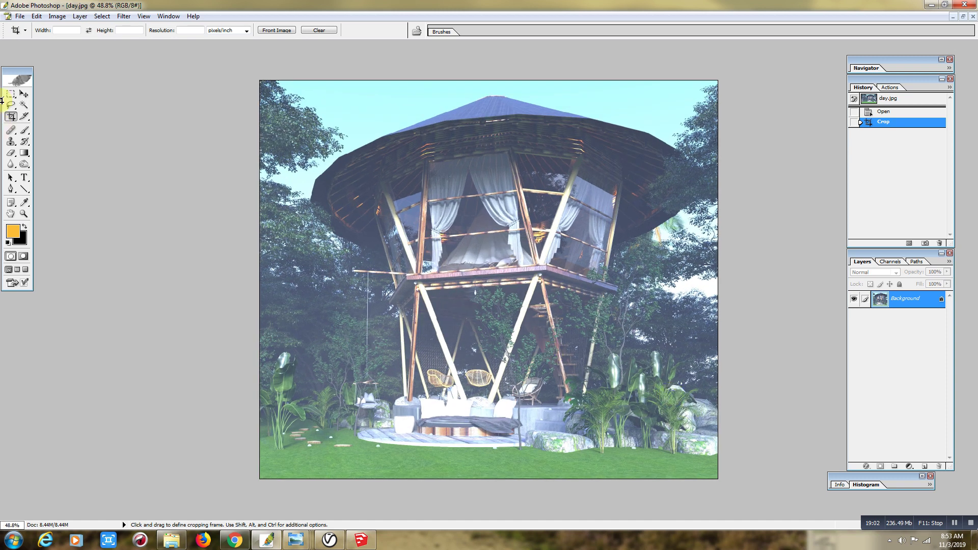
click(24, 164)
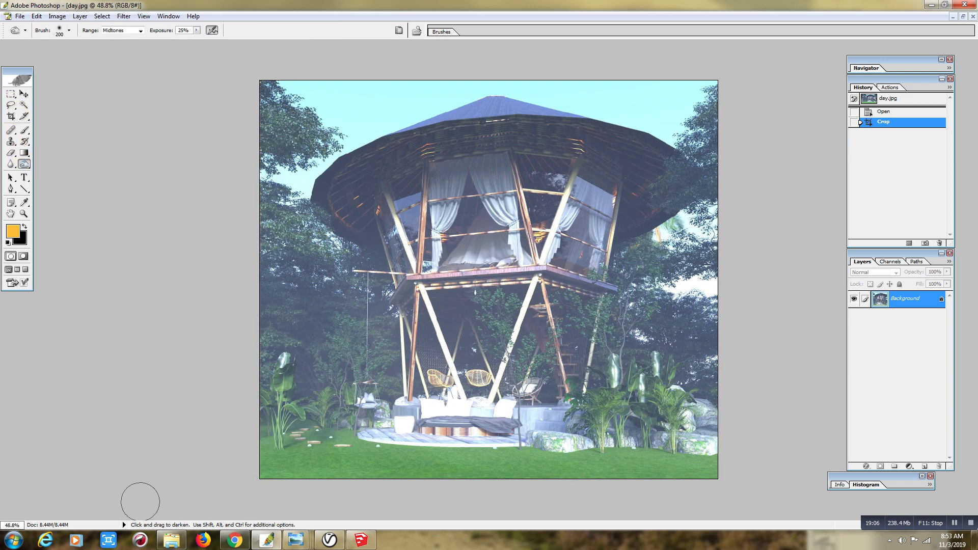
drag(756, 496, 74, 469)
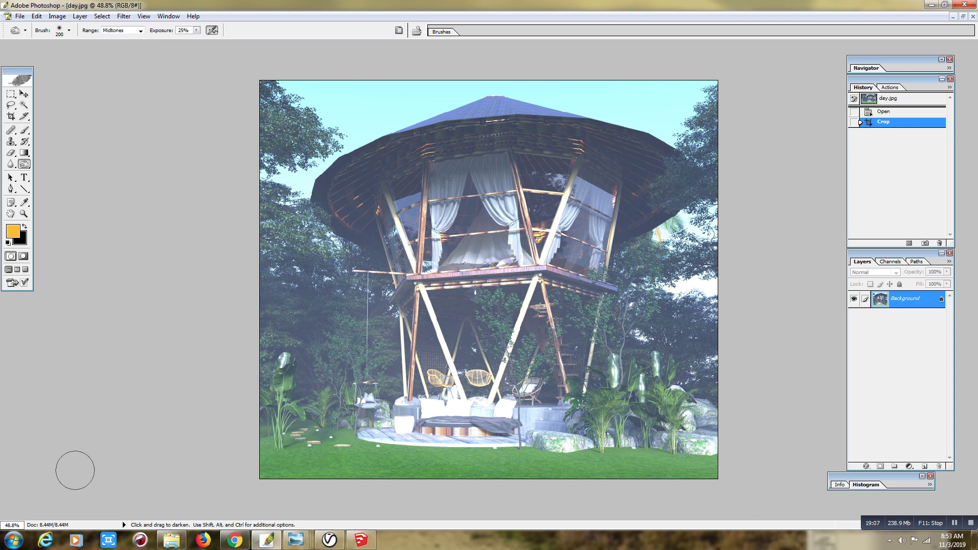
- Apply Color Balance shifting the midtones toward blue by +3
click(56, 16)
mouse_move(80, 43)
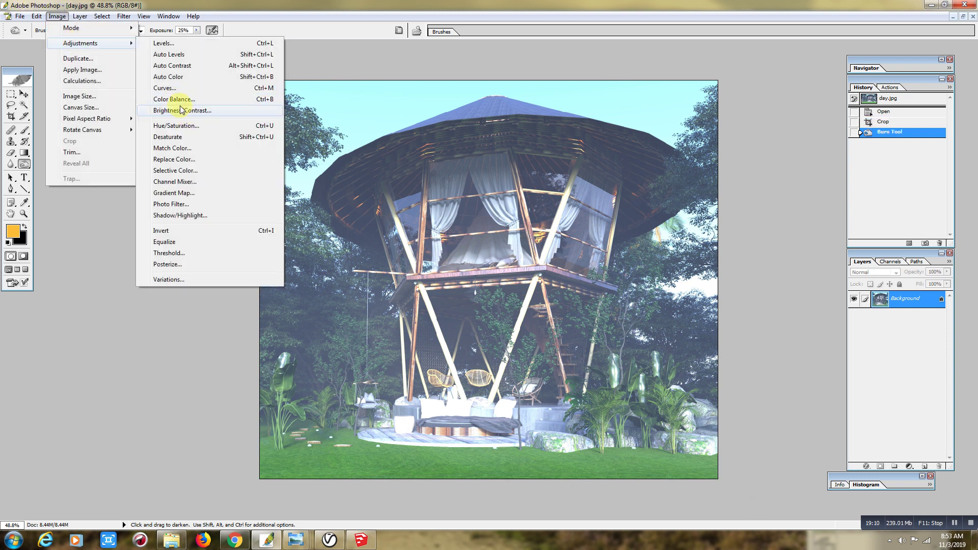
click(174, 99)
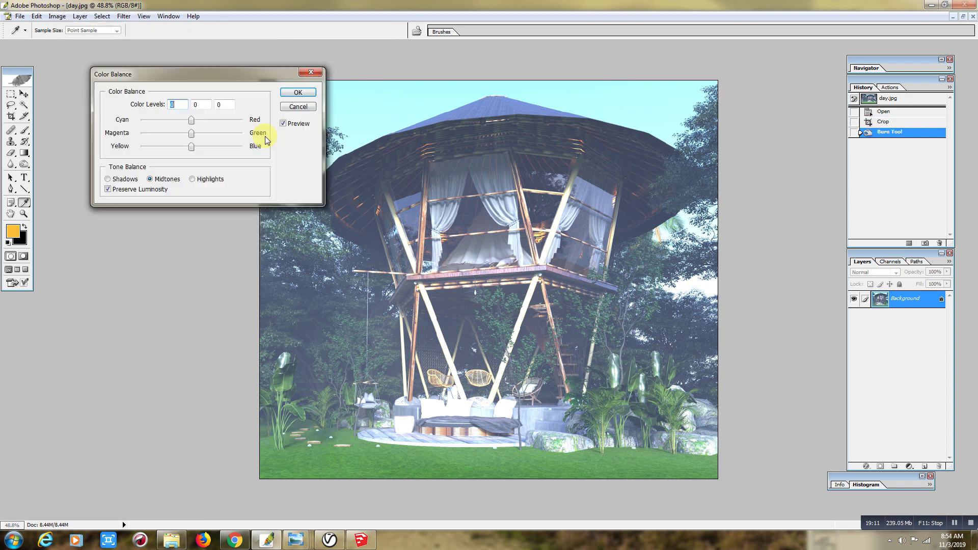
click(194, 147)
click(194, 146)
click(298, 92)
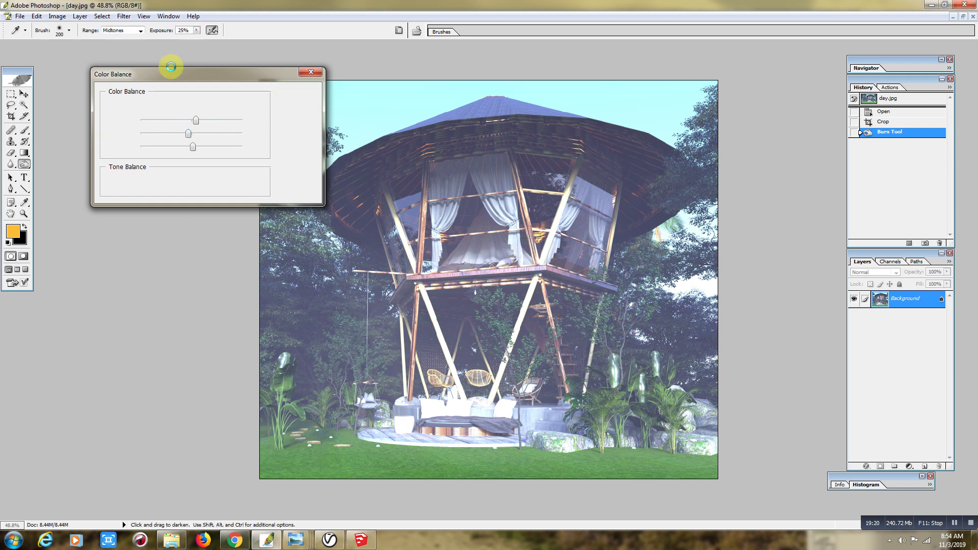
click(58, 16)
mouse_move(81, 43)
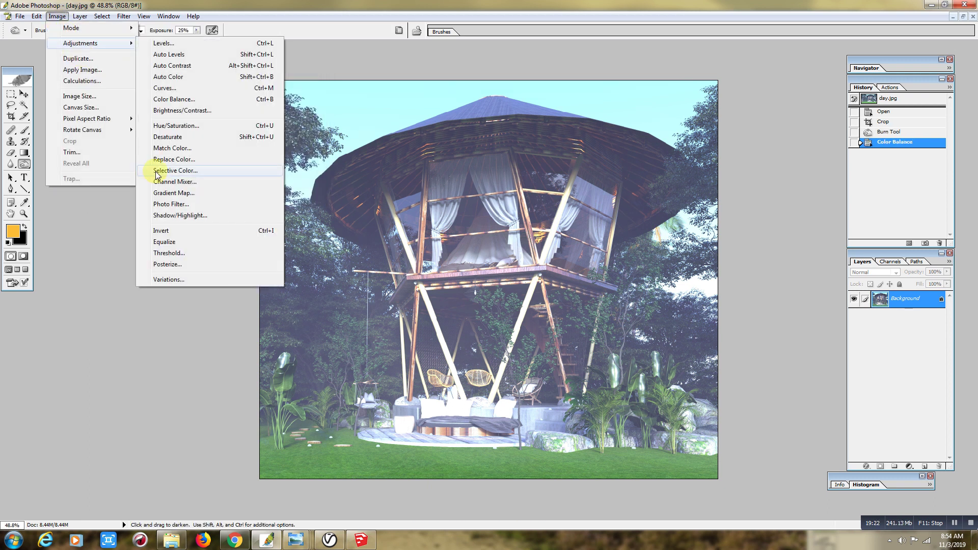
- Apply Replace Color to the light-cyan tones with Lightness +16 and Saturation -6
click(168, 160)
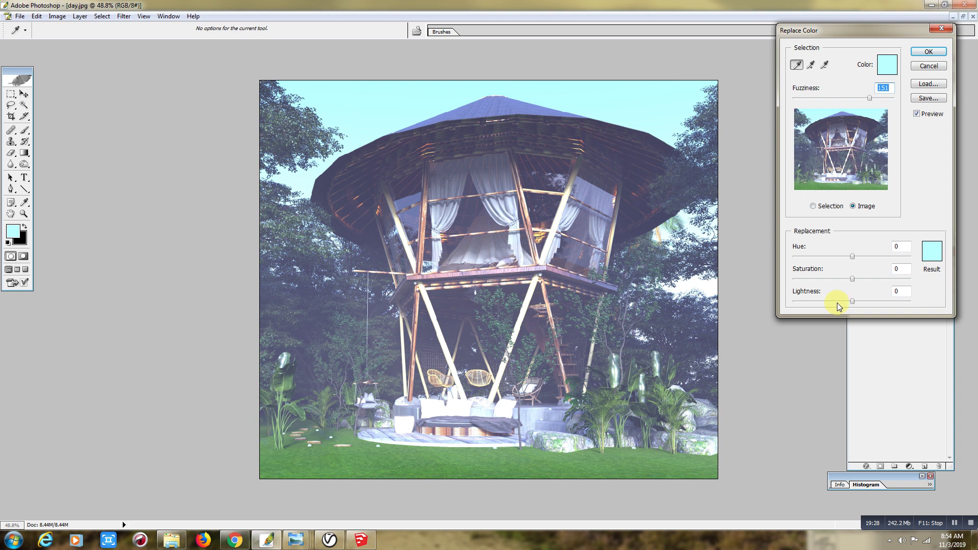
mouse_move(851, 301)
mouse_down()
mouse_move(828, 302)
mouse_move(861, 304)
mouse_up()
mouse_move(851, 279)
mouse_down()
mouse_move(839, 279)
mouse_move(848, 279)
mouse_up()
click(935, 48)
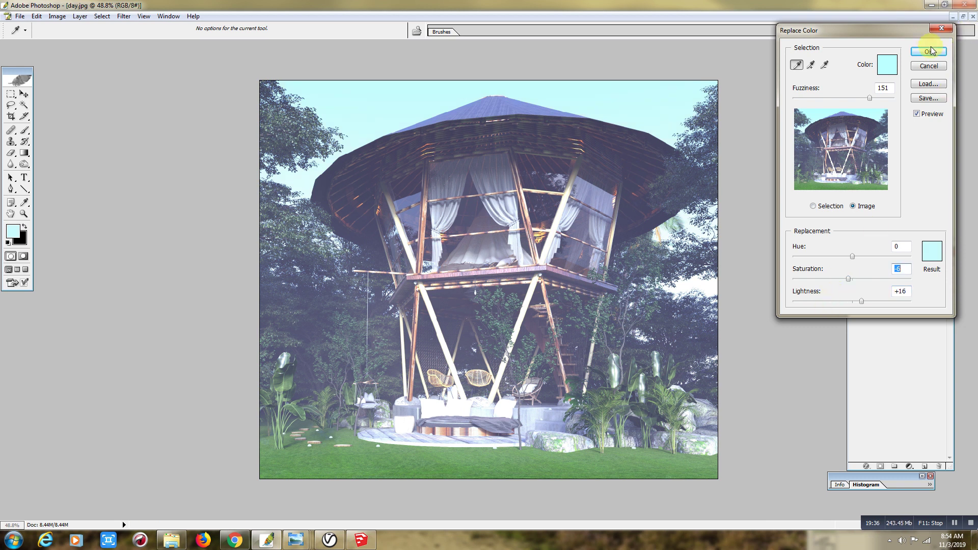
click(57, 17)
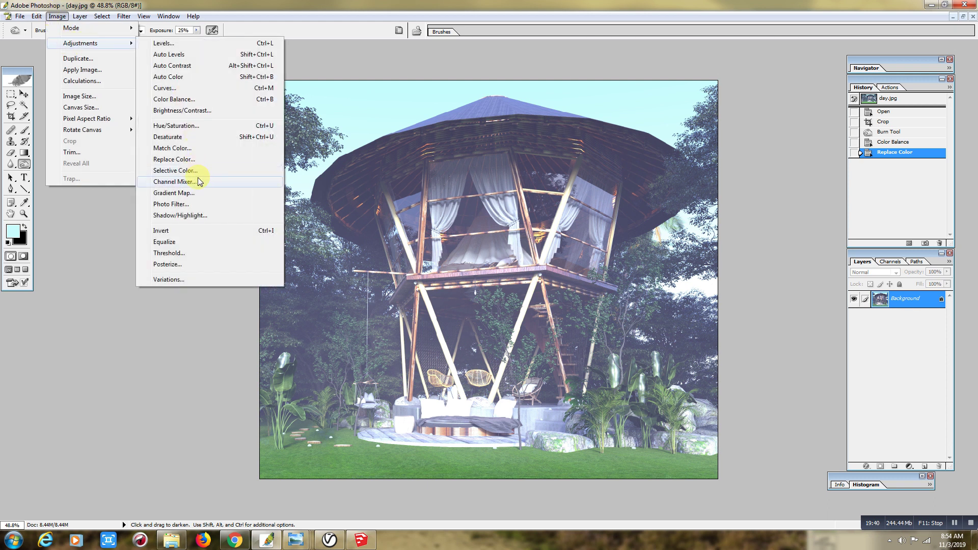
mouse_move(80, 43)
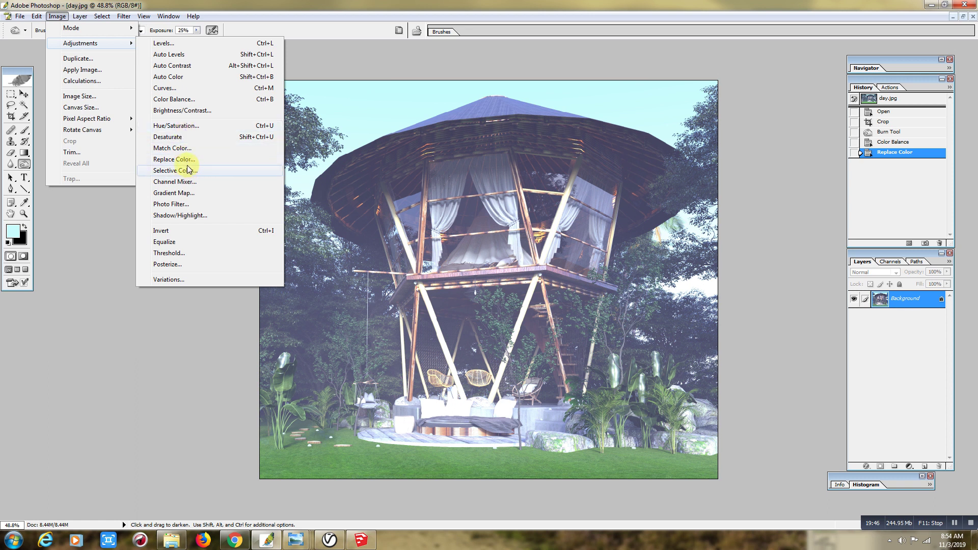
- Apply Selective Color on Magentas with Magenta +22 and Yellow -10
click(188, 170)
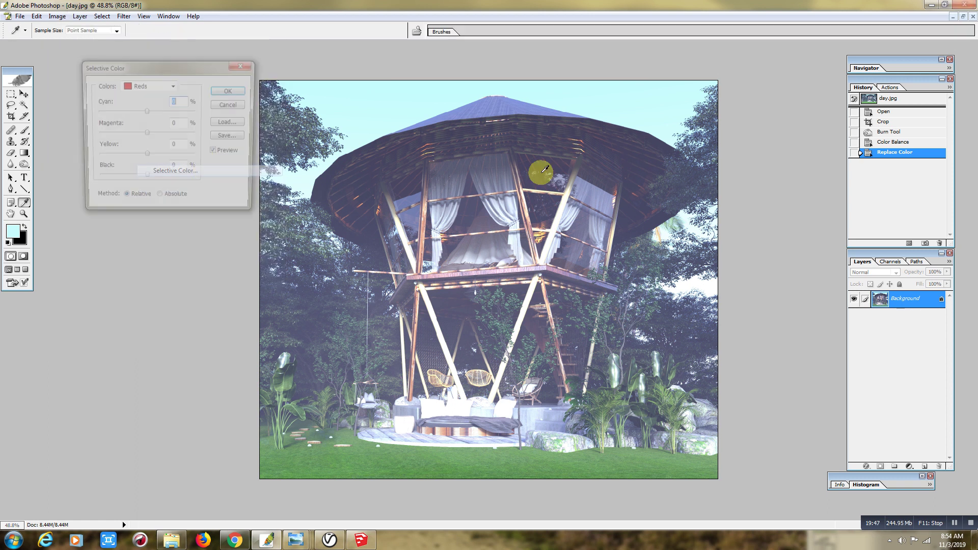
click(174, 85)
click(137, 136)
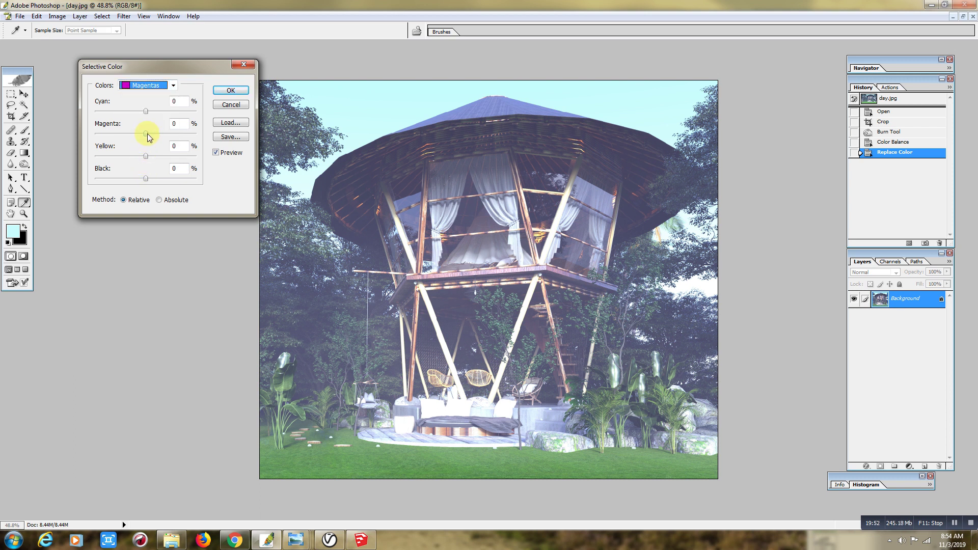
mouse_move(147, 136)
mouse_down()
mouse_move(188, 134)
mouse_move(157, 147)
mouse_move(218, 157)
mouse_move(105, 158)
mouse_up()
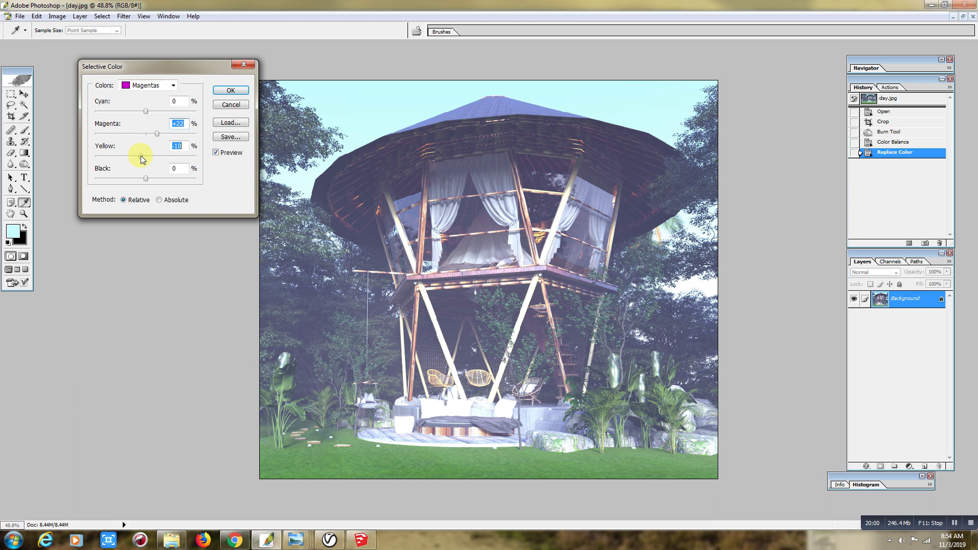
click(174, 111)
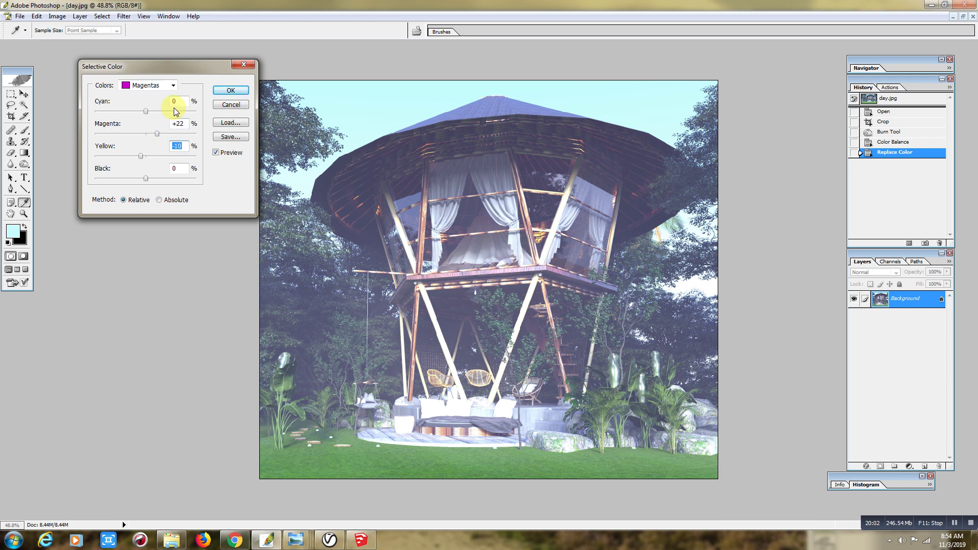
click(231, 90)
click(58, 16)
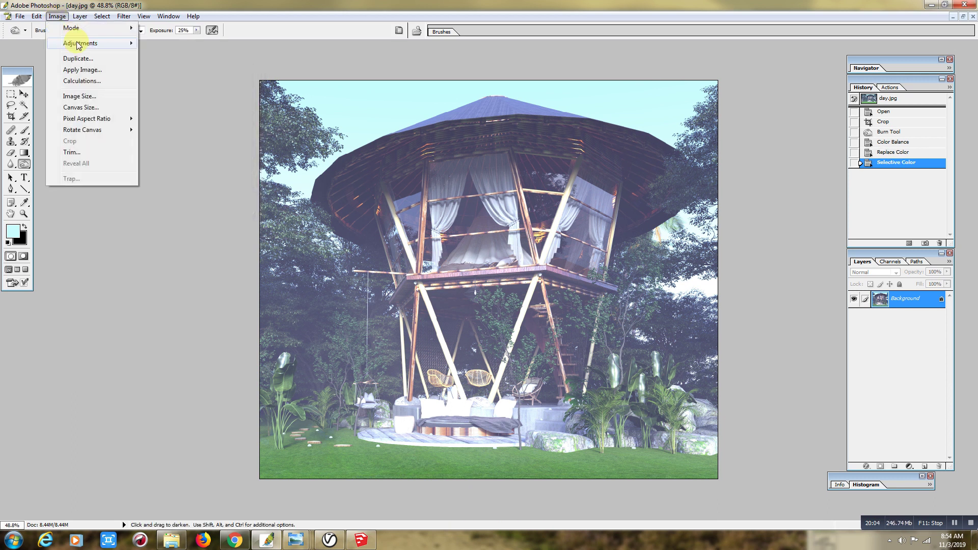
- Apply Hue/Saturation to Greens with Hue -17 and Saturation -36
click(224, 125)
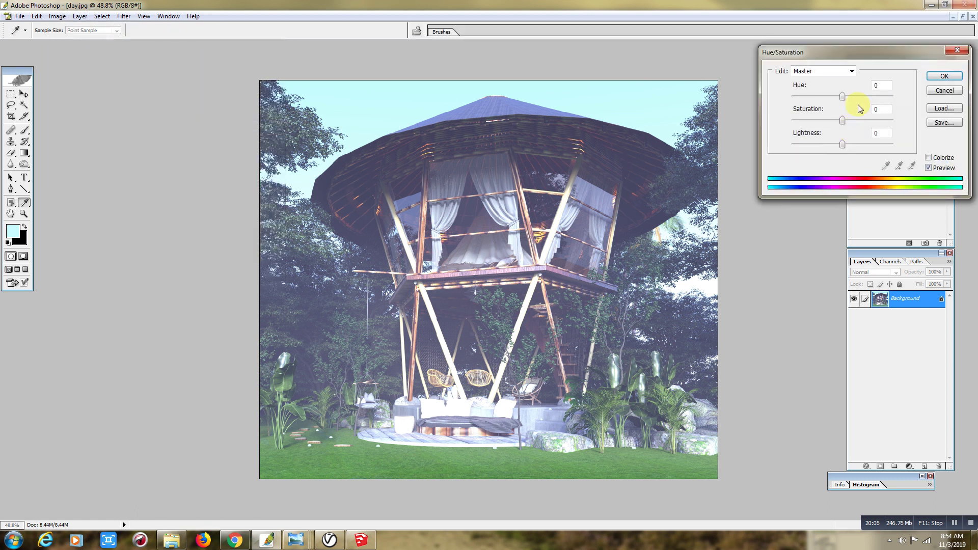
click(851, 71)
click(842, 131)
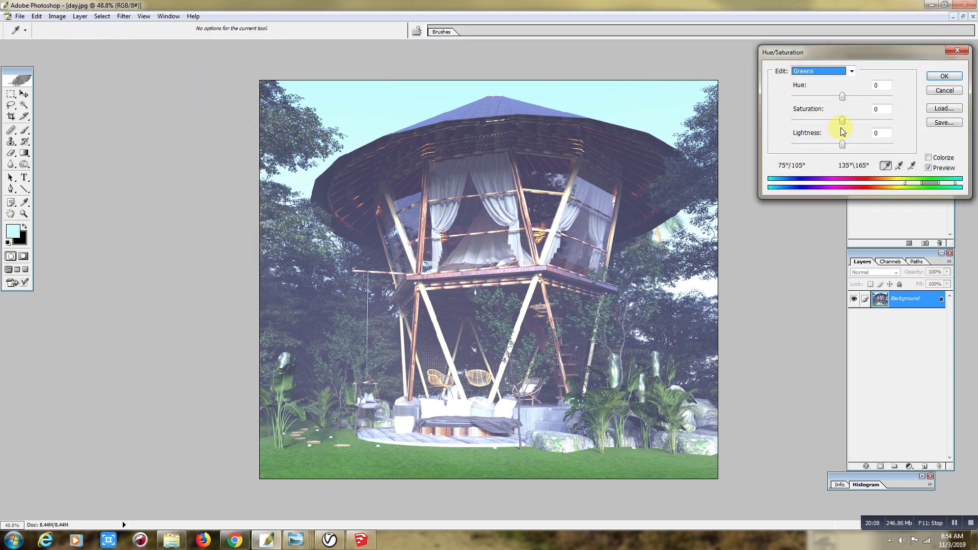
mouse_move(842, 121)
mouse_down()
mouse_move(815, 121)
mouse_move(864, 147)
mouse_move(842, 145)
mouse_up()
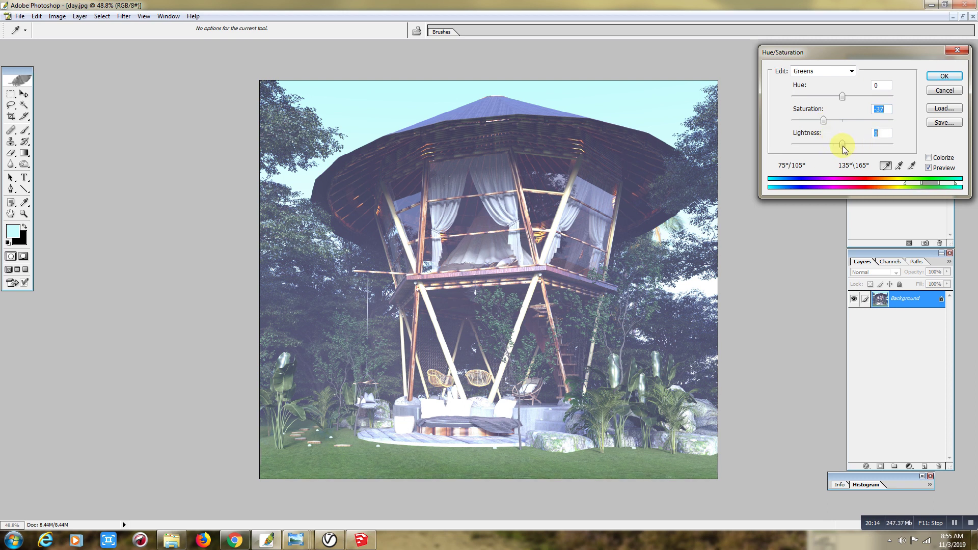
click(824, 121)
drag(843, 100, 834, 99)
click(944, 76)
- Replace the sampled bluish roof colour with Hue -1, Saturation -17 and Lightness -6
alt+scroll(734, 428, down, 2)
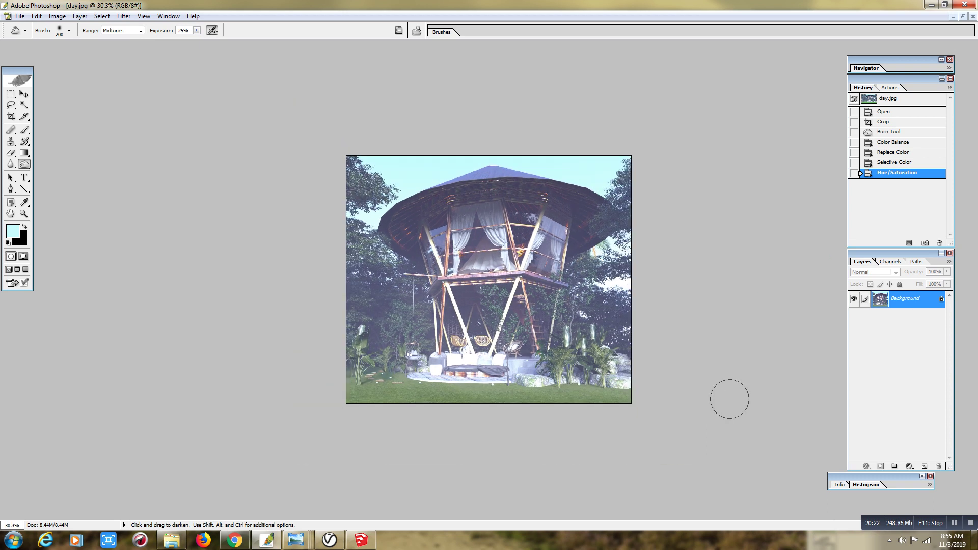
alt+scroll(728, 395, up, 3)
alt+scroll(271, 275, up, 1)
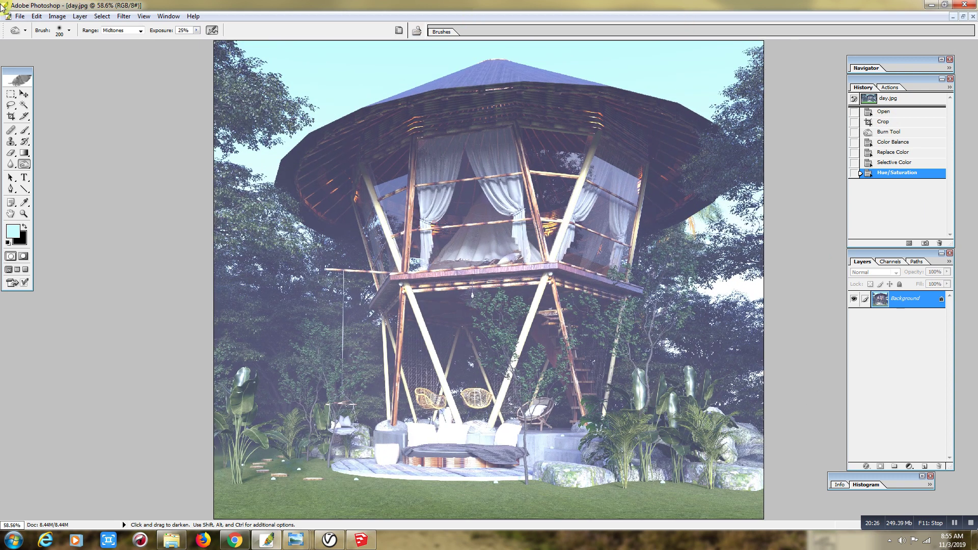
click(57, 16)
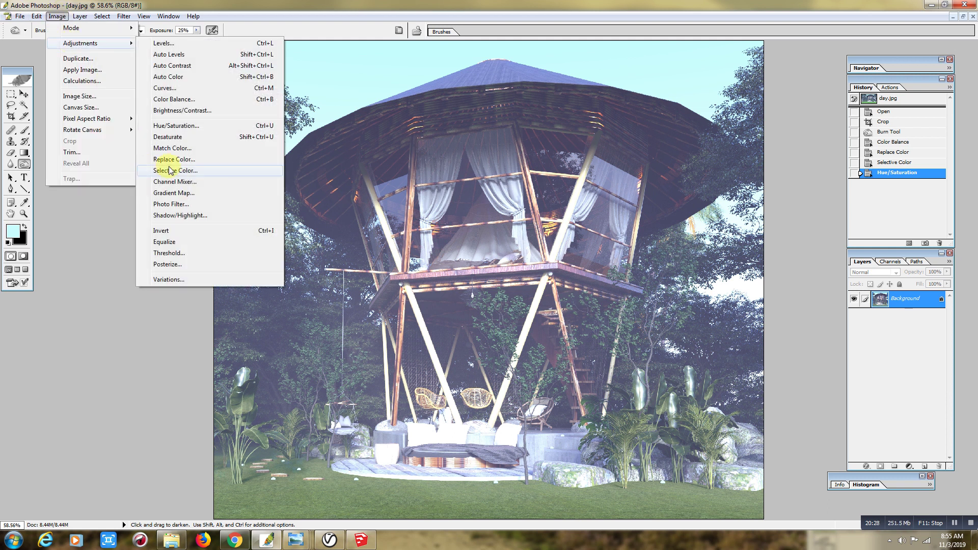
click(155, 160)
click(505, 70)
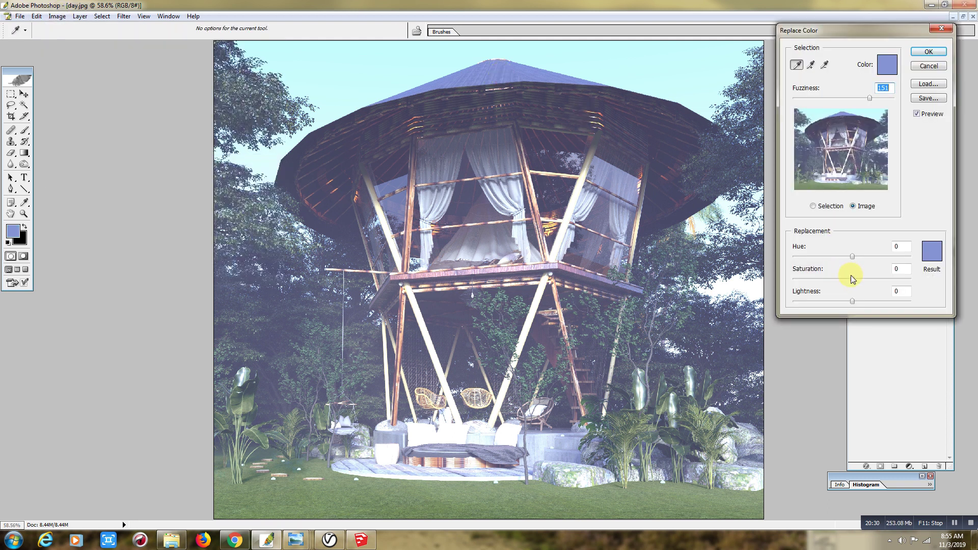
drag(854, 258, 854, 261)
mouse_move(854, 281)
mouse_down()
mouse_move(828, 282)
mouse_move(849, 303)
mouse_up()
drag(840, 279, 843, 281)
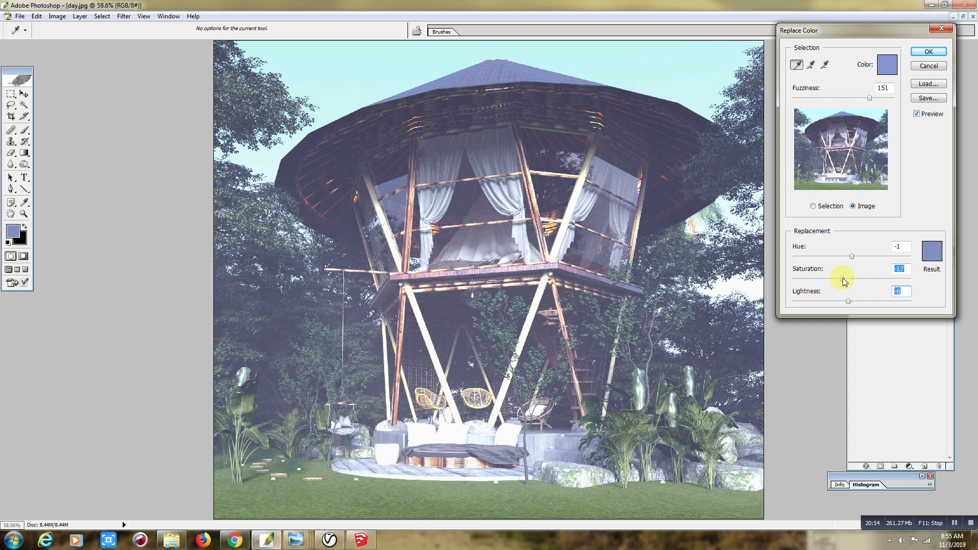
click(928, 52)
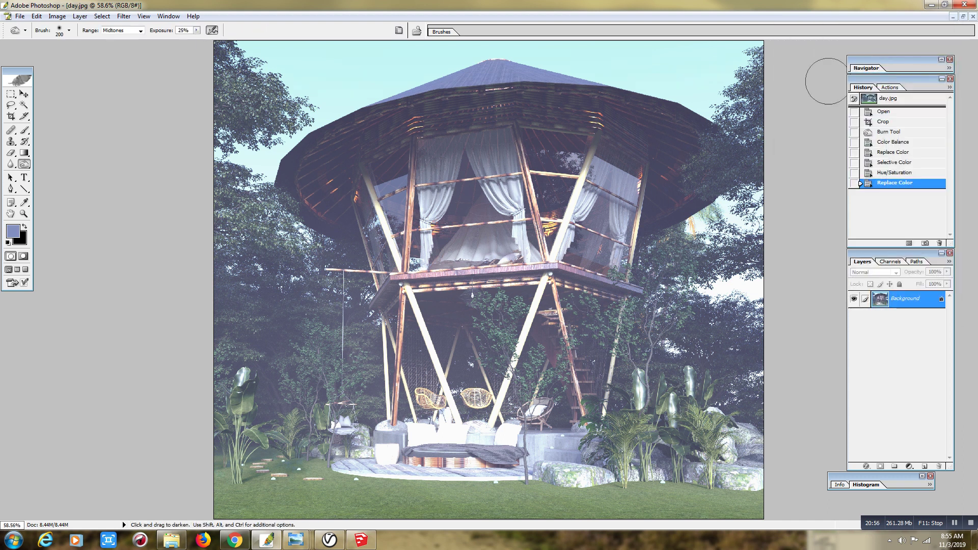
- Fit the corrected render in view, then open the day image from 'final images' in Photo Viewer
key(ctrl+minus)
key(ctrl+minus)
key(ctrl+plus)
key(ctrl+alt+0)
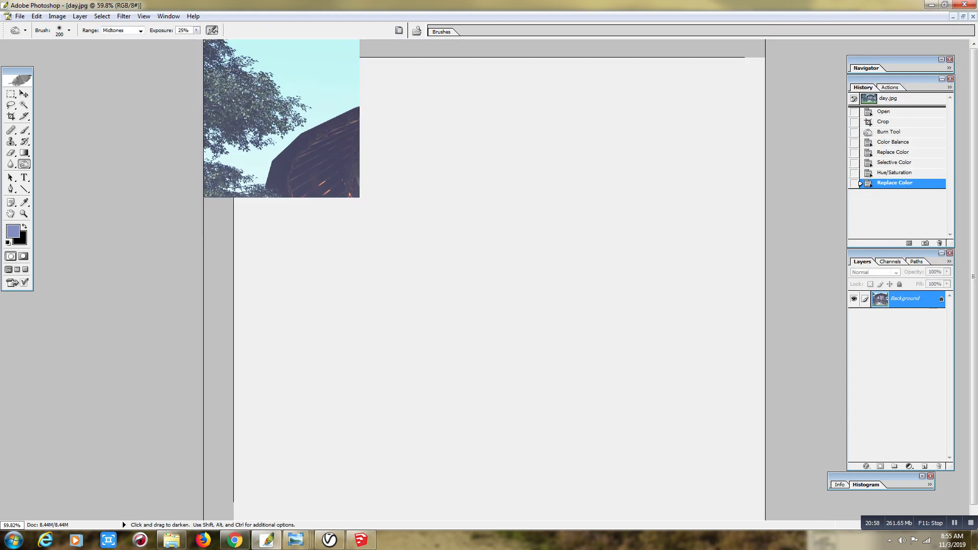
key(ctrl+0)
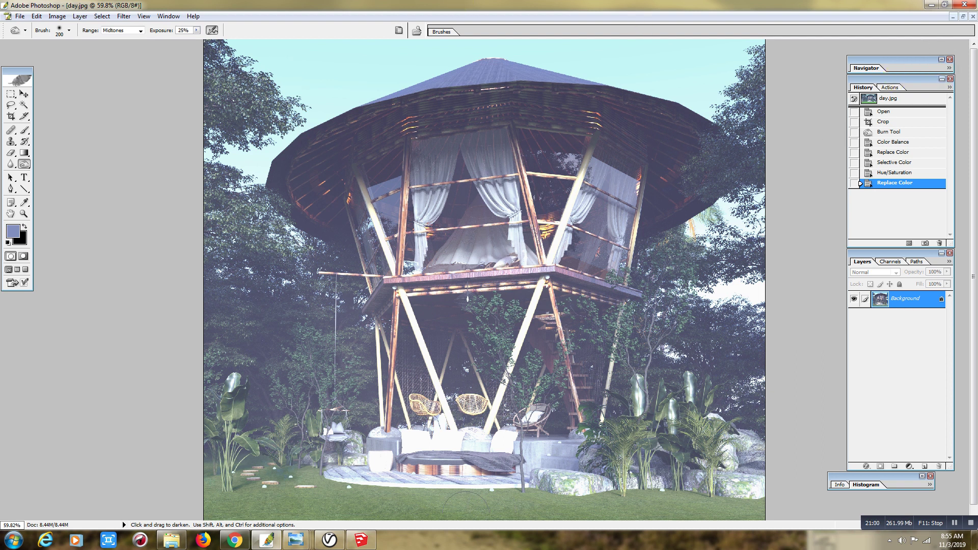
click(171, 540)
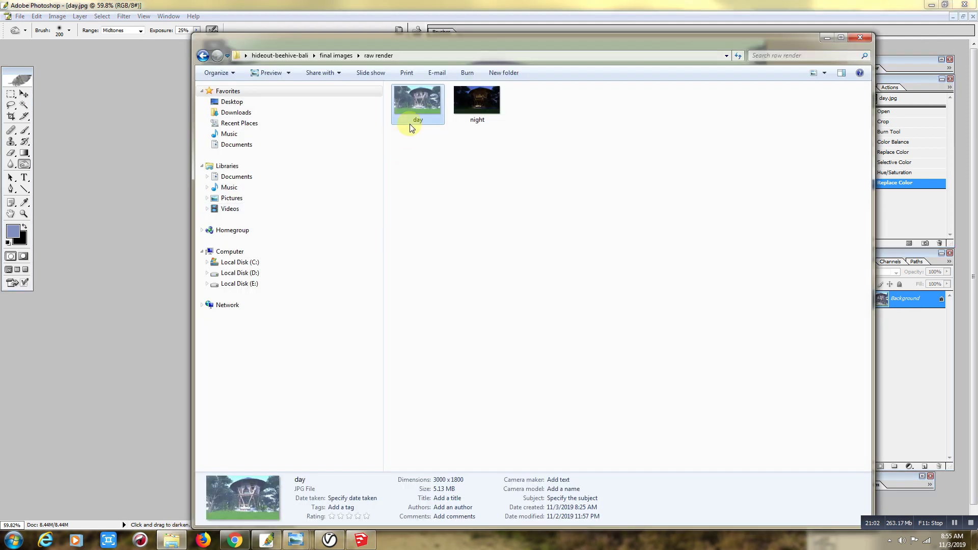
click(204, 57)
double_click(652, 123)
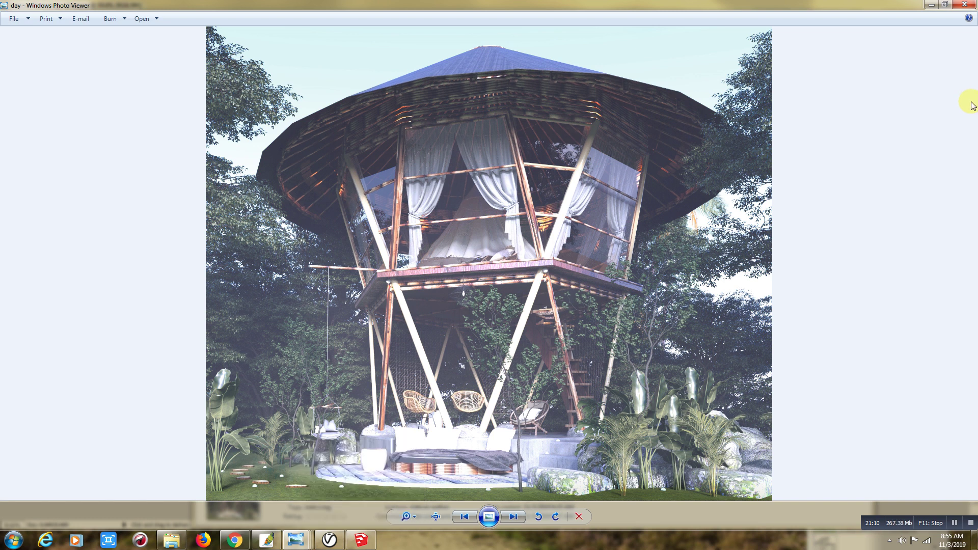
- Step forward through the beehive reference images to compare them with the corrected day render
key(Right)
key(Right)
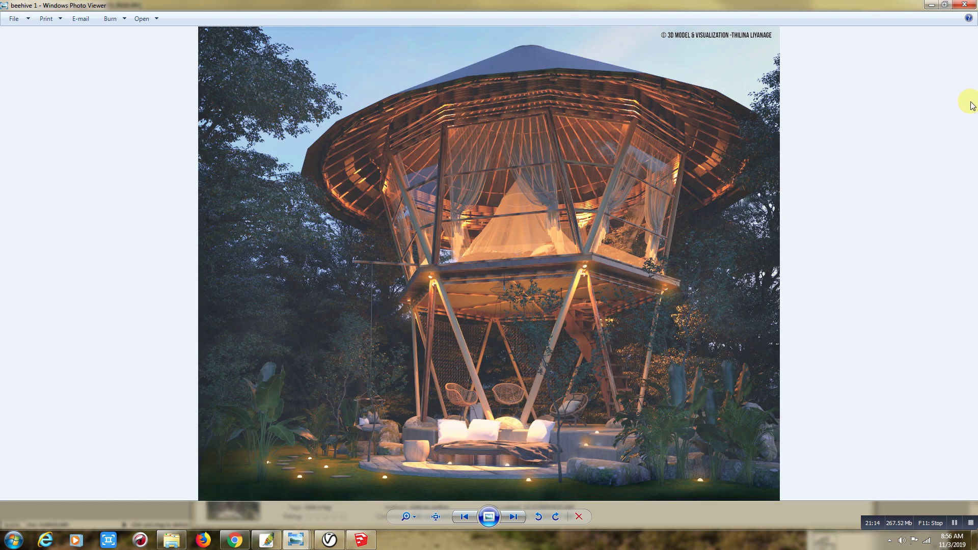
key(Right)
key(Right)
key(Right)
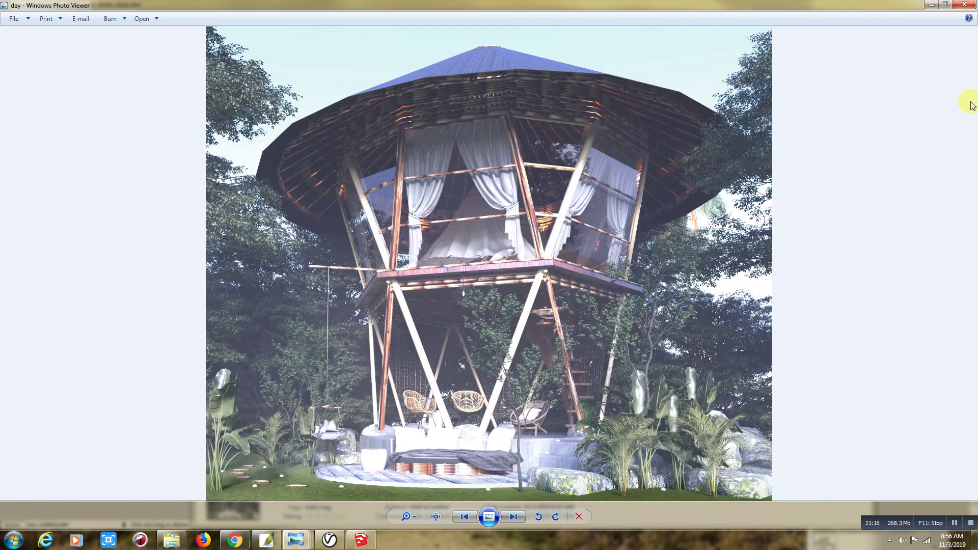